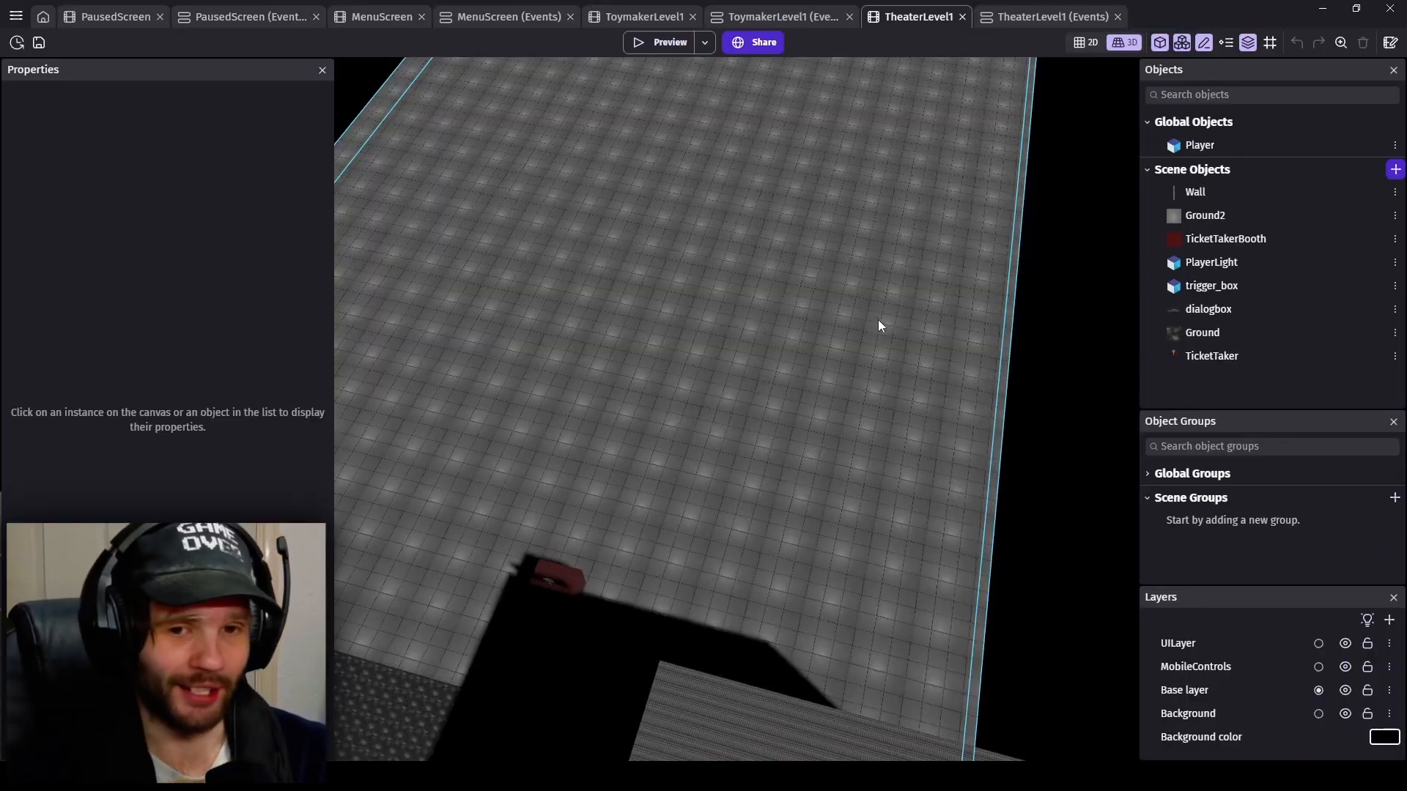
- Turn the editor's effects and lighting display off and back on
right_drag(896, 373, 798, 267)
right_drag(799, 406, 867, 386)
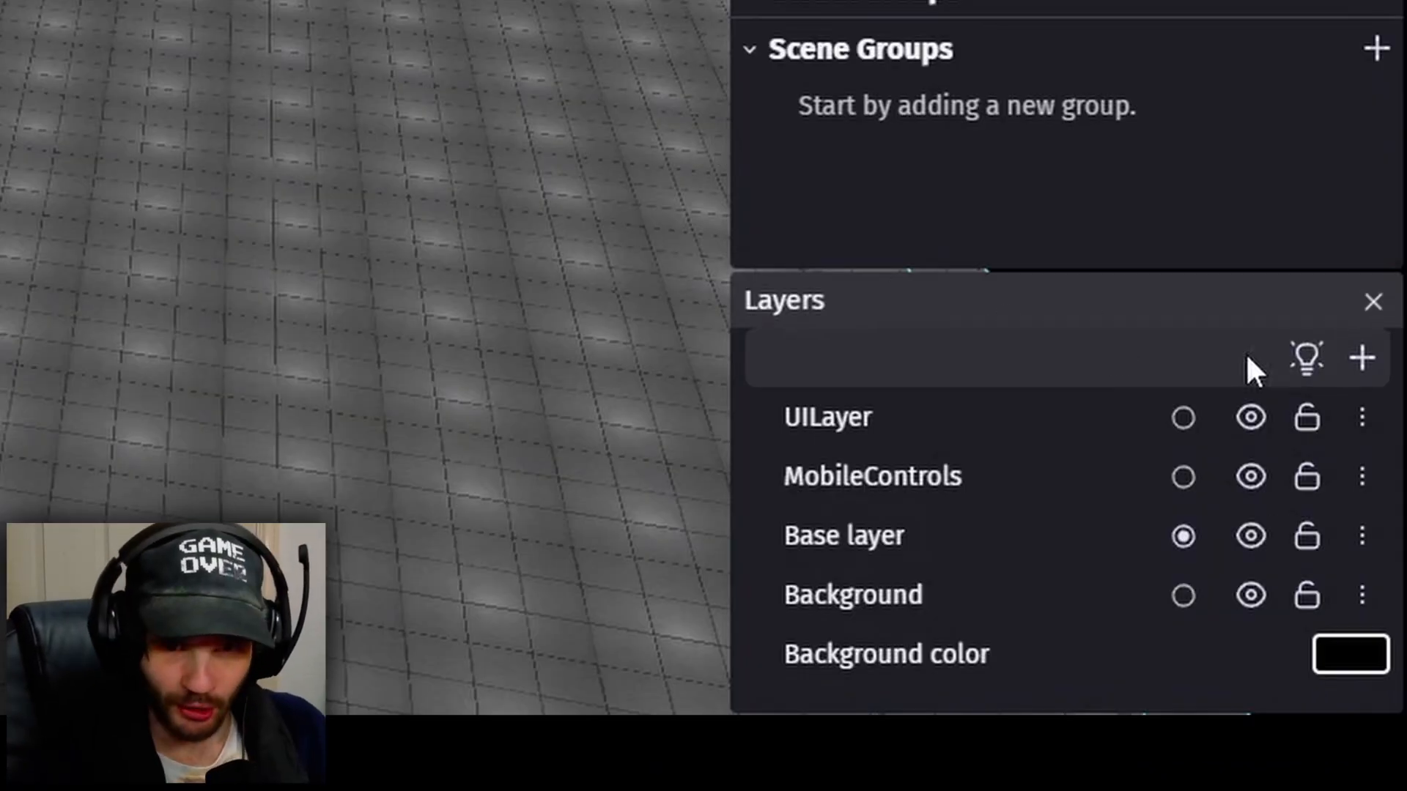
click(1307, 358)
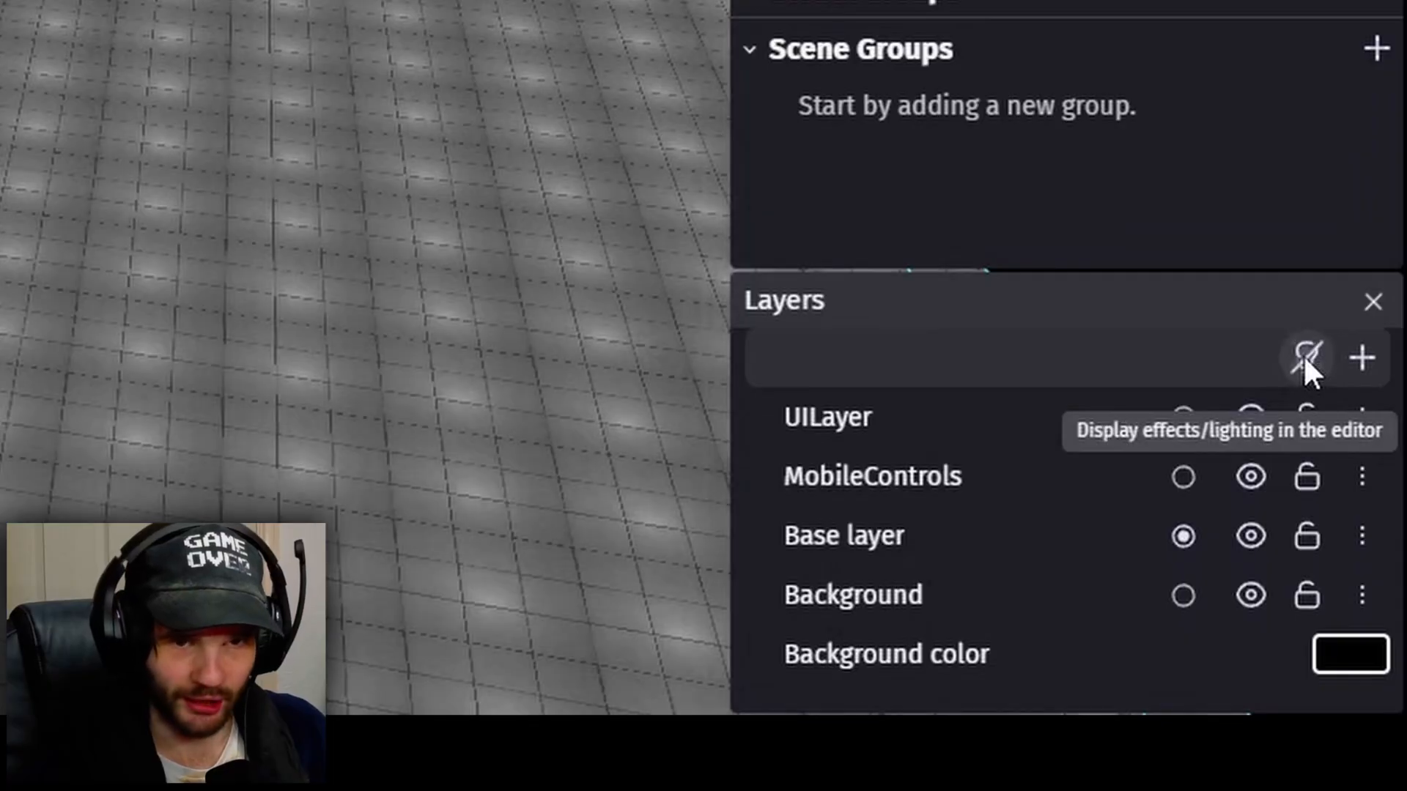
click(1305, 358)
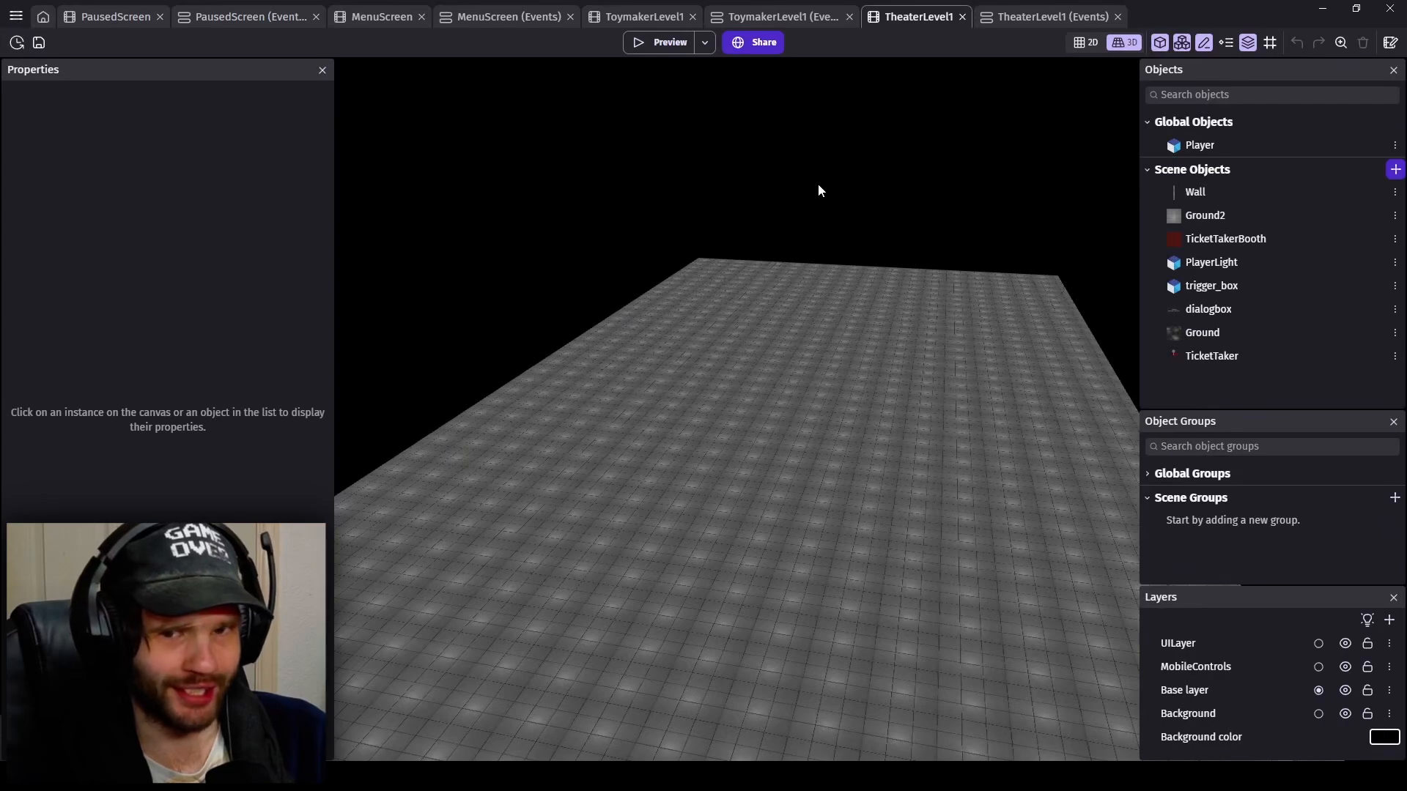
- Select the Base layer to show its 3D effects properties
click(1197, 691)
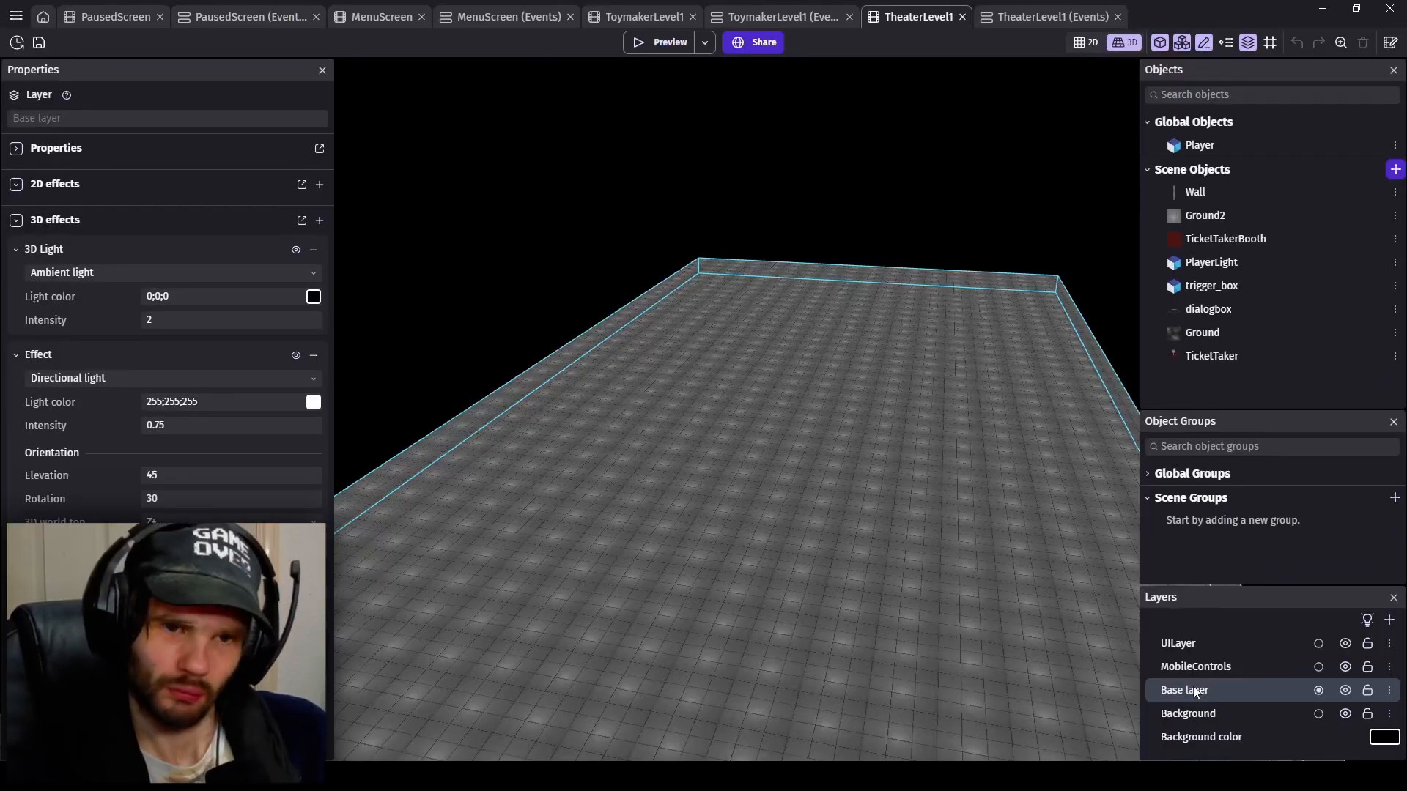
right_click(1193, 691)
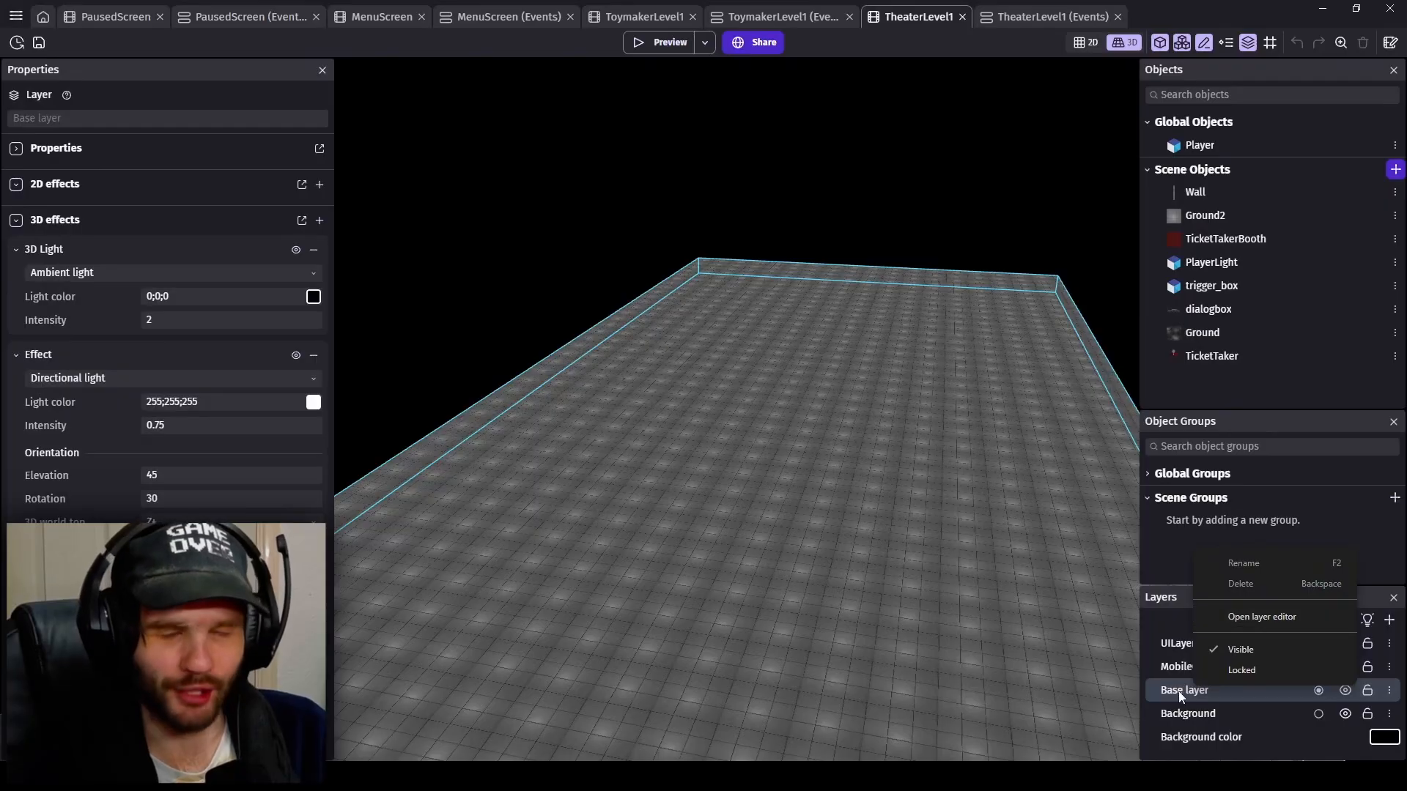
click(1179, 692)
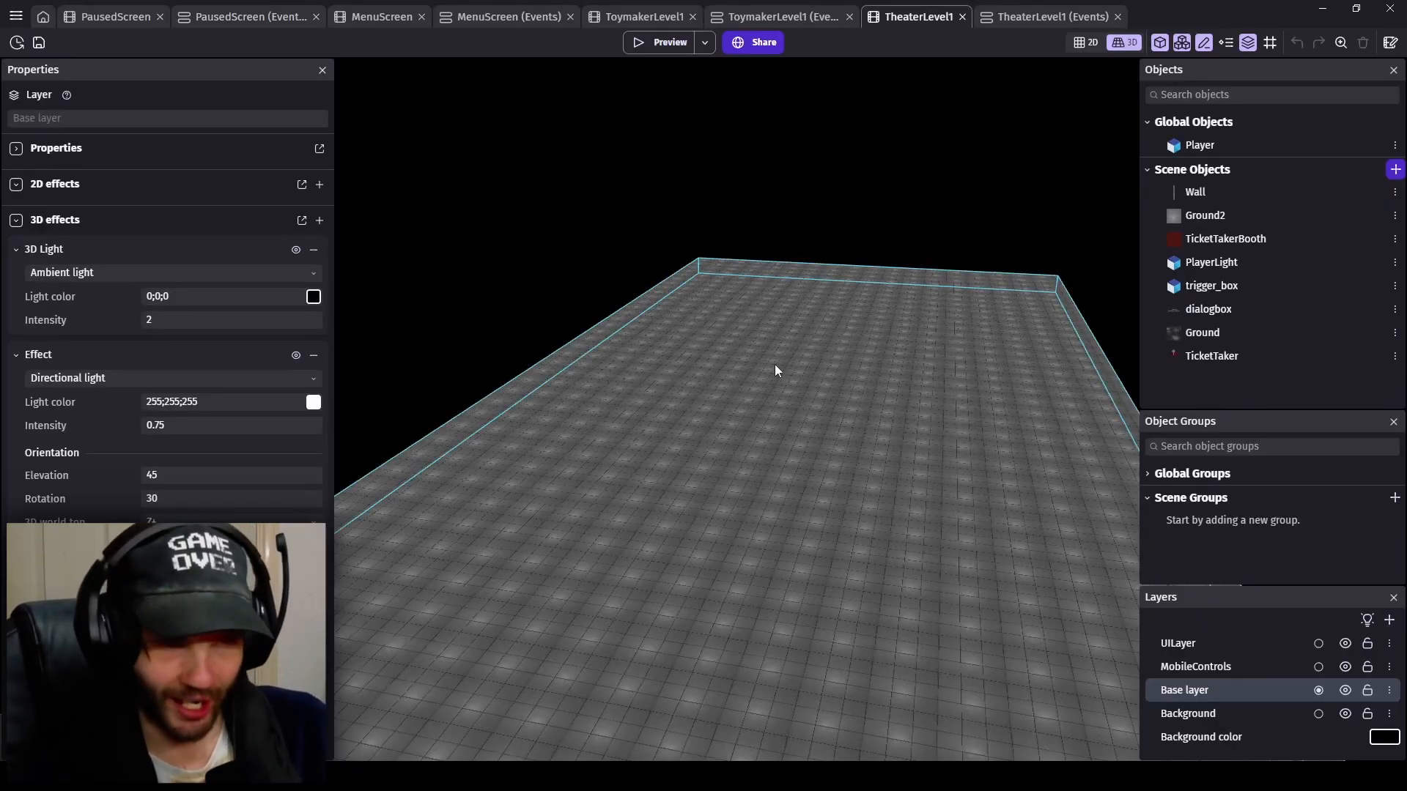
- Try black (0;0;0) and red (211;2;2) as the Base layer's directional light colour, and return it to white
right_drag(763, 388, 729, 370)
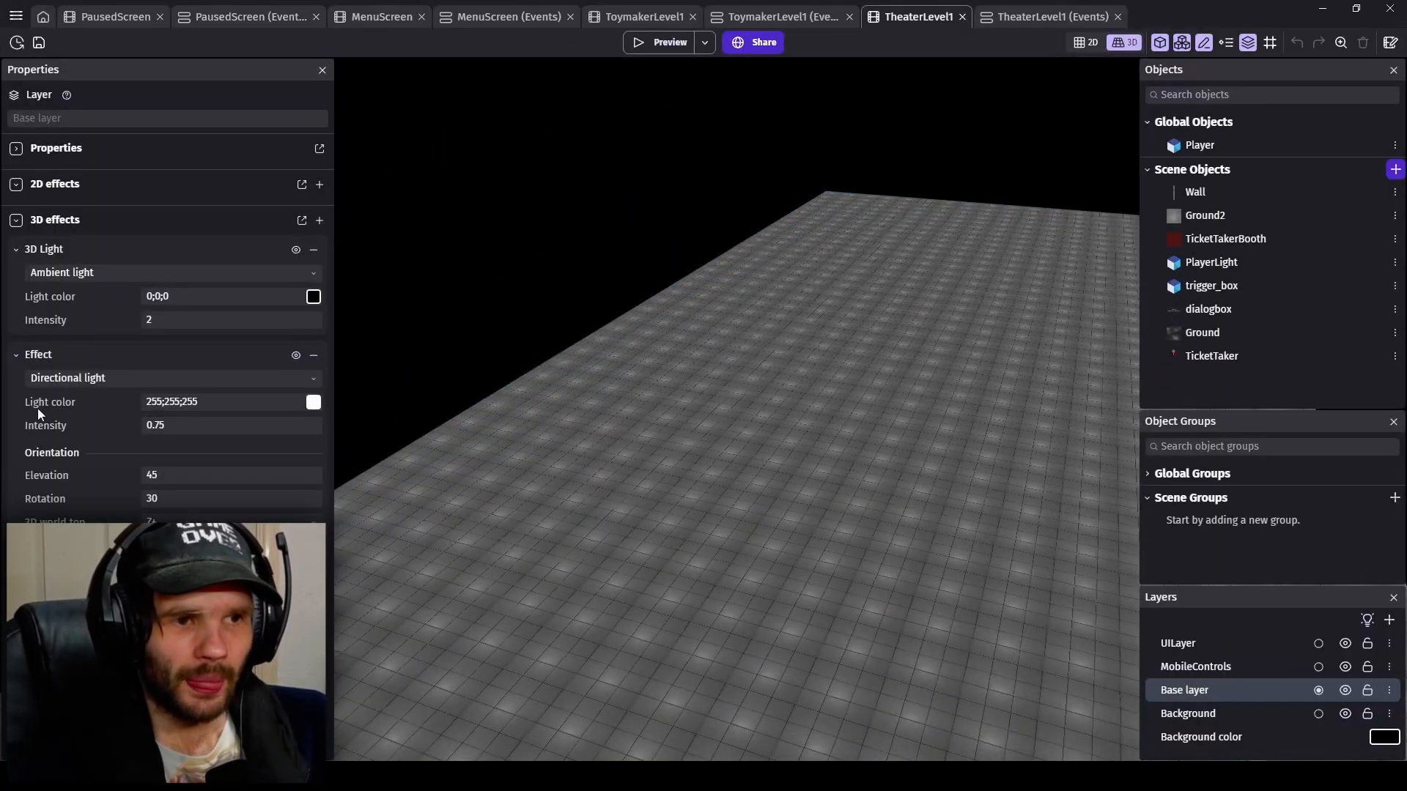
click(313, 403)
drag(335, 473, 314, 512)
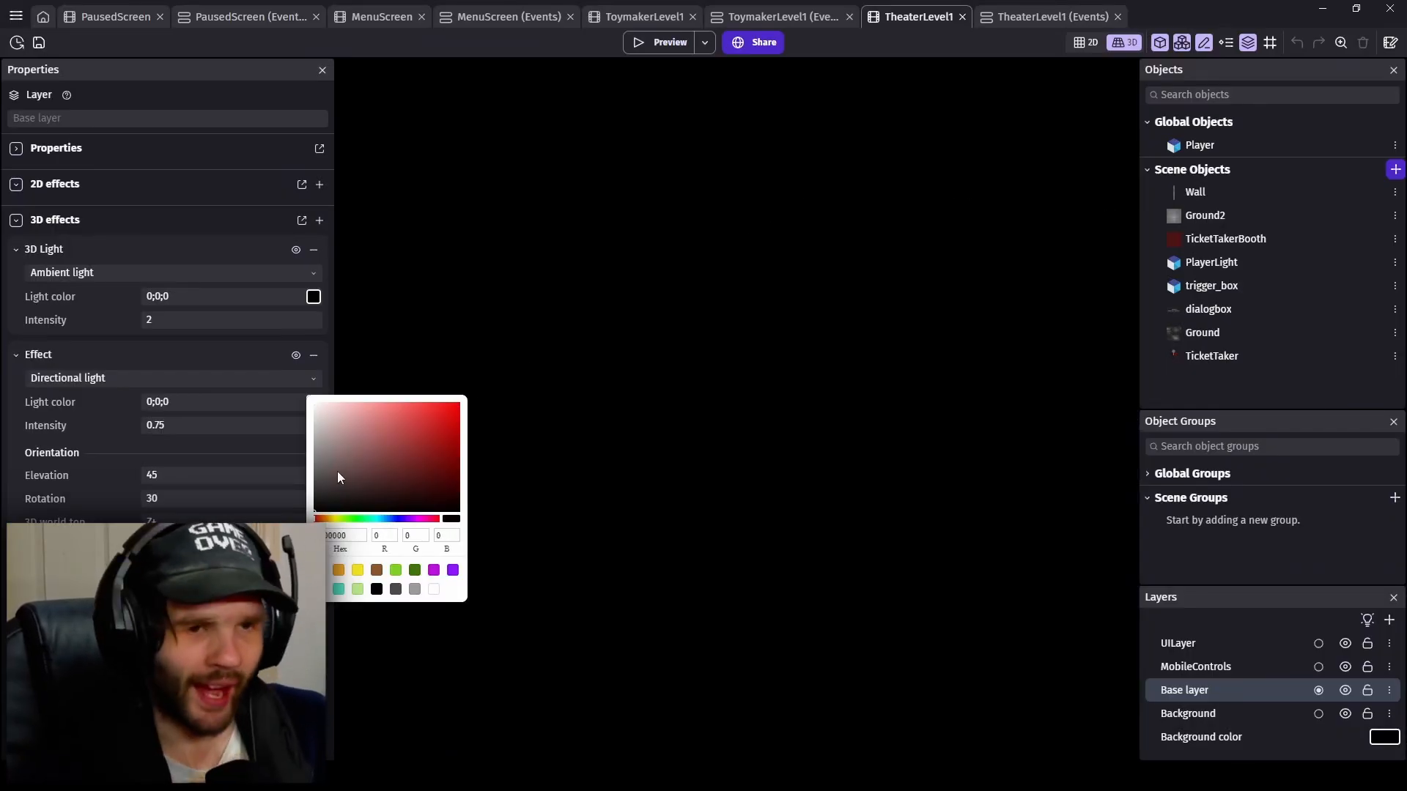
click(344, 443)
drag(345, 443, 458, 421)
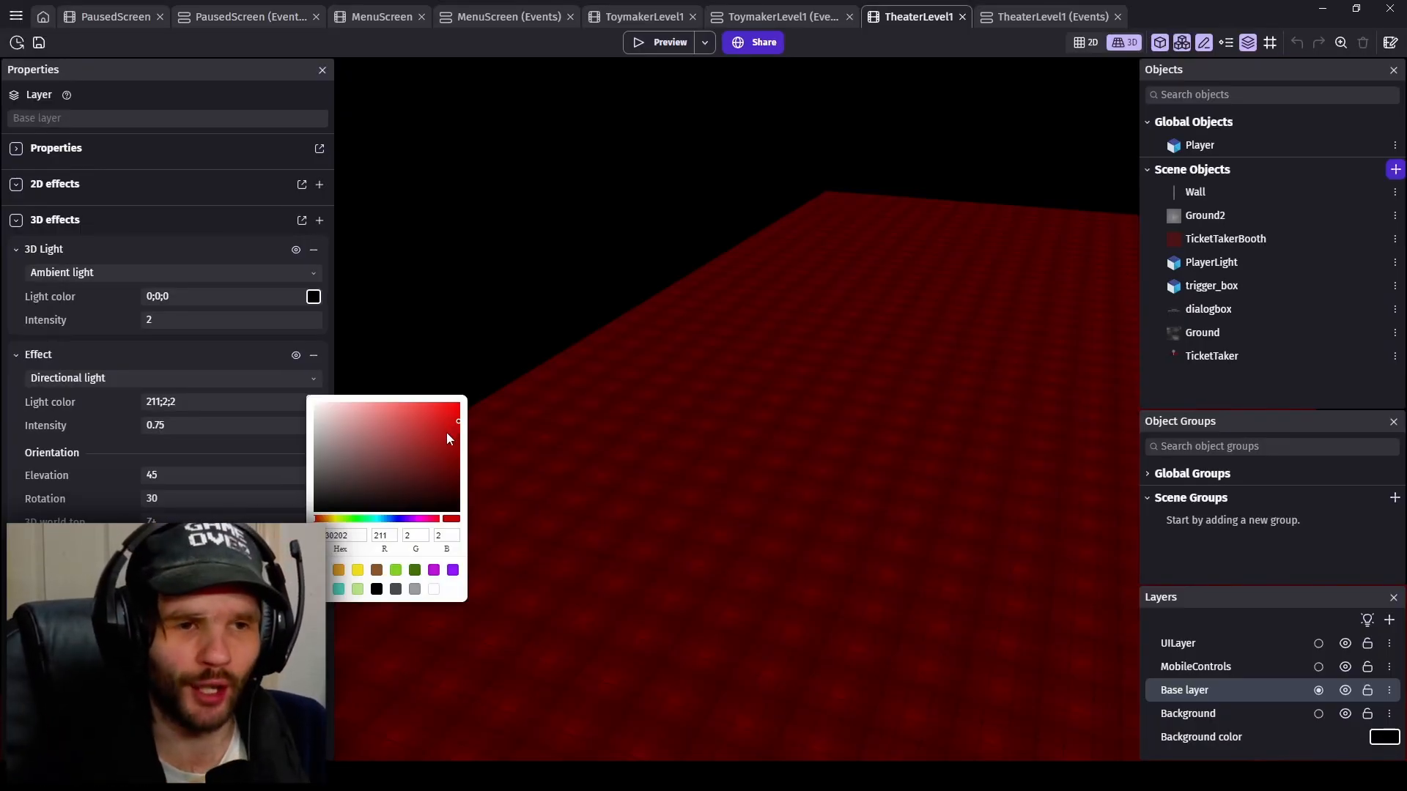
drag(450, 438, 292, 404)
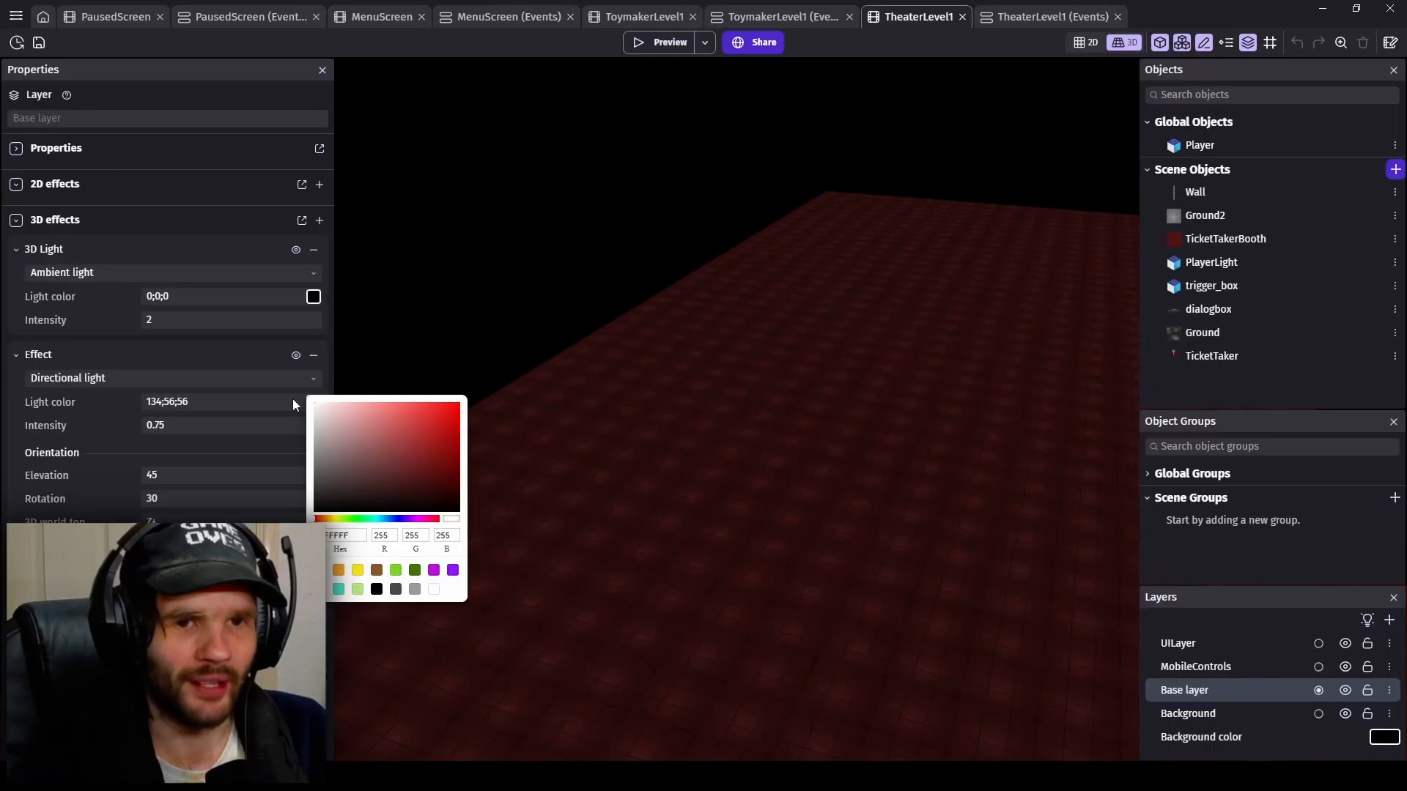
click(535, 466)
click(535, 466)
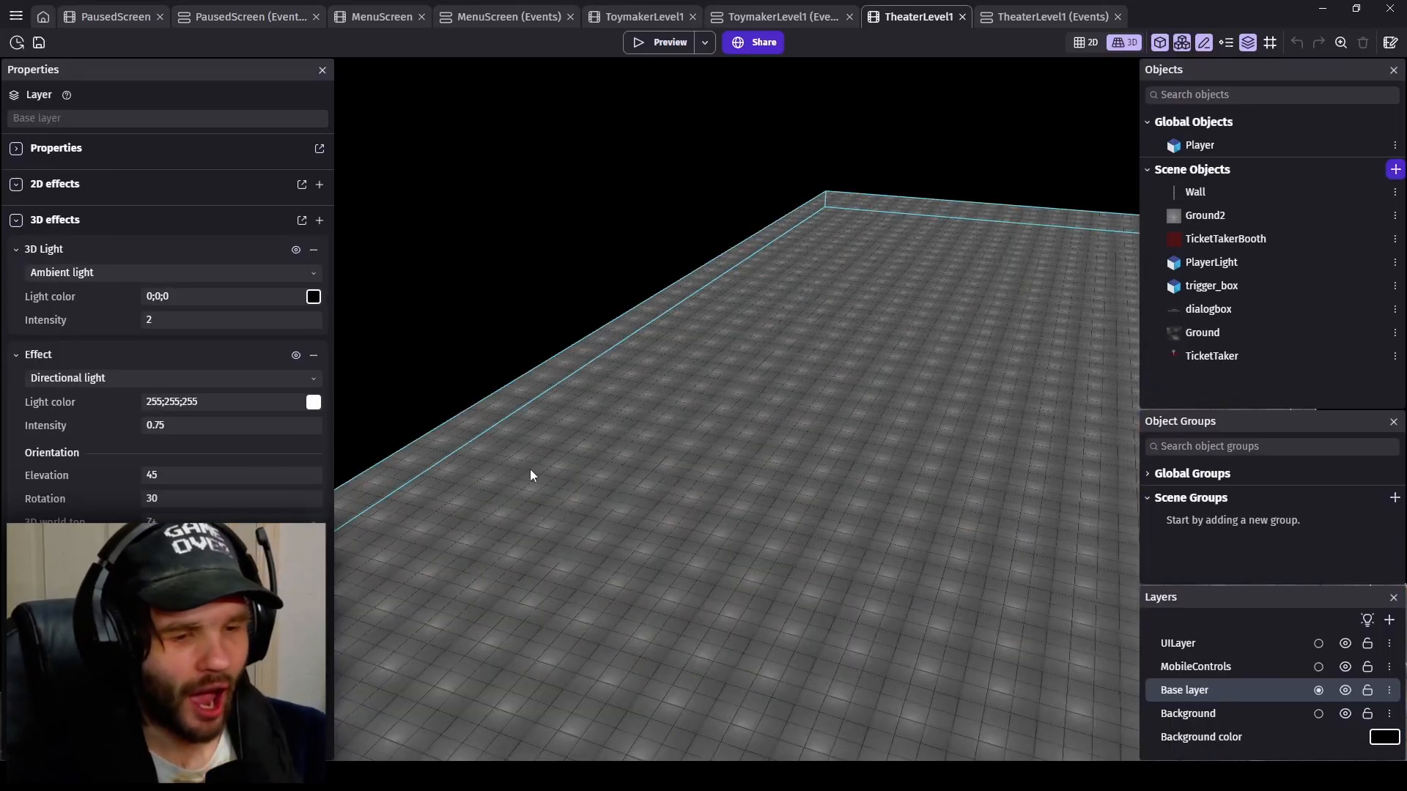
- Set the directional light's colour to black (0;0;0), comparing it against white (255;255;255)
right_drag(534, 466, 535, 466)
right_drag(389, 478, 389, 478)
click(312, 408)
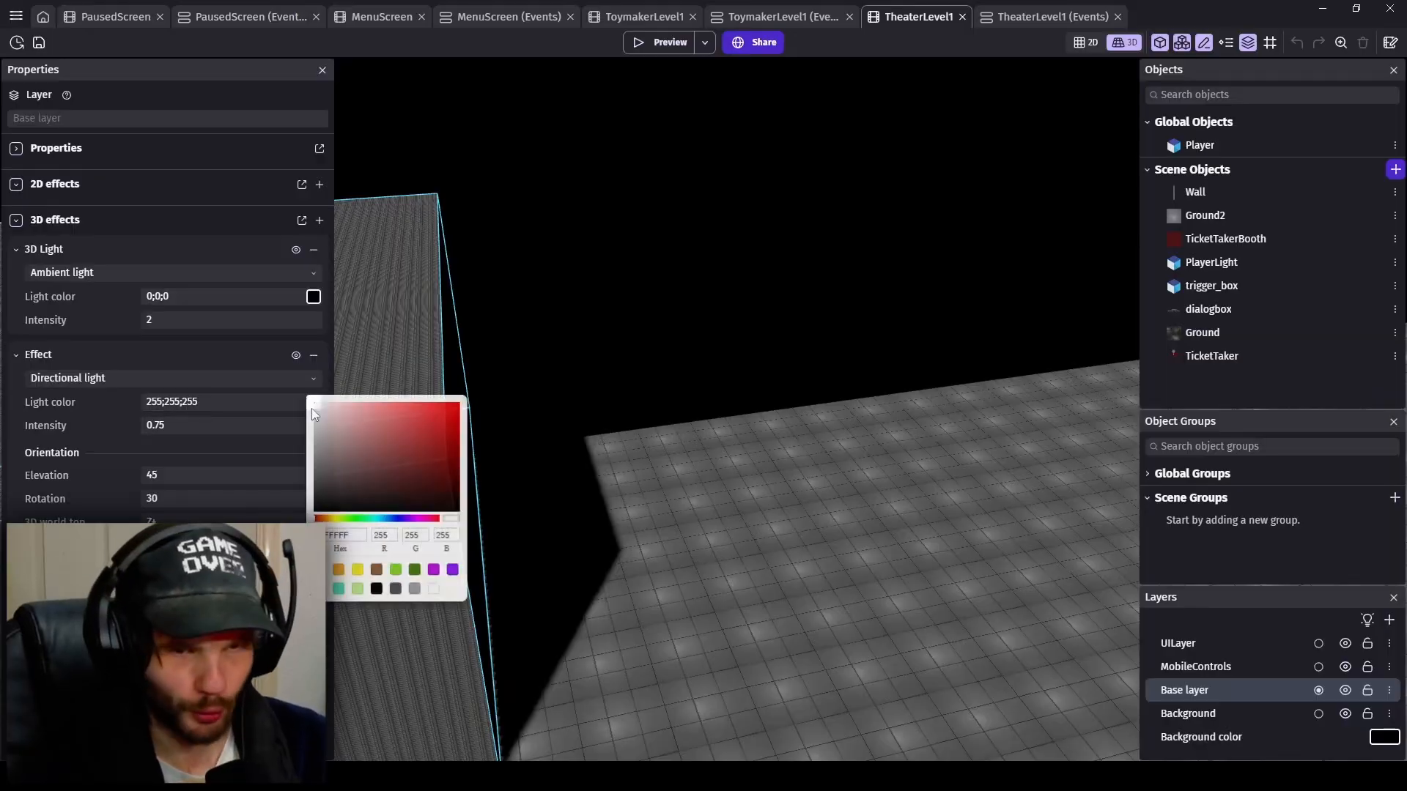
click(315, 510)
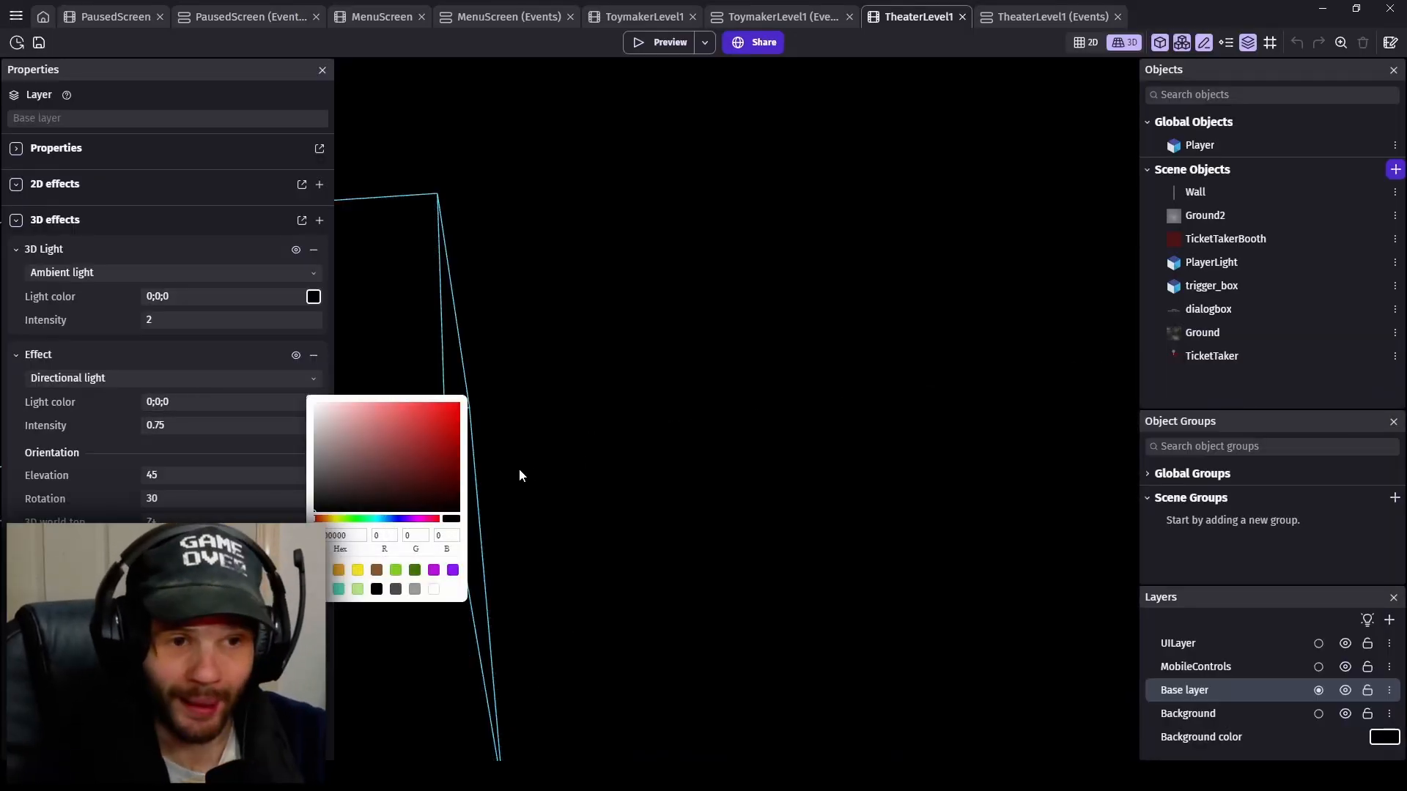
drag(281, 390, 280, 390)
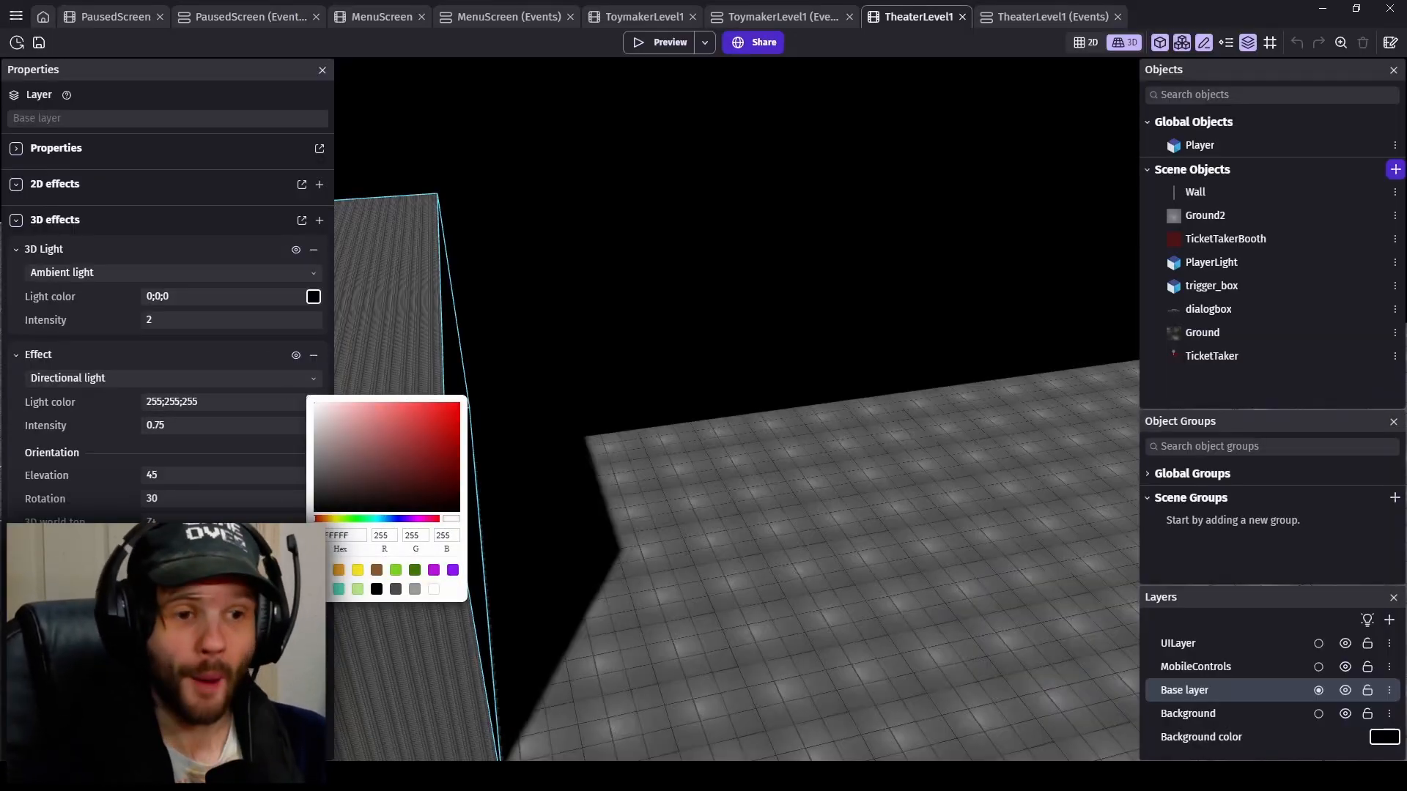
click(640, 474)
right_drag(641, 475, 641, 474)
right_drag(758, 453, 736, 440)
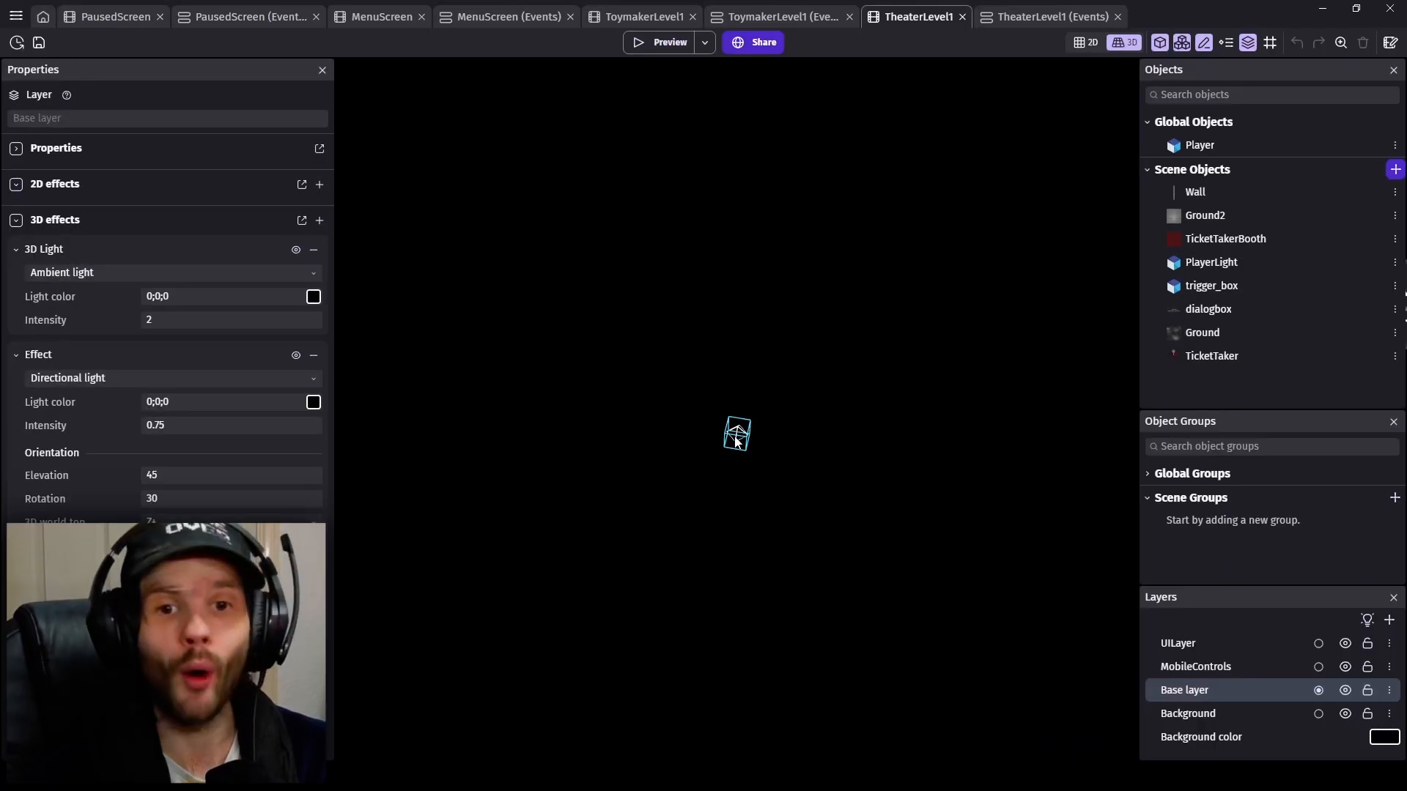
- Select the PlayerLight instance and inspect the unlit scene around it
click(736, 439)
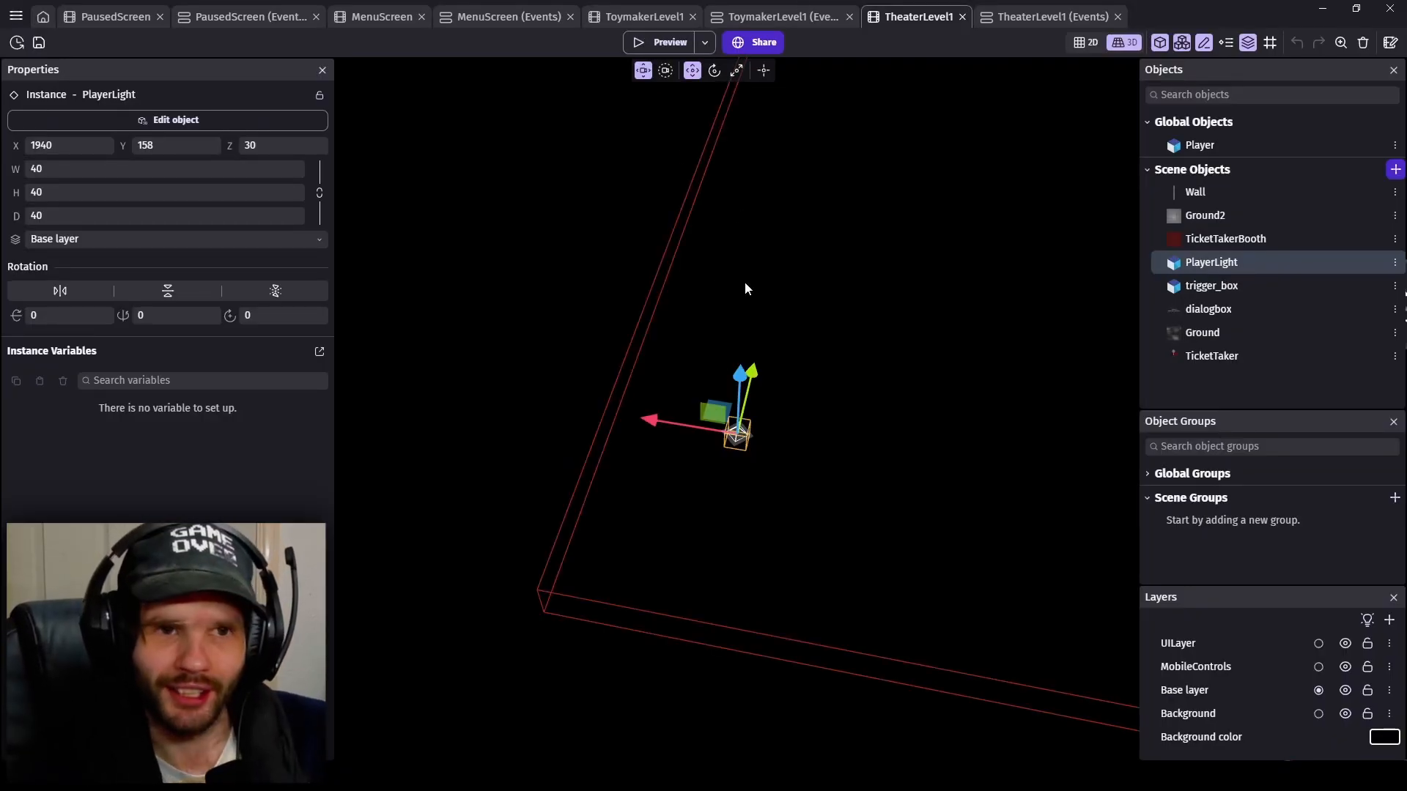
right_drag(889, 360, 893, 358)
right_drag(942, 348, 1055, 279)
key(w)
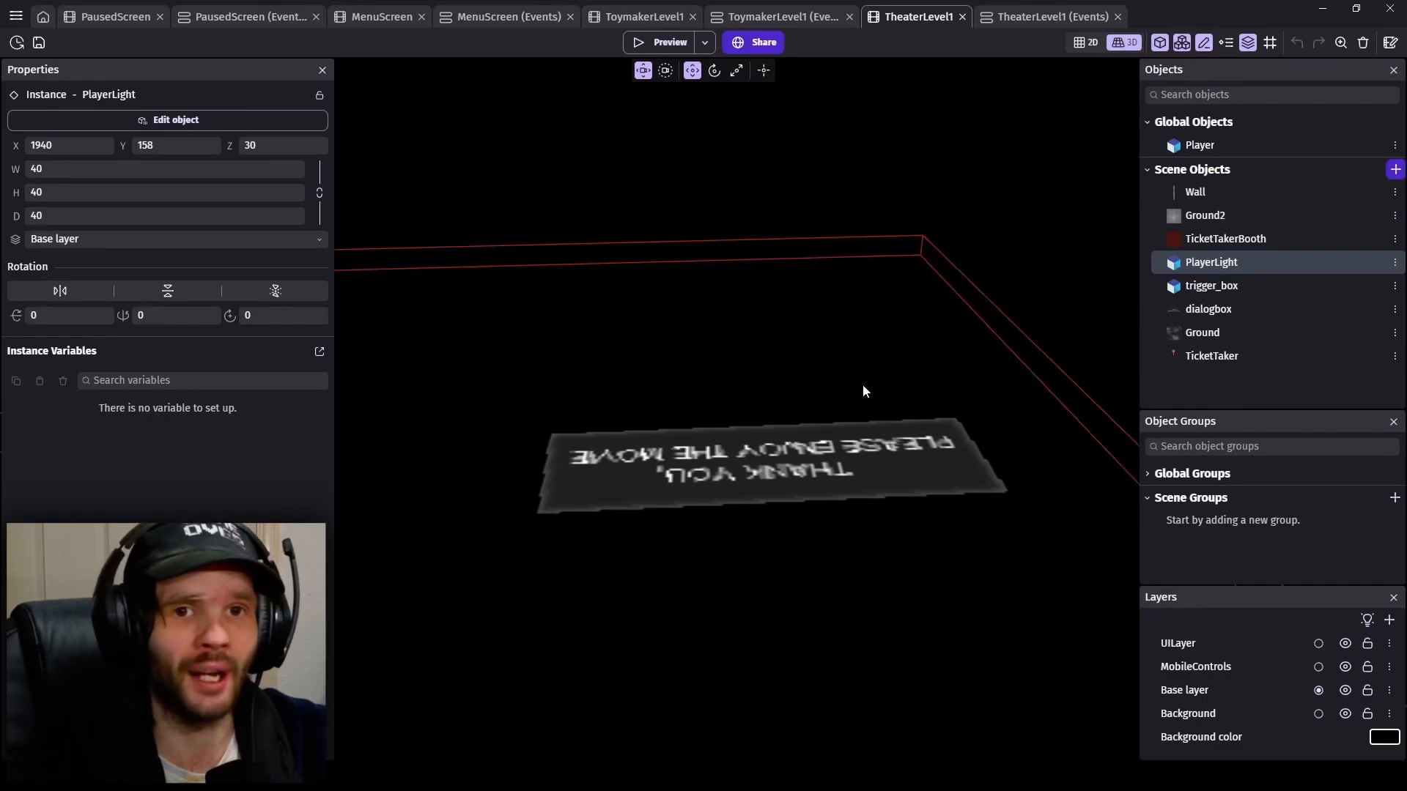
- Open the TheaterLevel1 events, run a preview of the game and exit it
click(1038, 16)
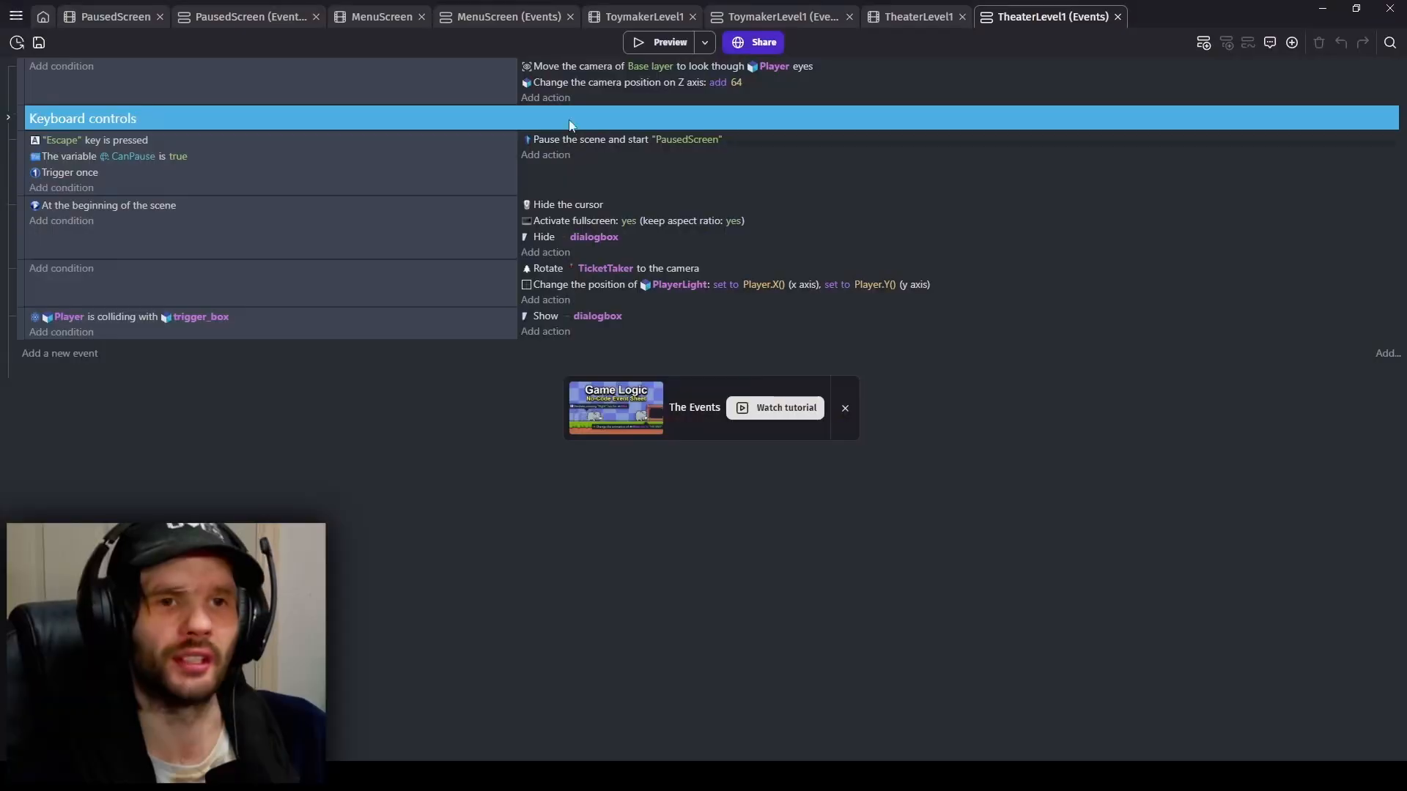
click(649, 45)
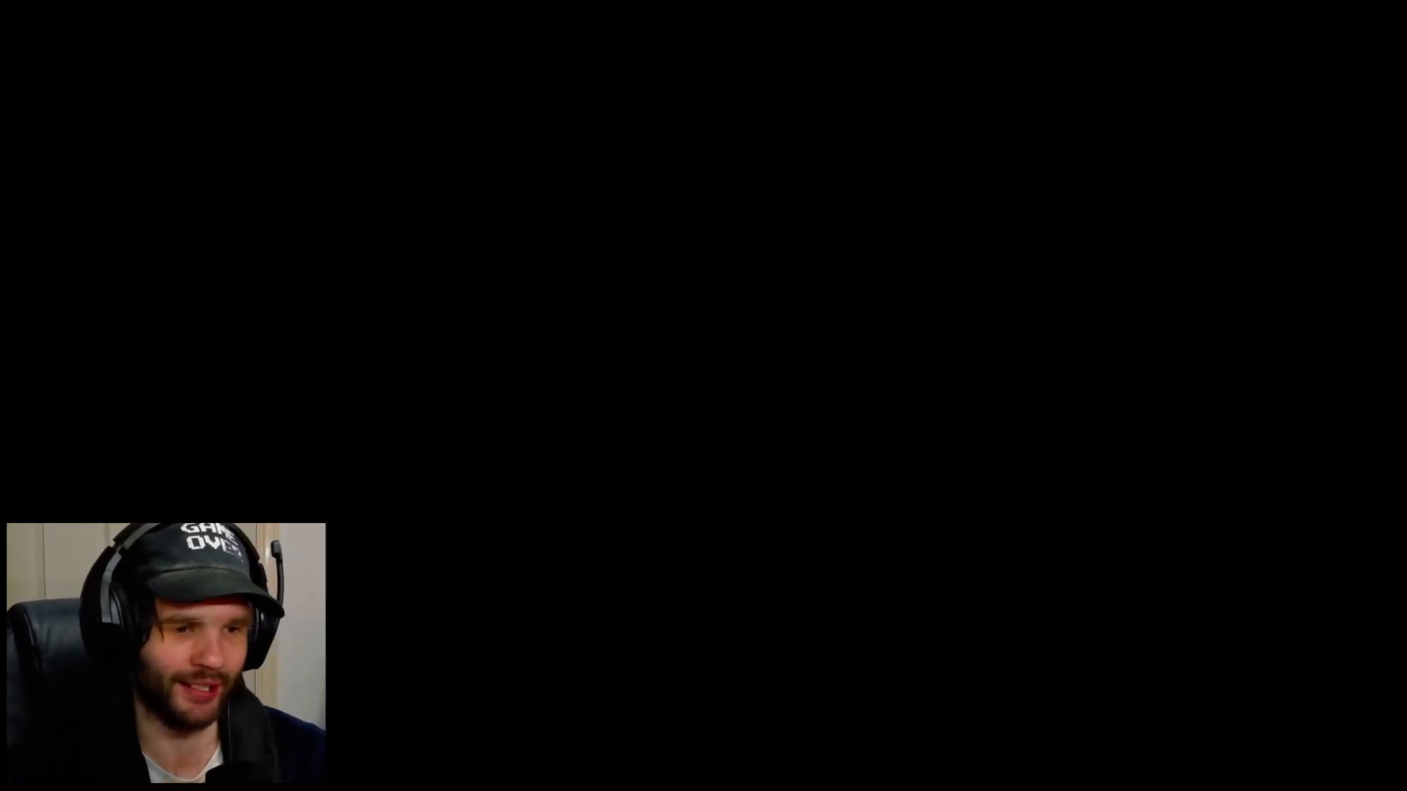
key(Escape)
click(850, 466)
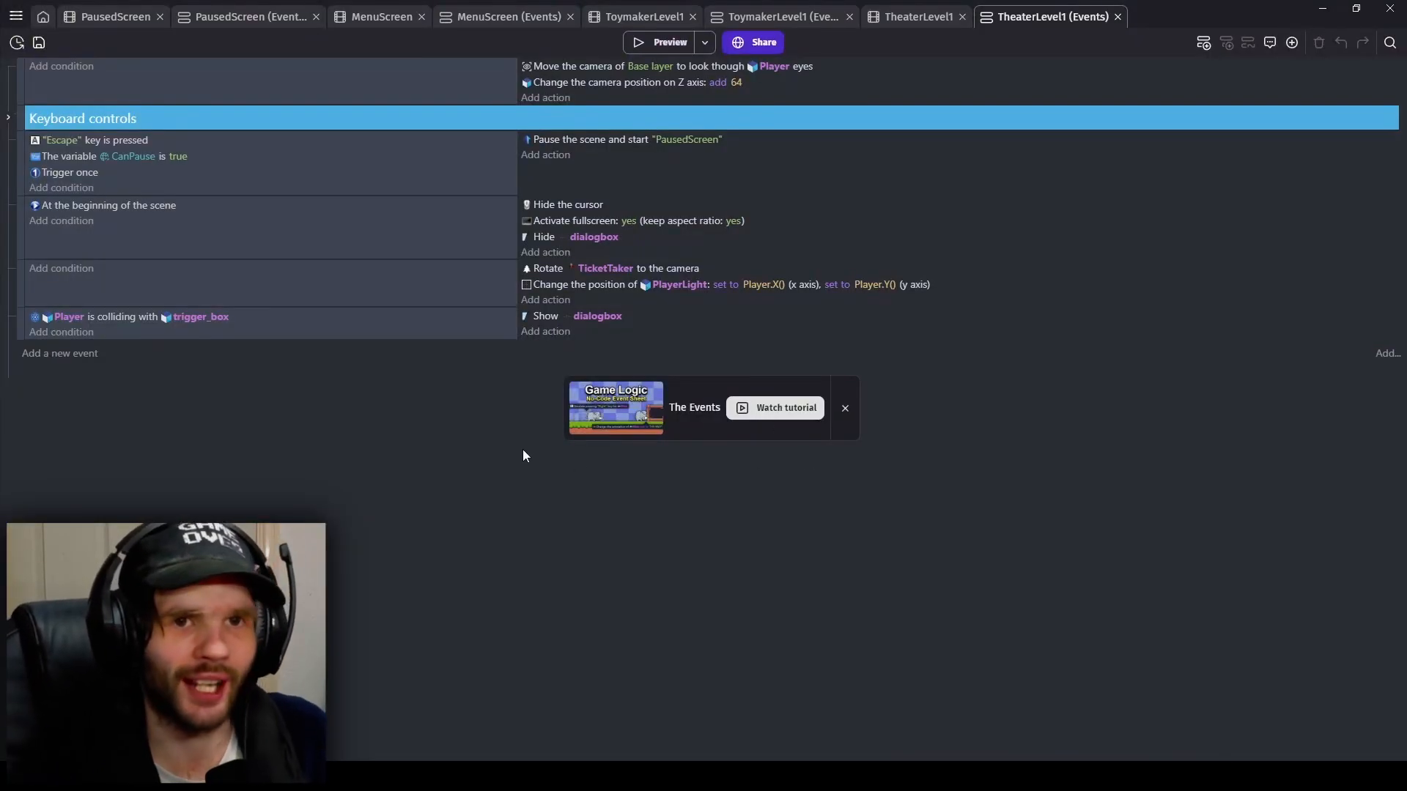
- Return to the TheaterLevel1 scene and set the Base layer's ambient light colour to white (255;255;255)
click(925, 16)
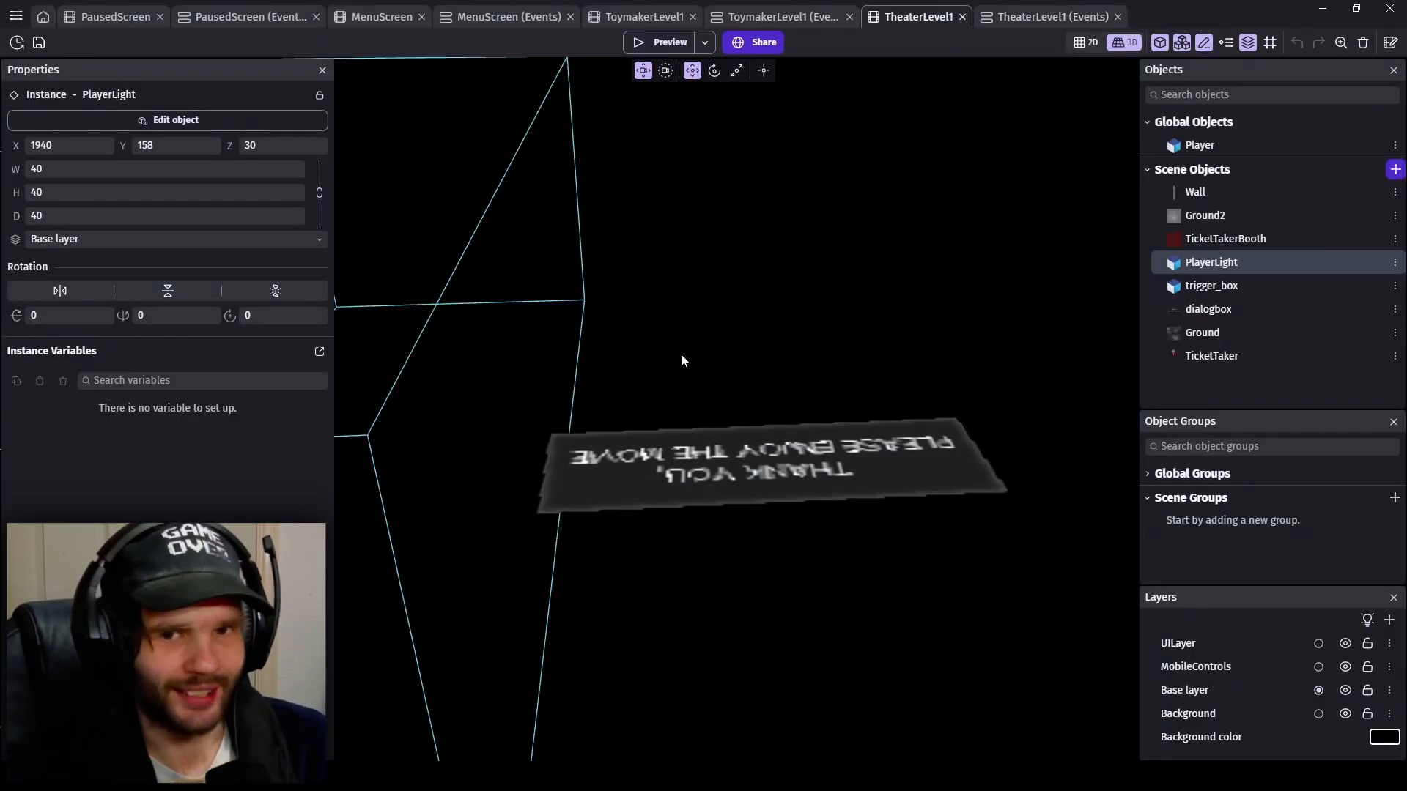
click(1205, 690)
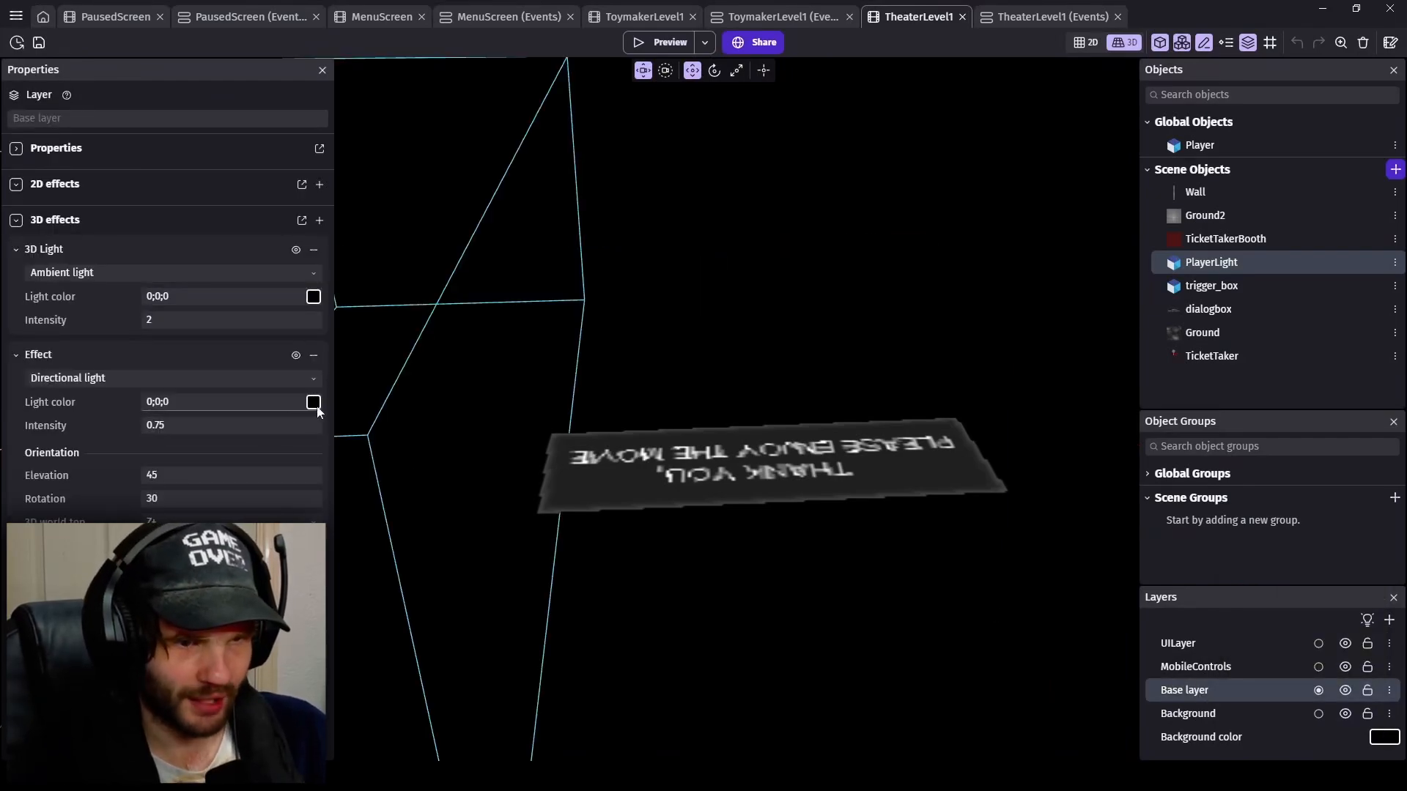
click(313, 296)
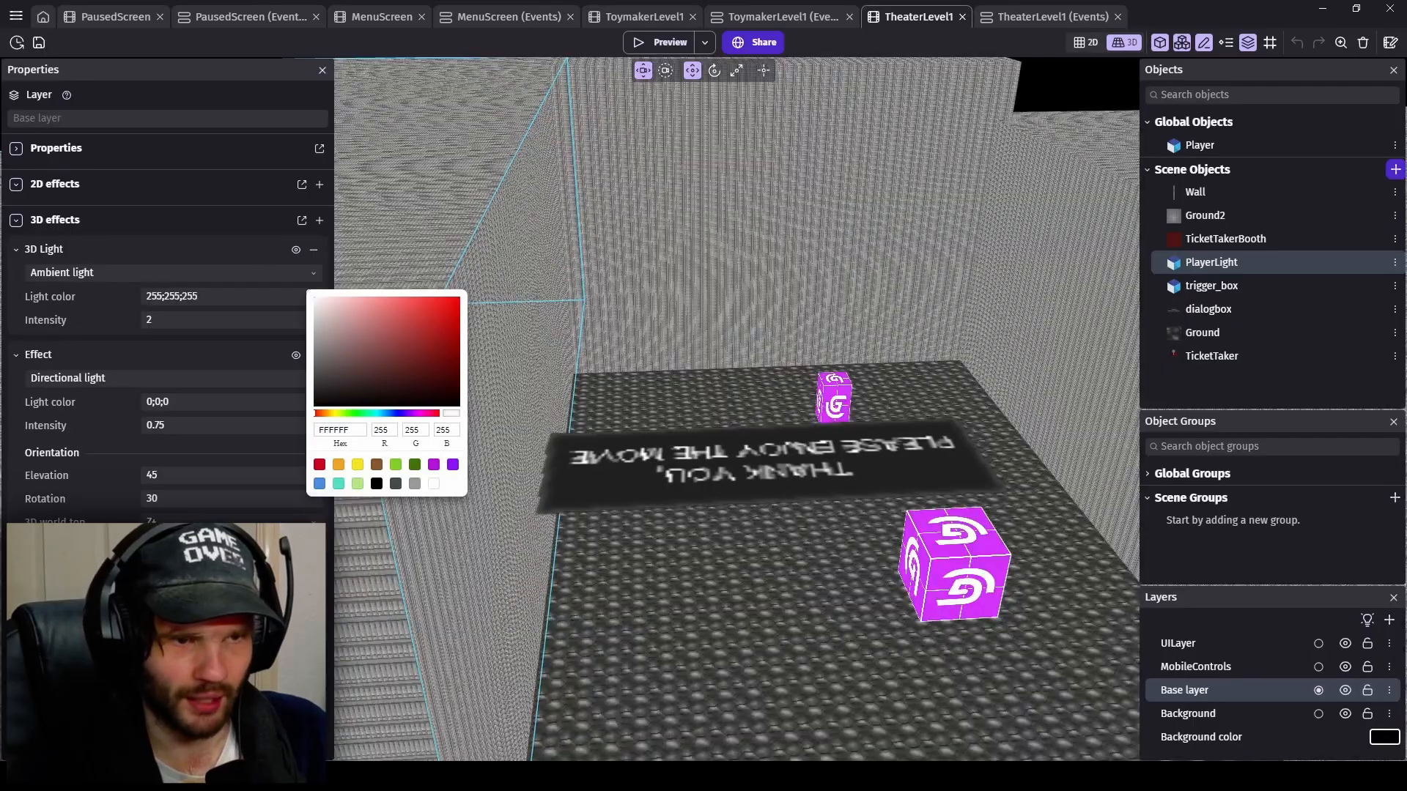
click(644, 428)
right_drag(644, 428, 809, 431)
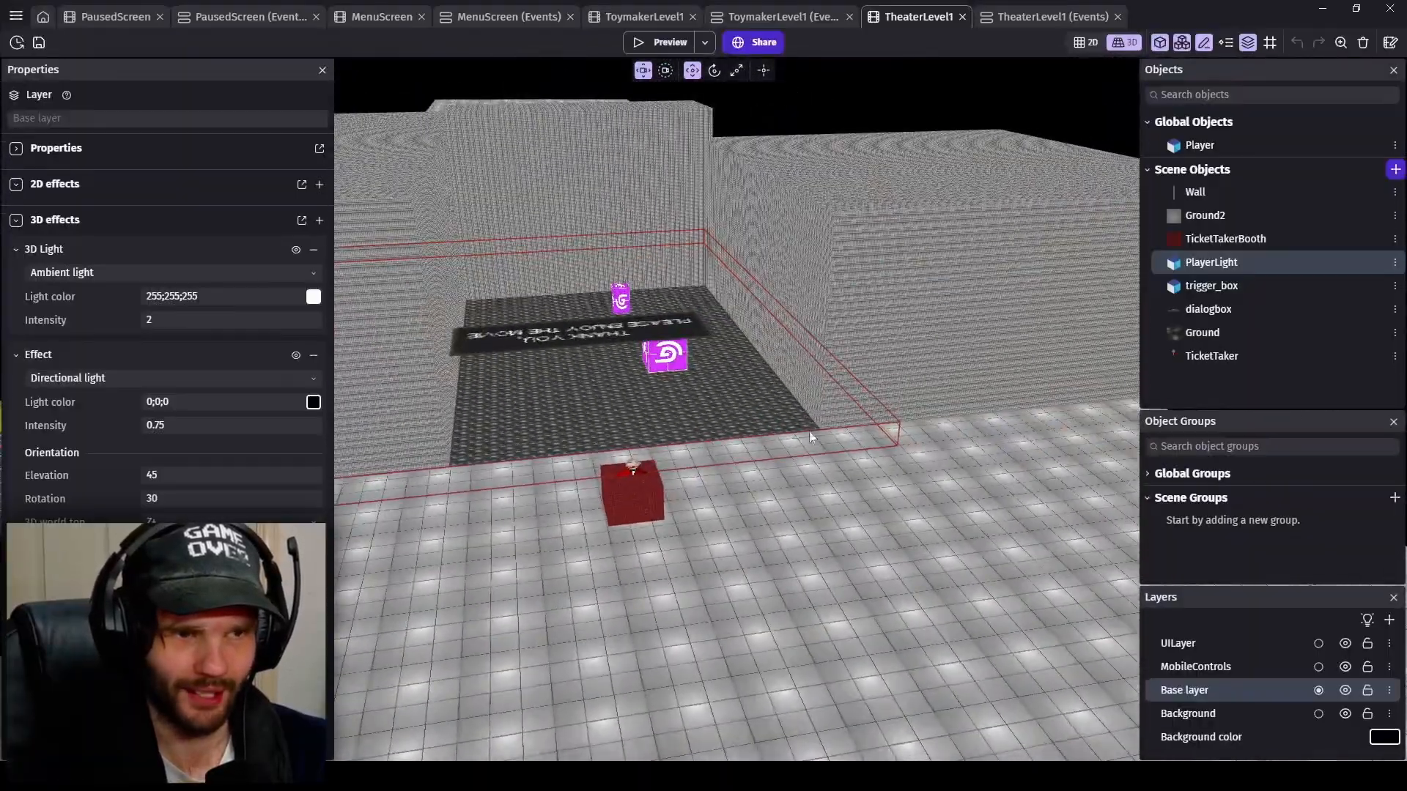
- Set the ambient light's colour to black (0;0;0) and the directional light's colour to white (255;255;255)
click(314, 296)
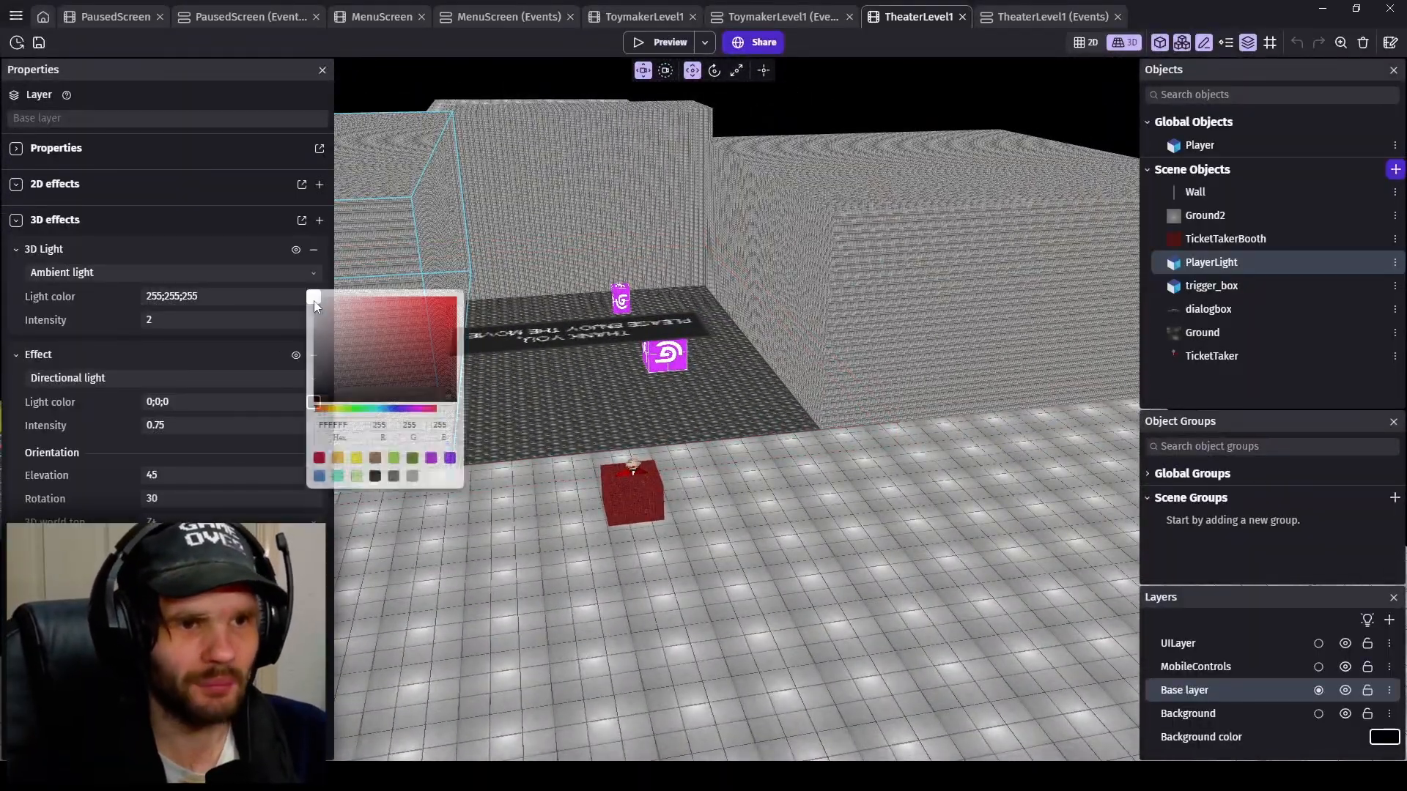
drag(347, 375, 242, 479)
click(292, 453)
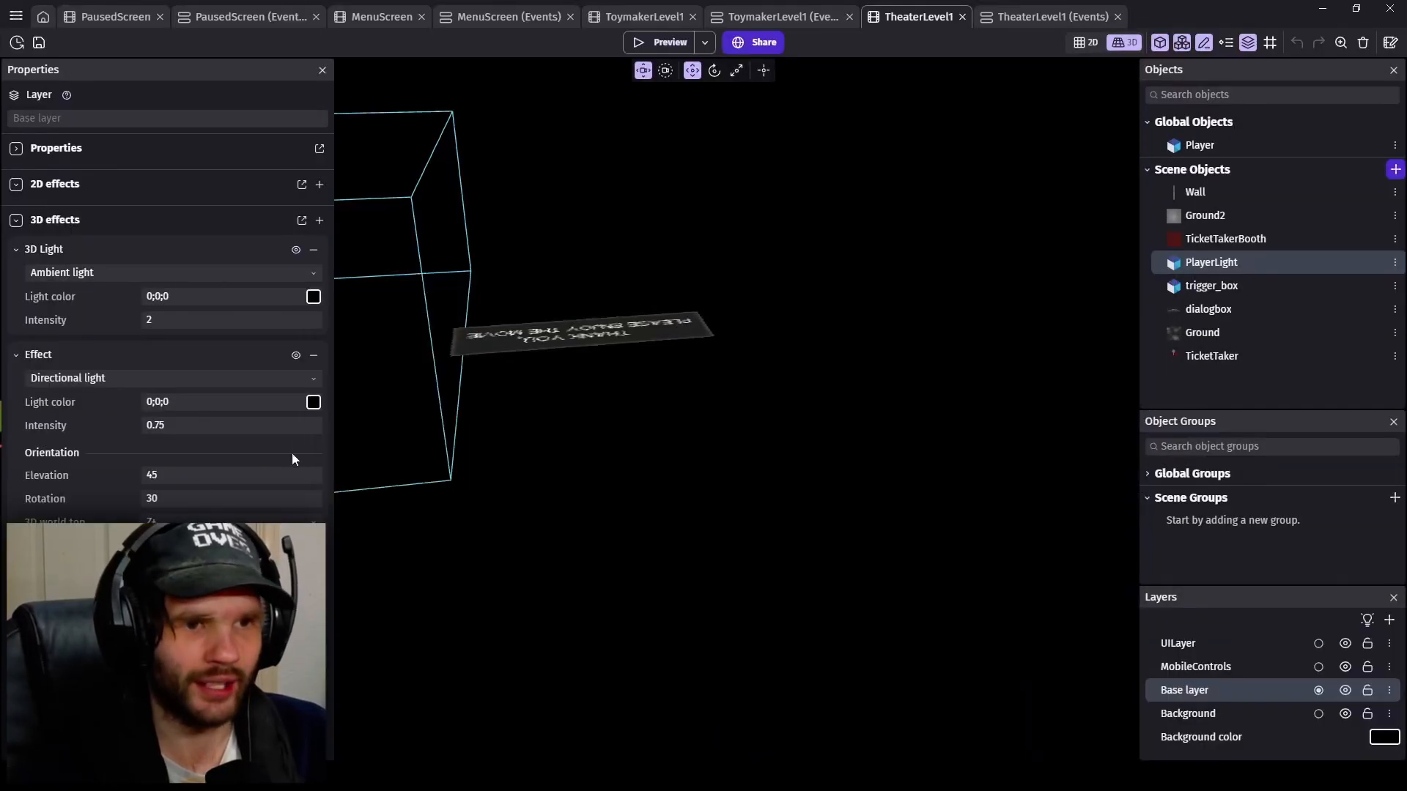
click(313, 401)
drag(379, 458, 243, 362)
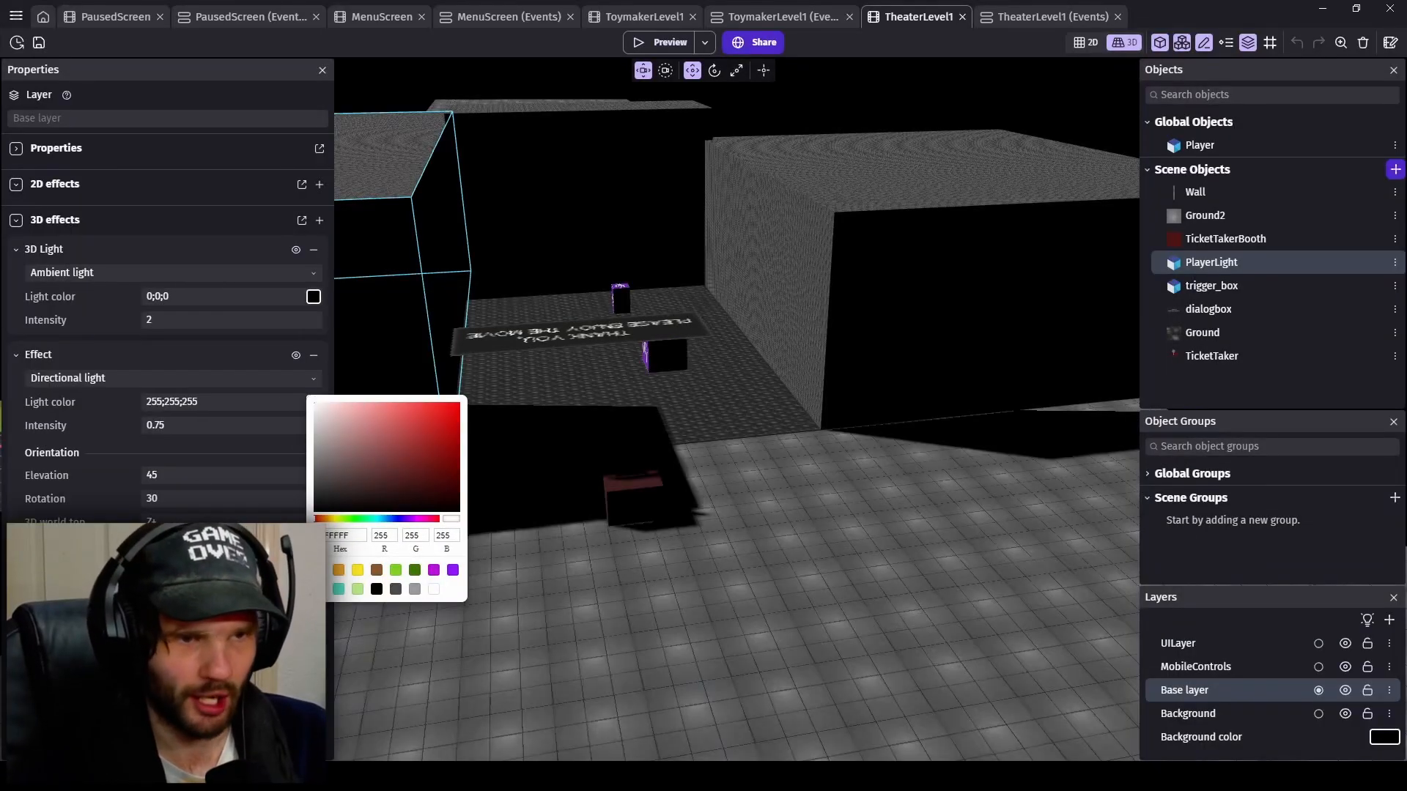
click(188, 431)
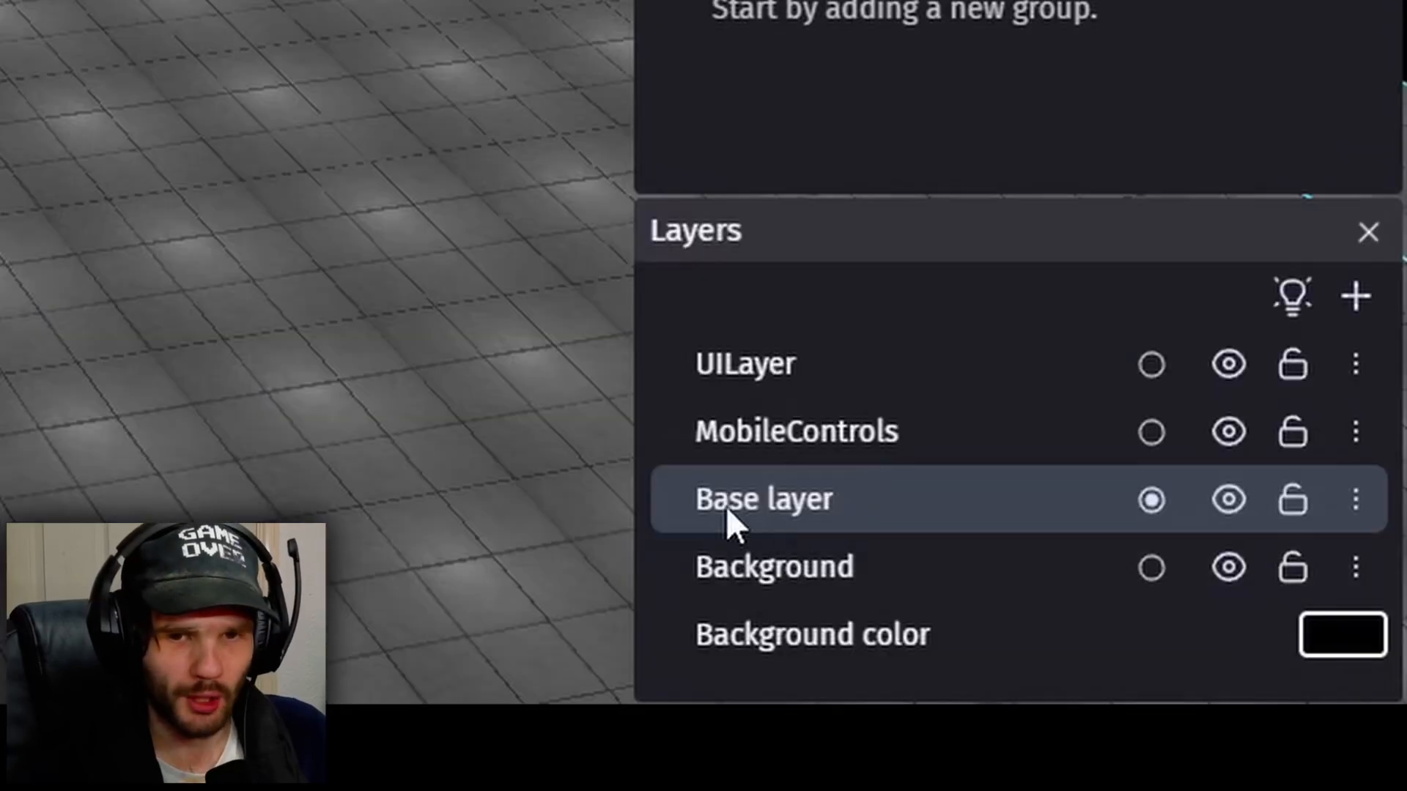
- Review the Base layer's effects in the layer editor and close it without applying changes
right_click(769, 504)
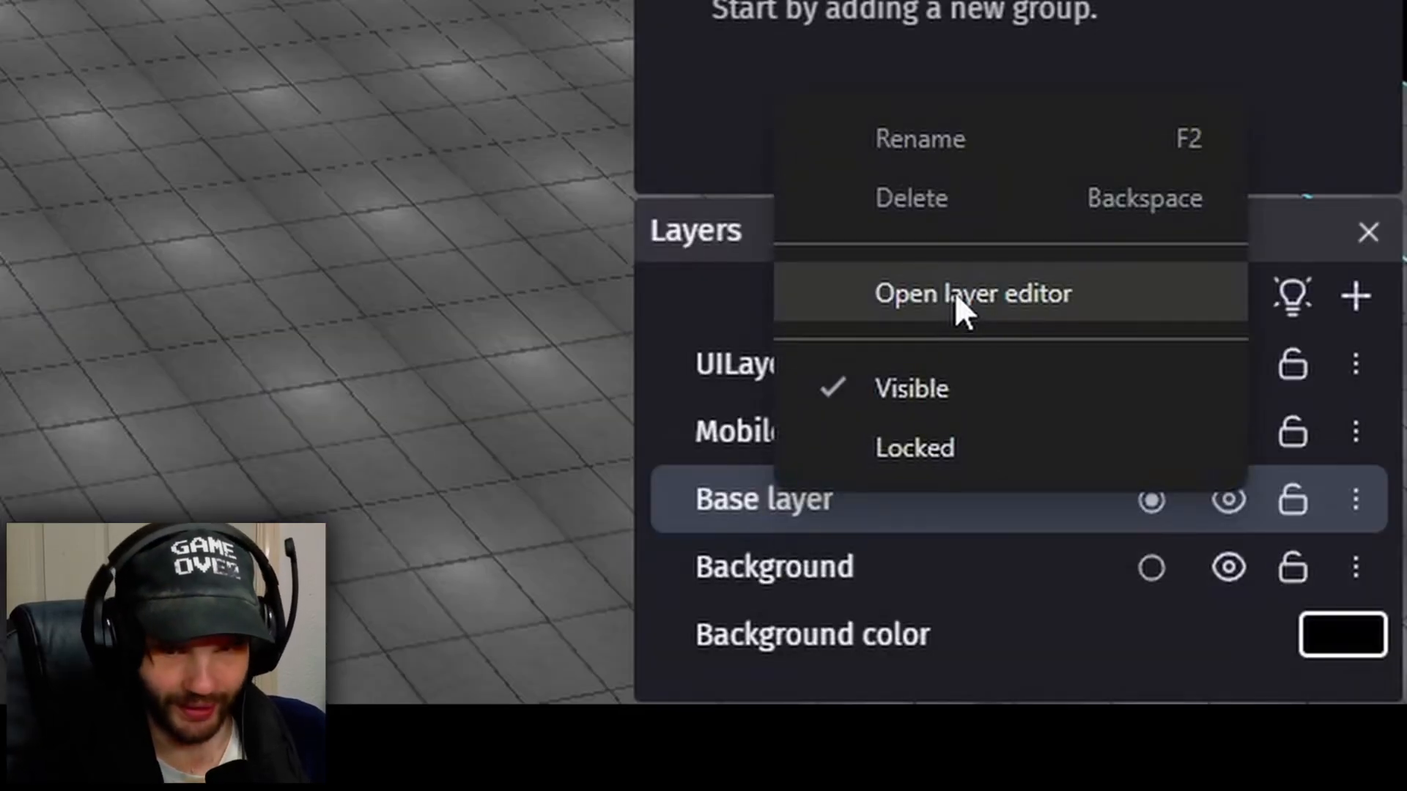
click(955, 295)
click(943, 79)
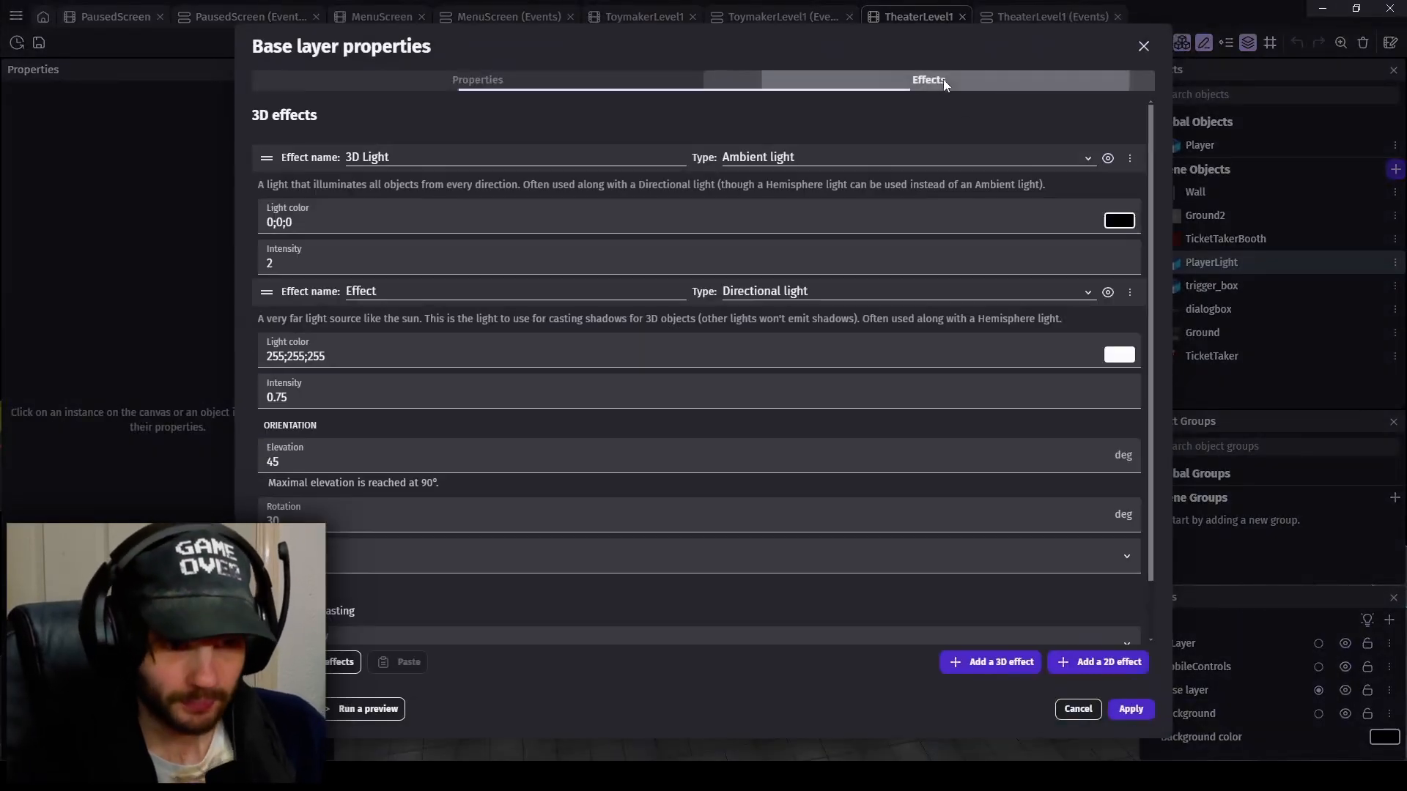
scroll(673, 431, down, 1)
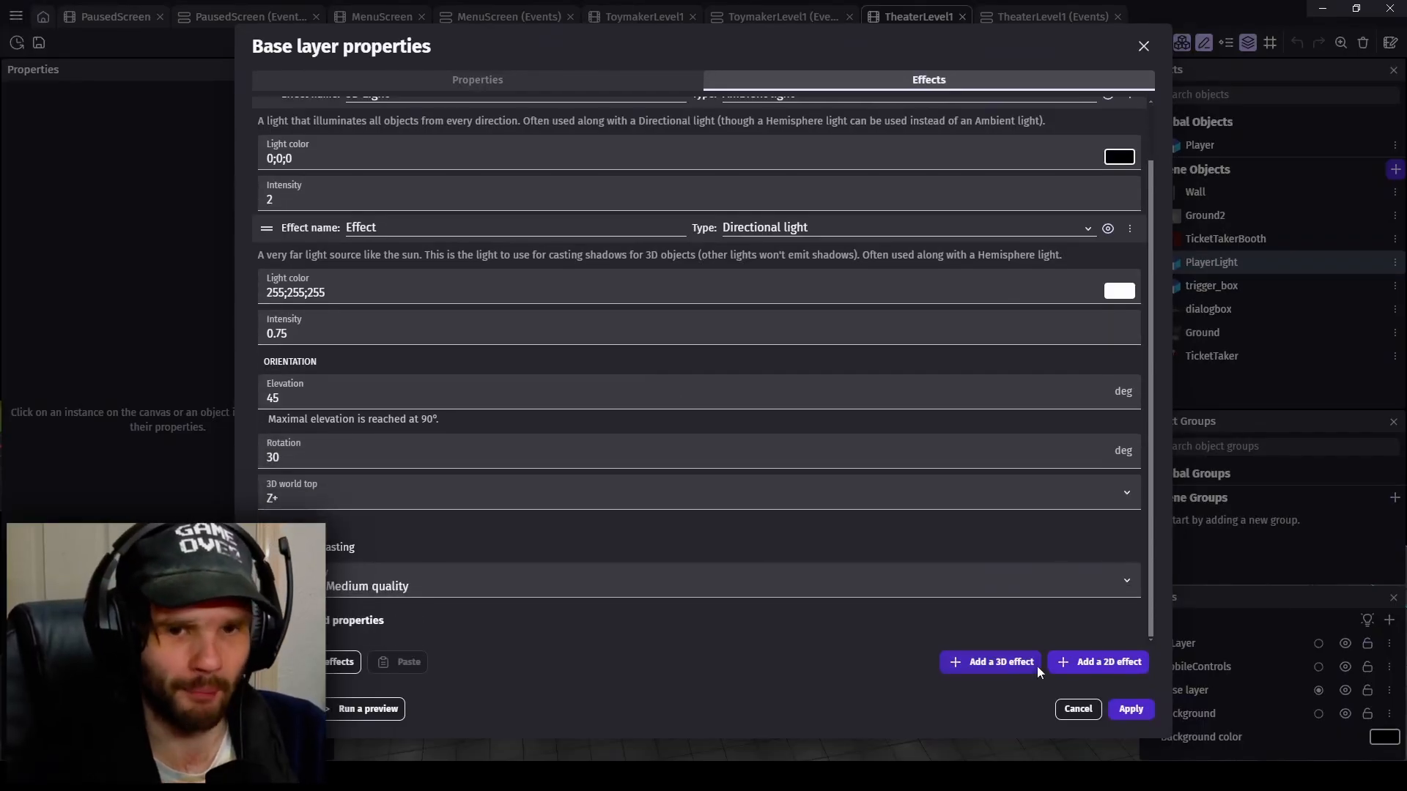
click(1076, 709)
- Set the Base layer's directional light to a rotation of 100 and an intensity of 0.1
click(1194, 689)
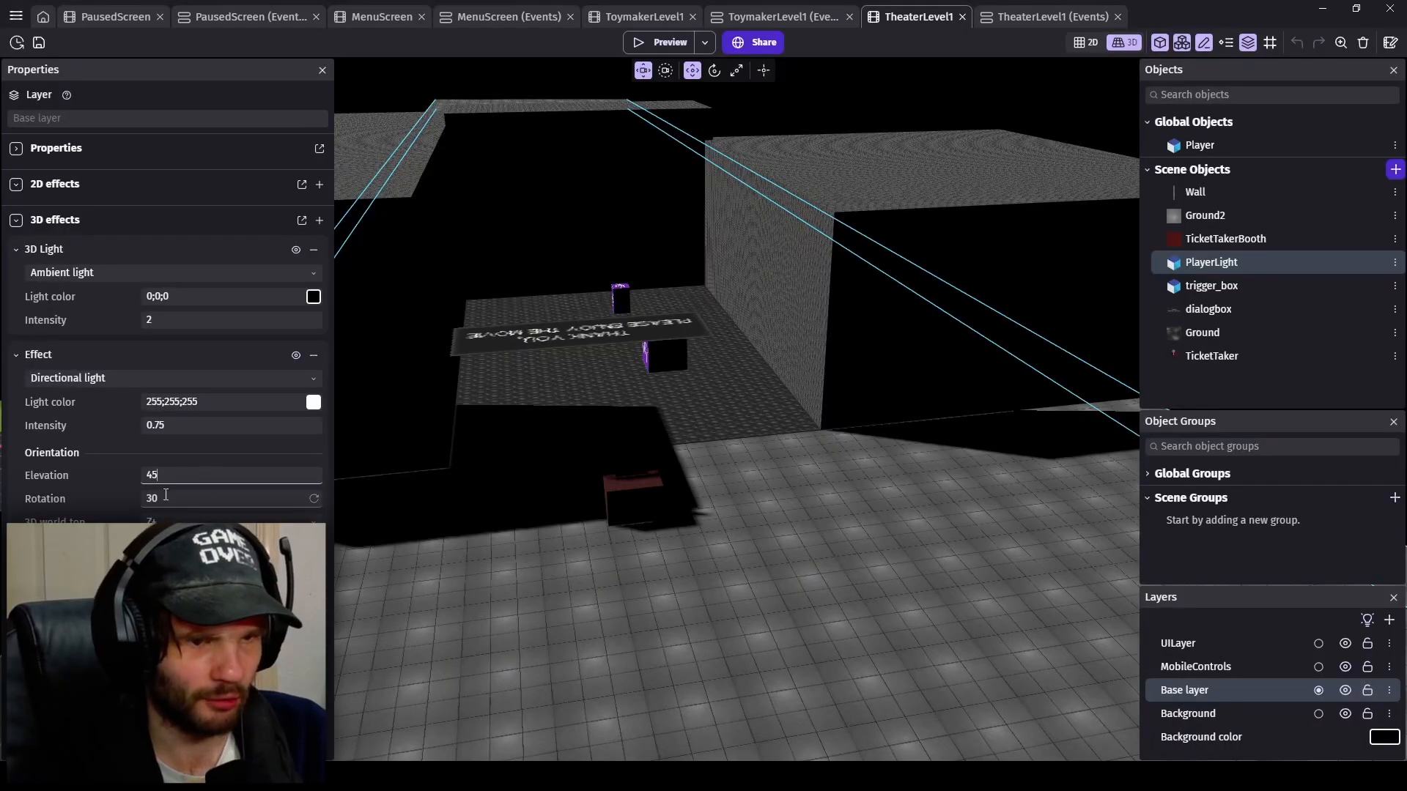
double_click(176, 501)
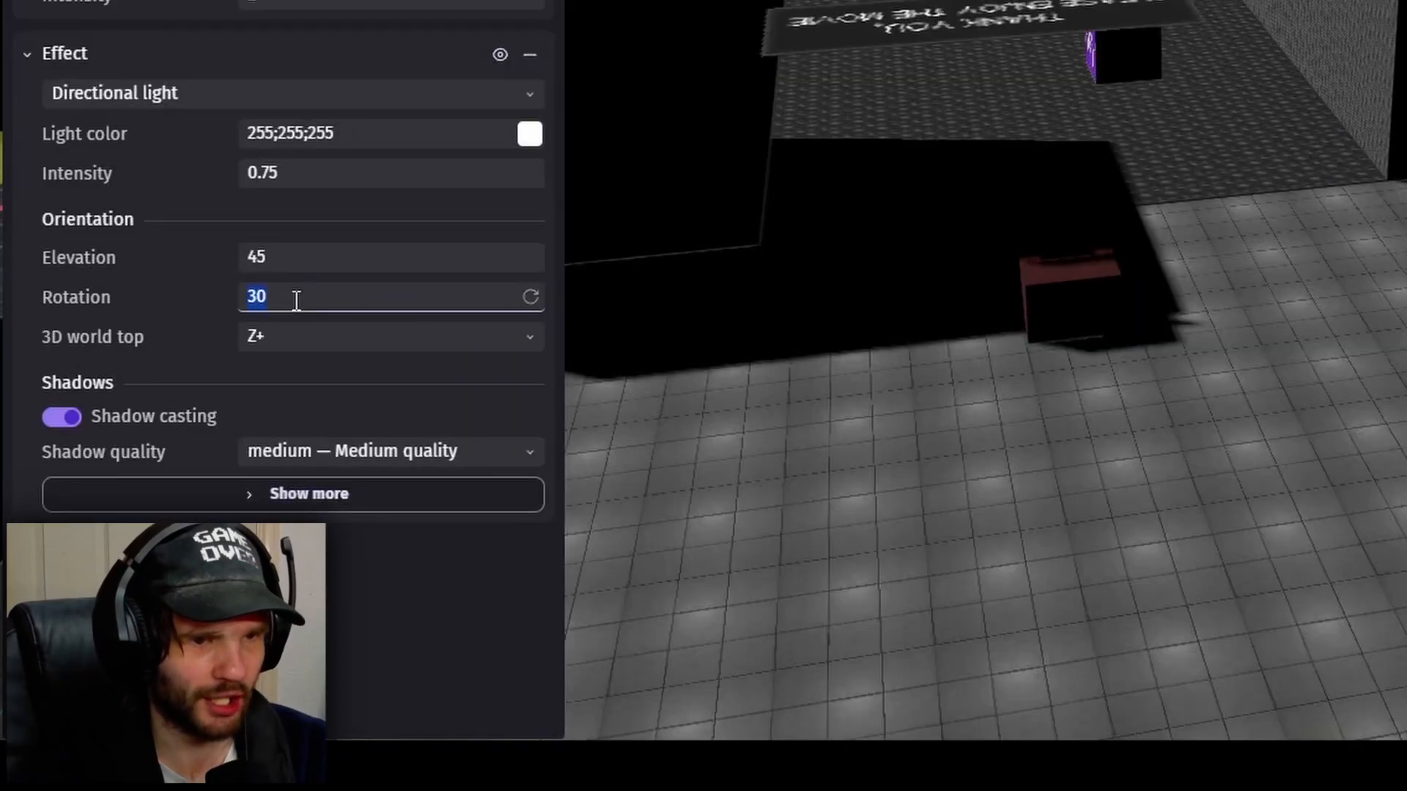
click(531, 296)
right_drag(1136, 100, 978, 130)
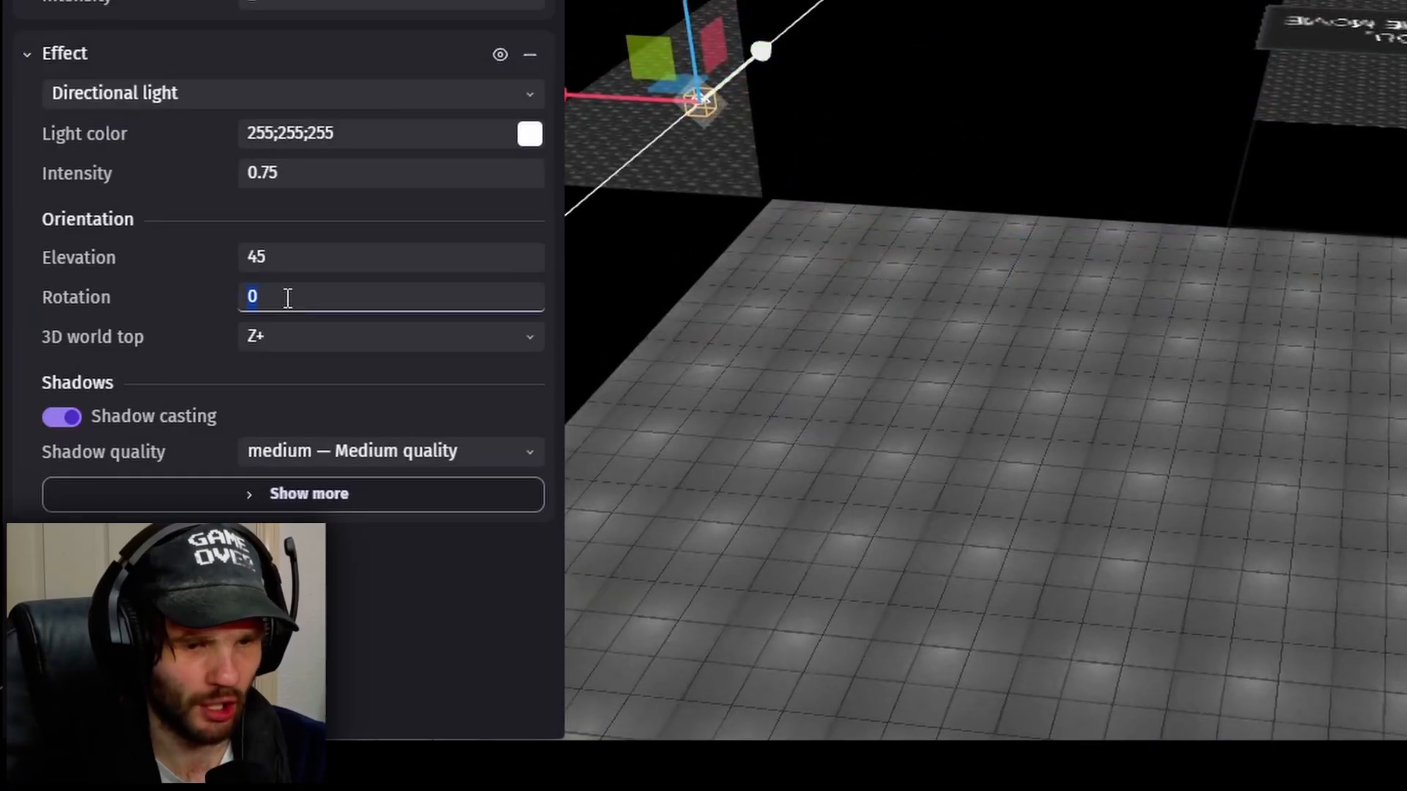
text(00)
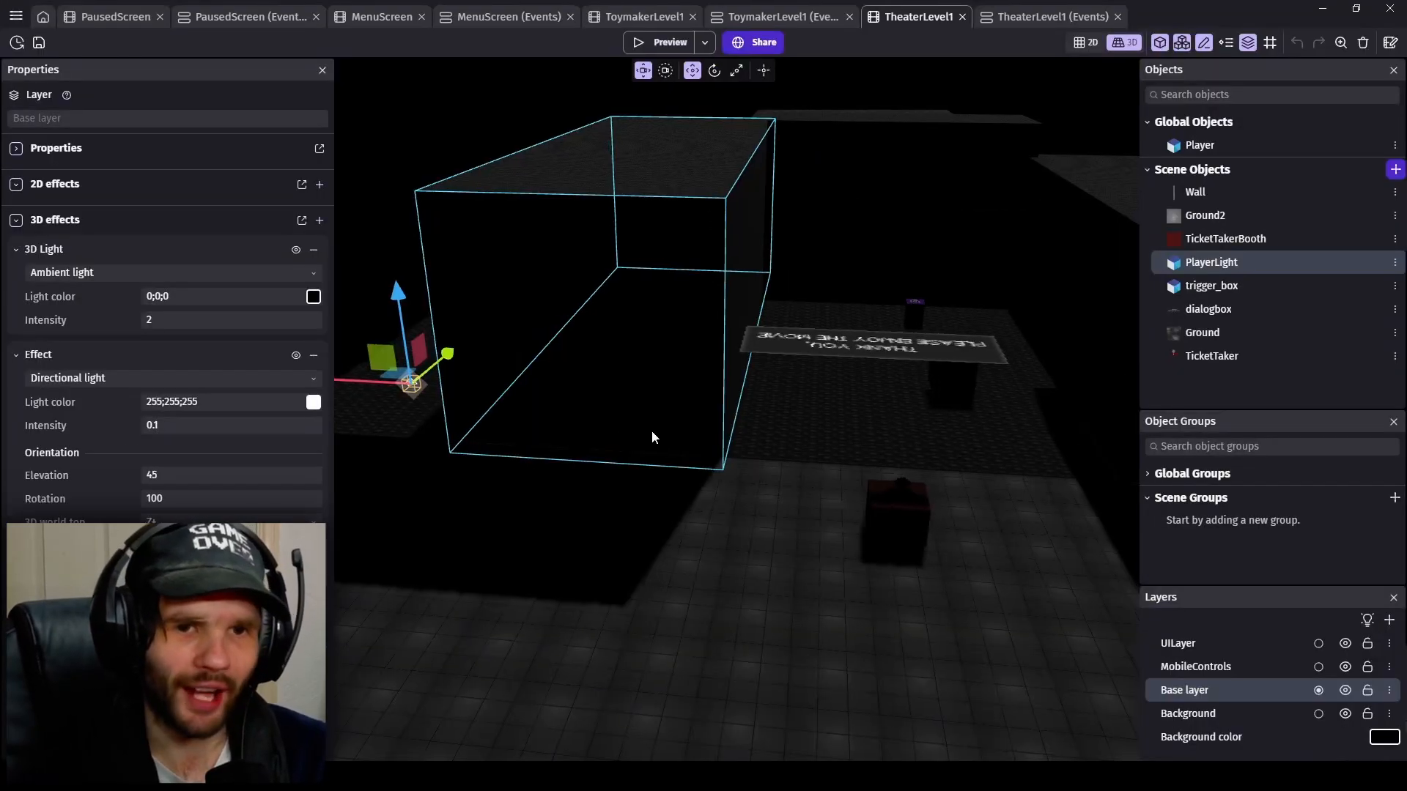
- Set the Base layer's directional light intensity to 0.05, preview the darker level and quit the preview
right_drag(1100, 180, 1239, 165)
mouse_move(736, 410)
right_down()
mouse_move(469, 407)
mouse_move(799, 411)
mouse_move(791, 447)
mouse_move(821, 436)
mouse_move(732, 425)
mouse_move(751, 429)
right_up()
key(w)
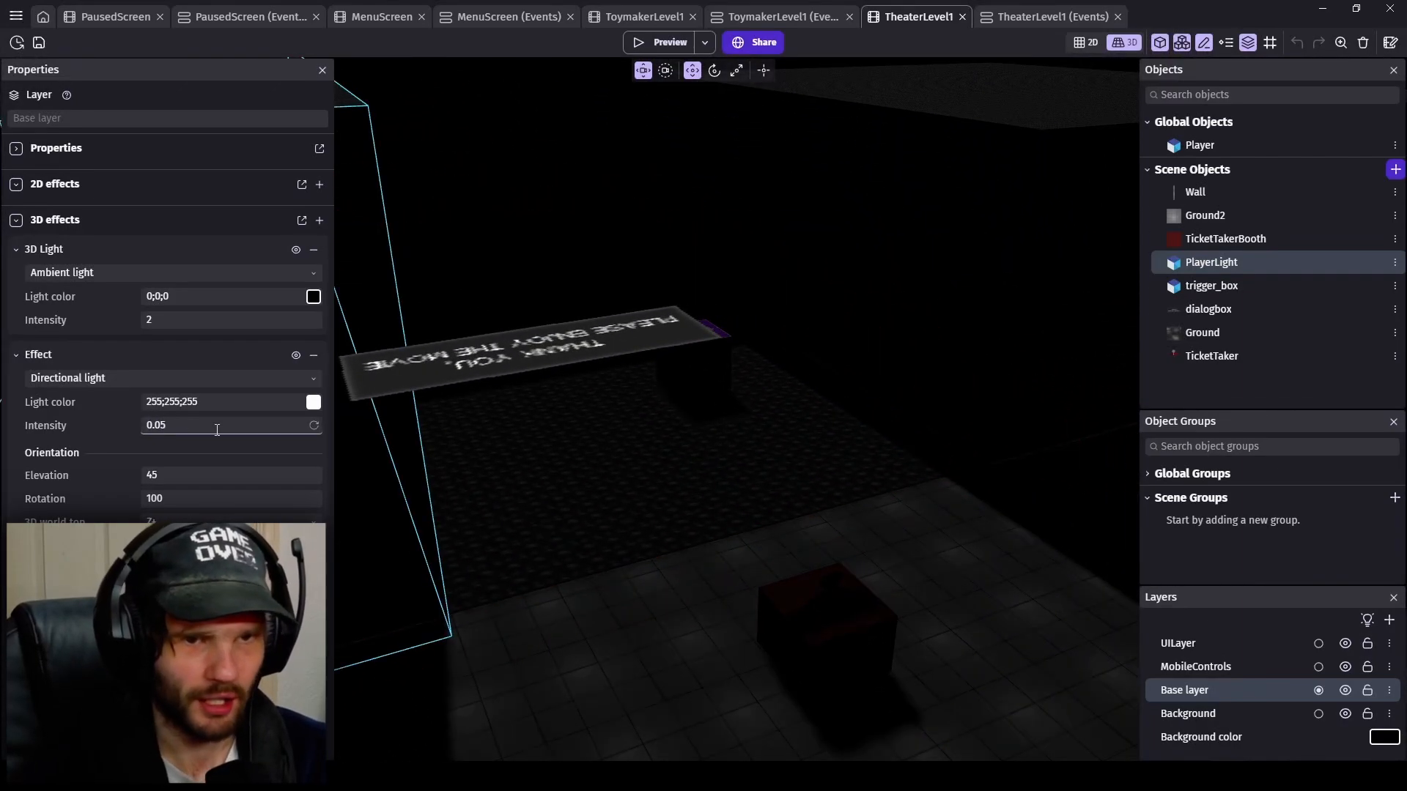
click(672, 41)
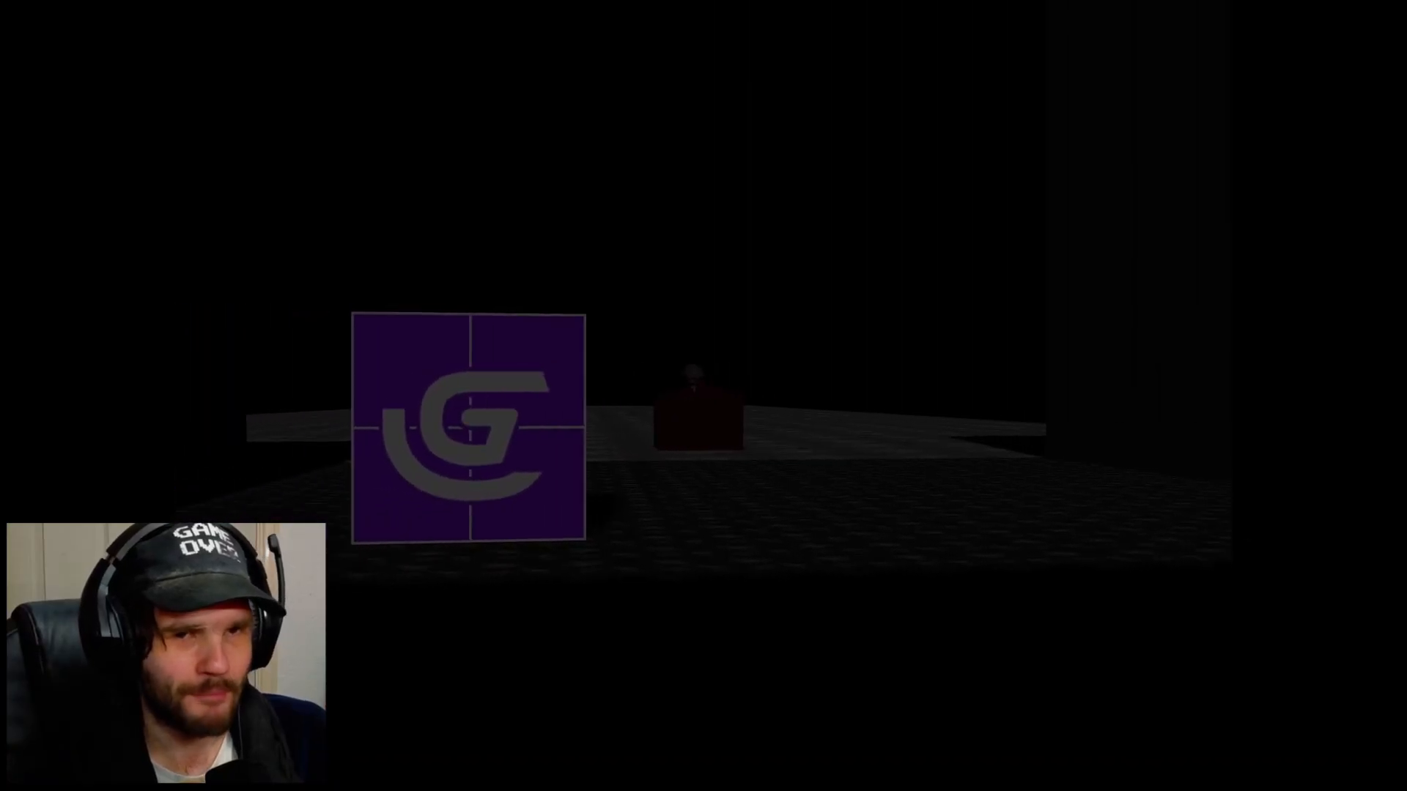
key(Escape)
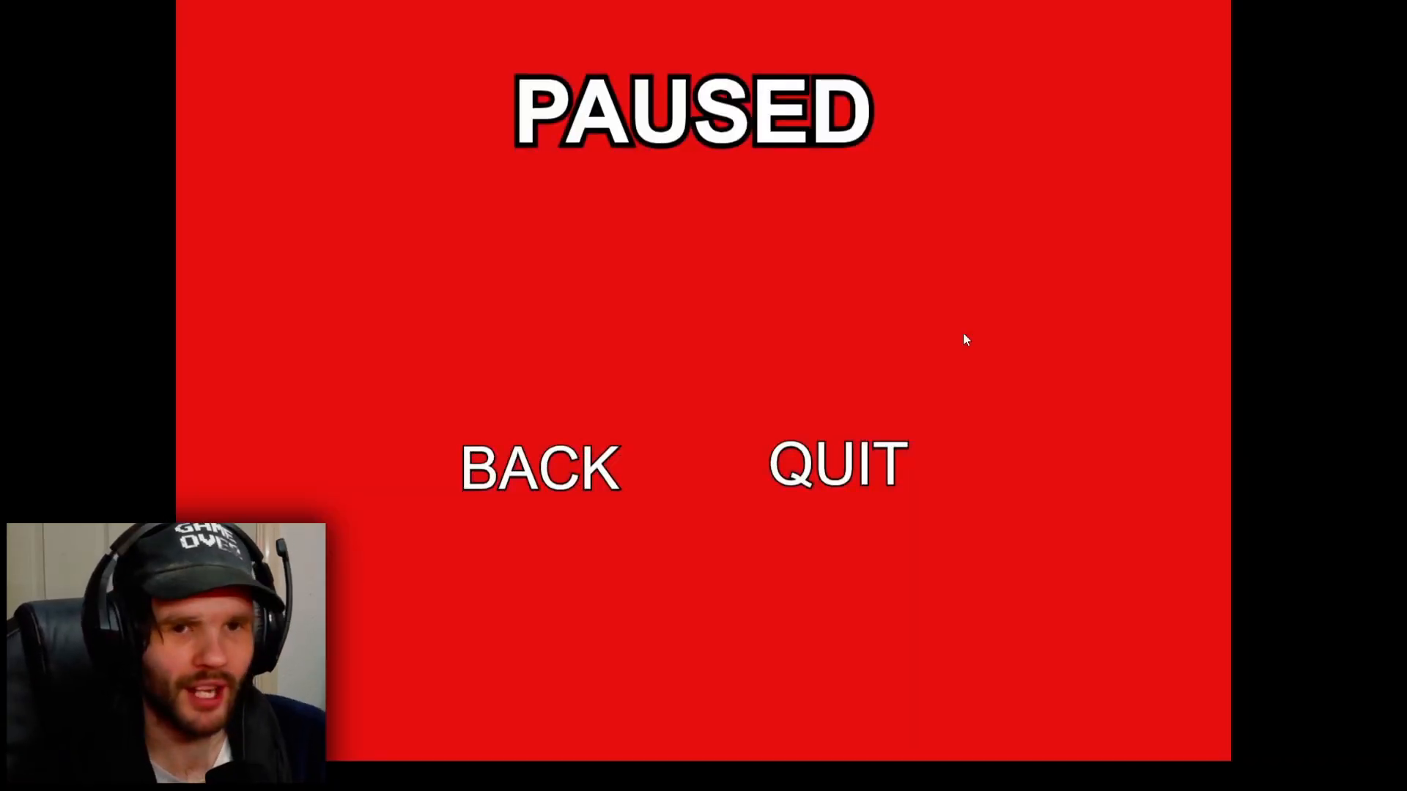
click(821, 466)
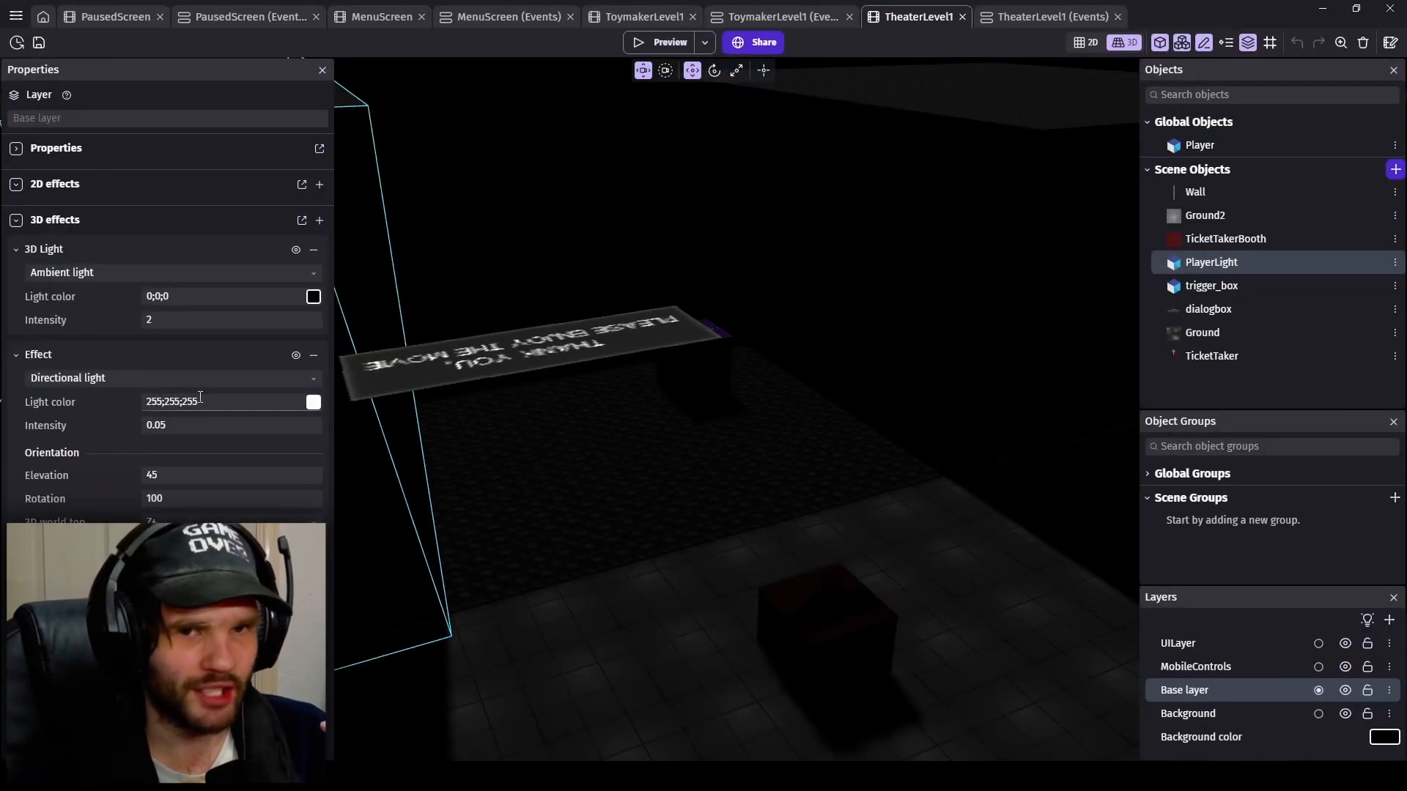
- Move the PlayerLight instance next to the trigger box, at about X 673 and Y 254
right_drag(687, 394, 850, 384)
right_drag(546, 374, 459, 354)
drag(438, 338, 893, 410)
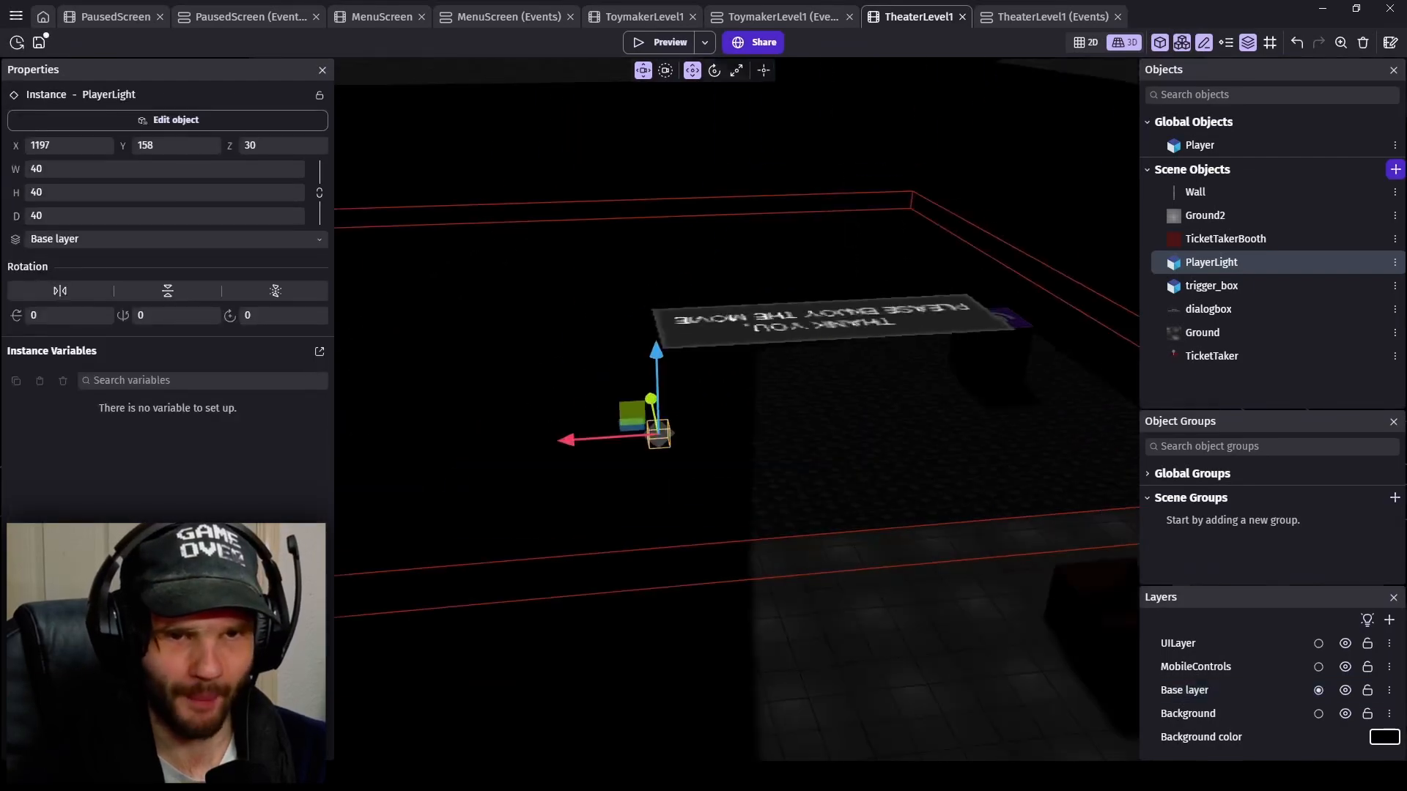
drag(482, 445, 800, 444)
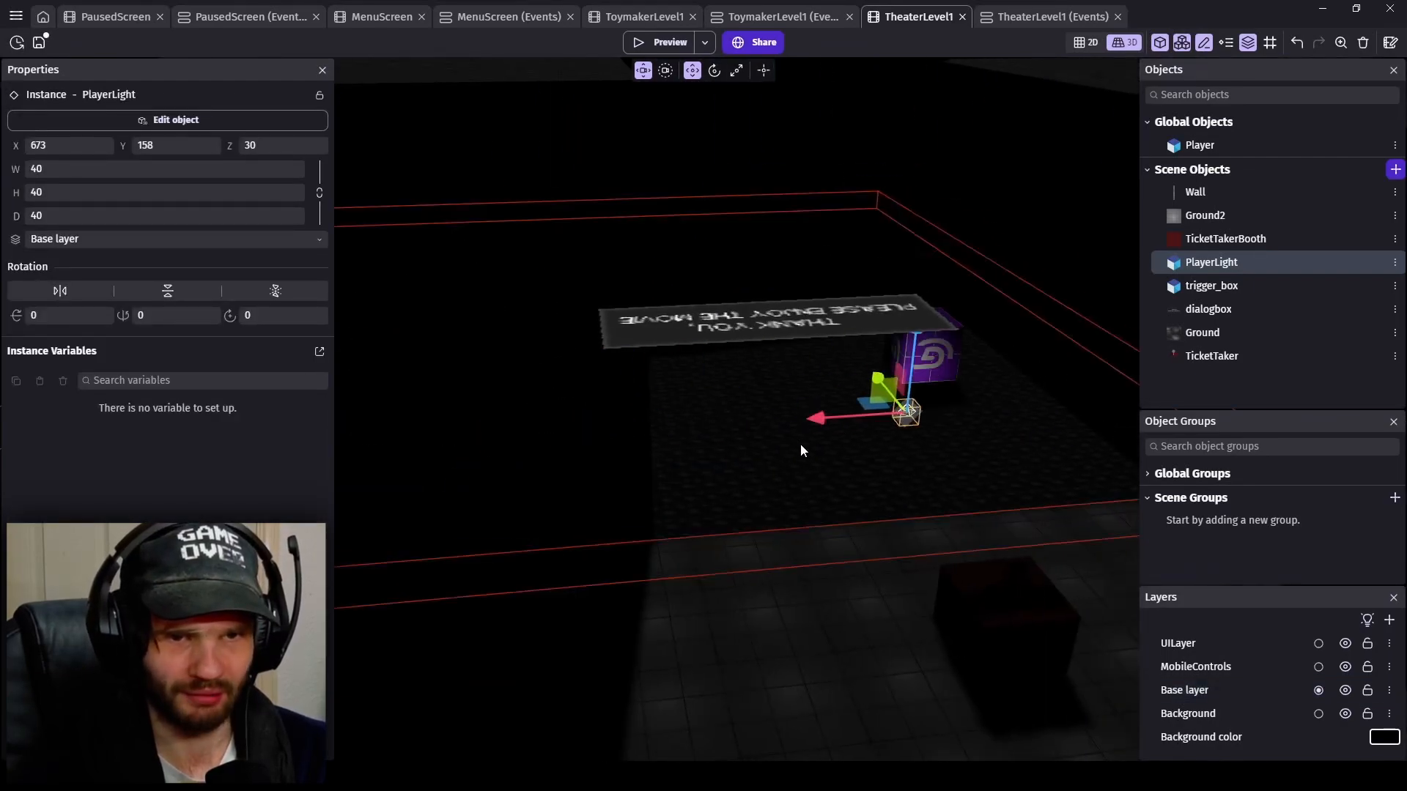
right_drag(800, 444, 834, 441)
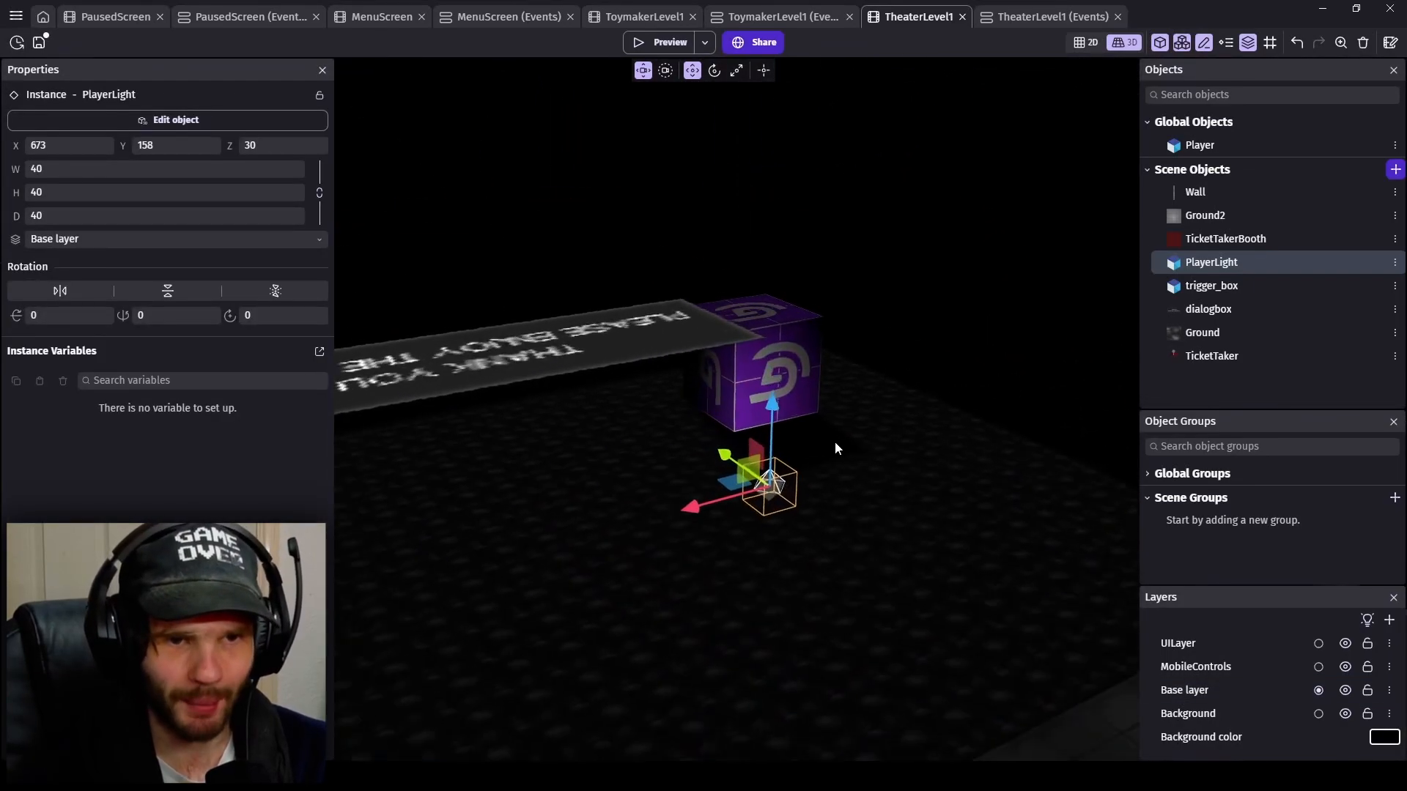
drag(726, 455, 661, 417)
- Preview the level, walk back and forth near the trigger box to check how the PlayerLight illuminates it, and quit
click(665, 49)
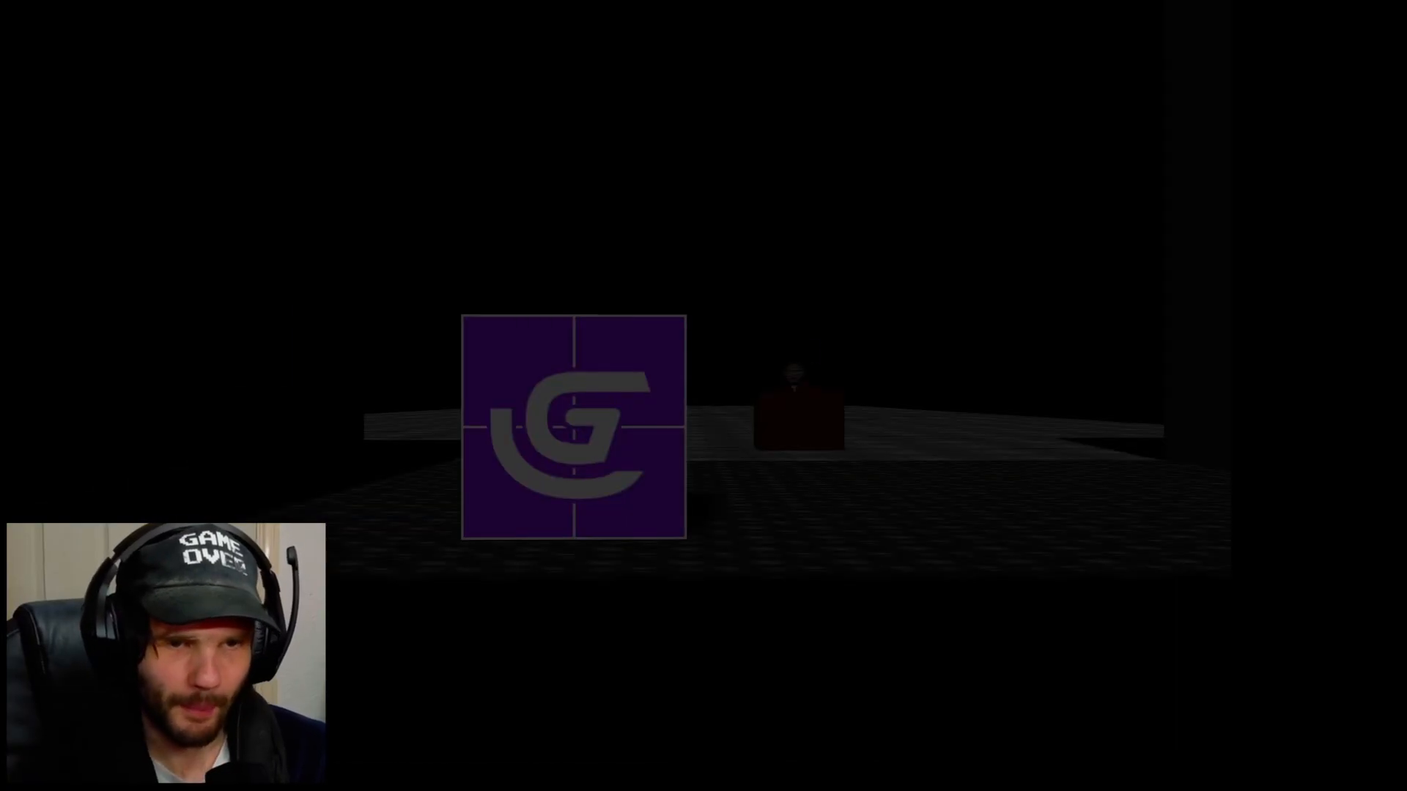
key(w)
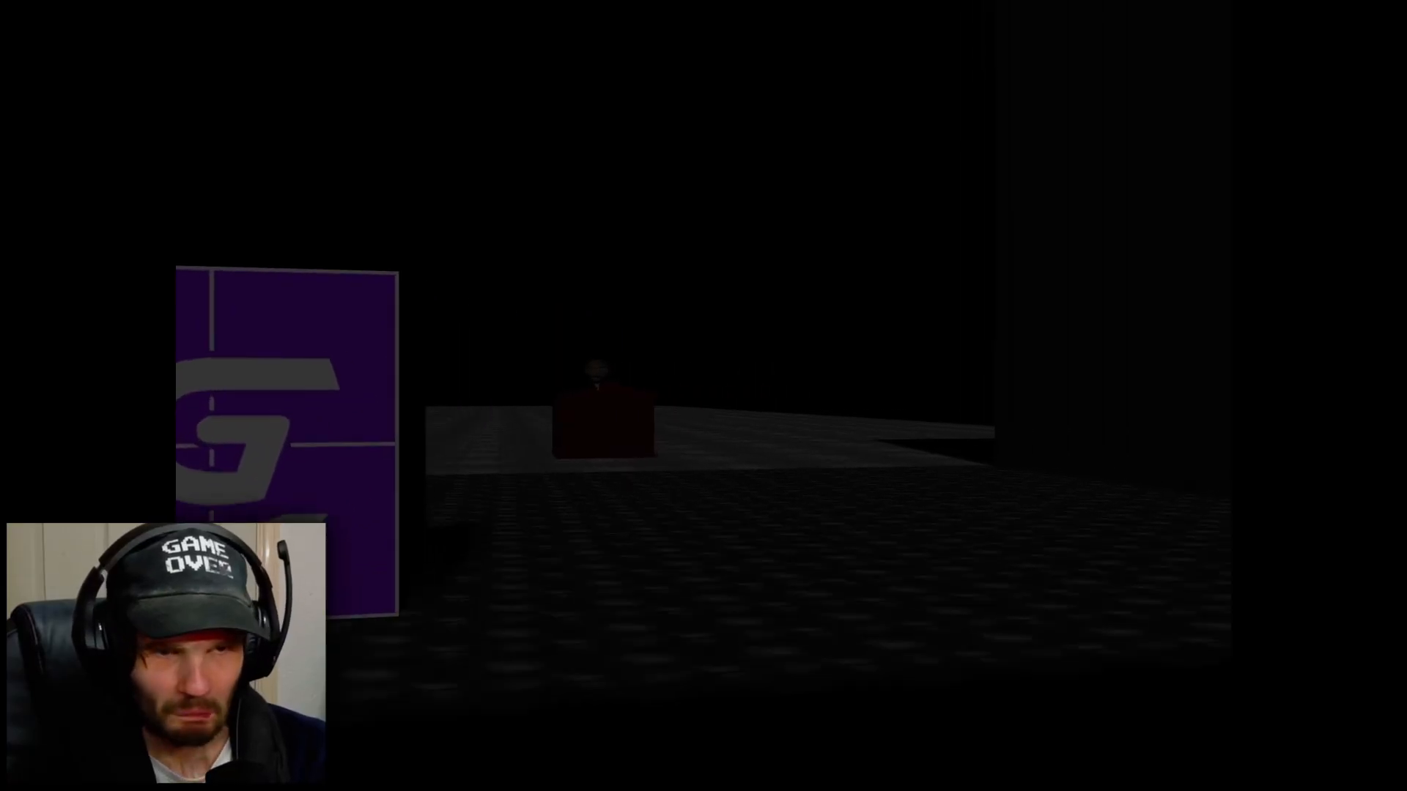
key(w)
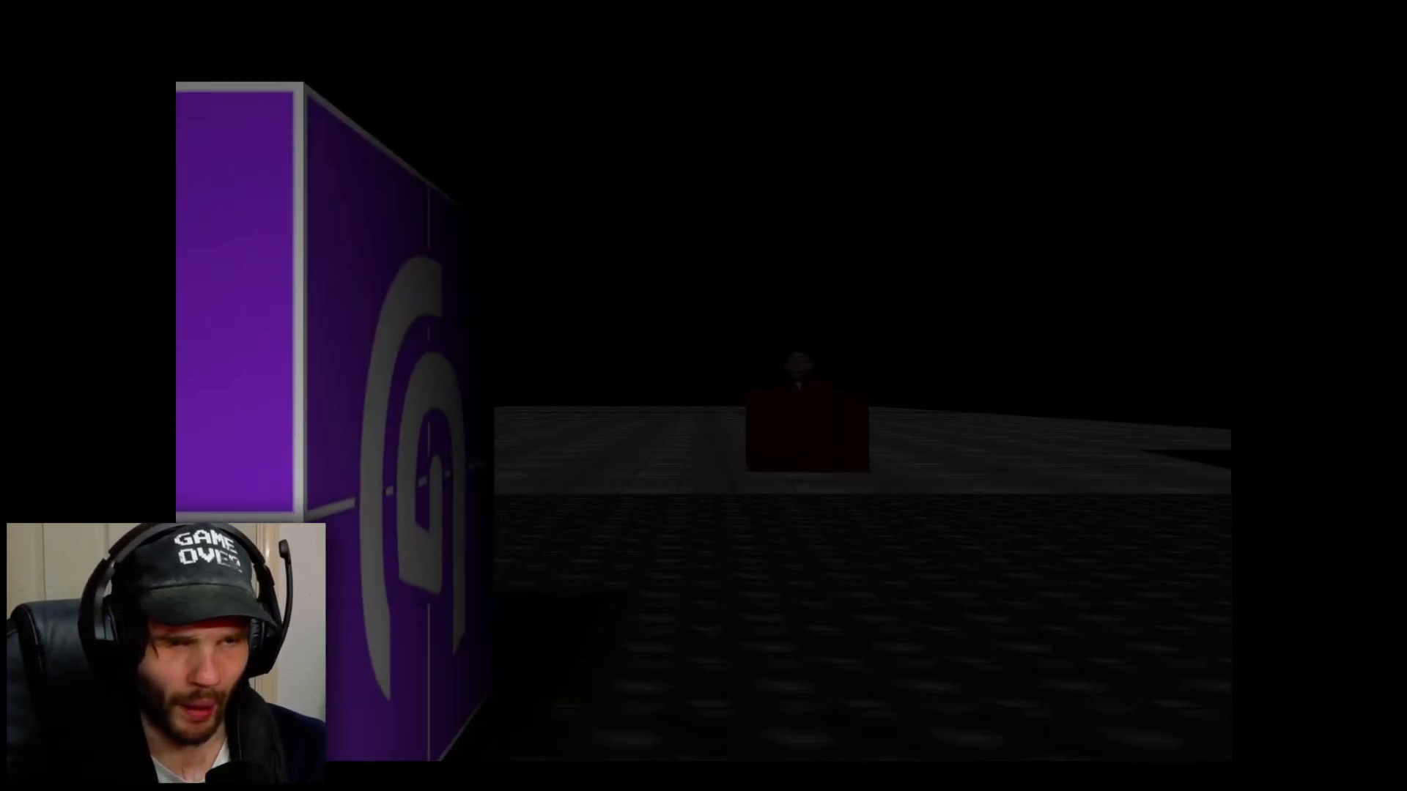
key(s)
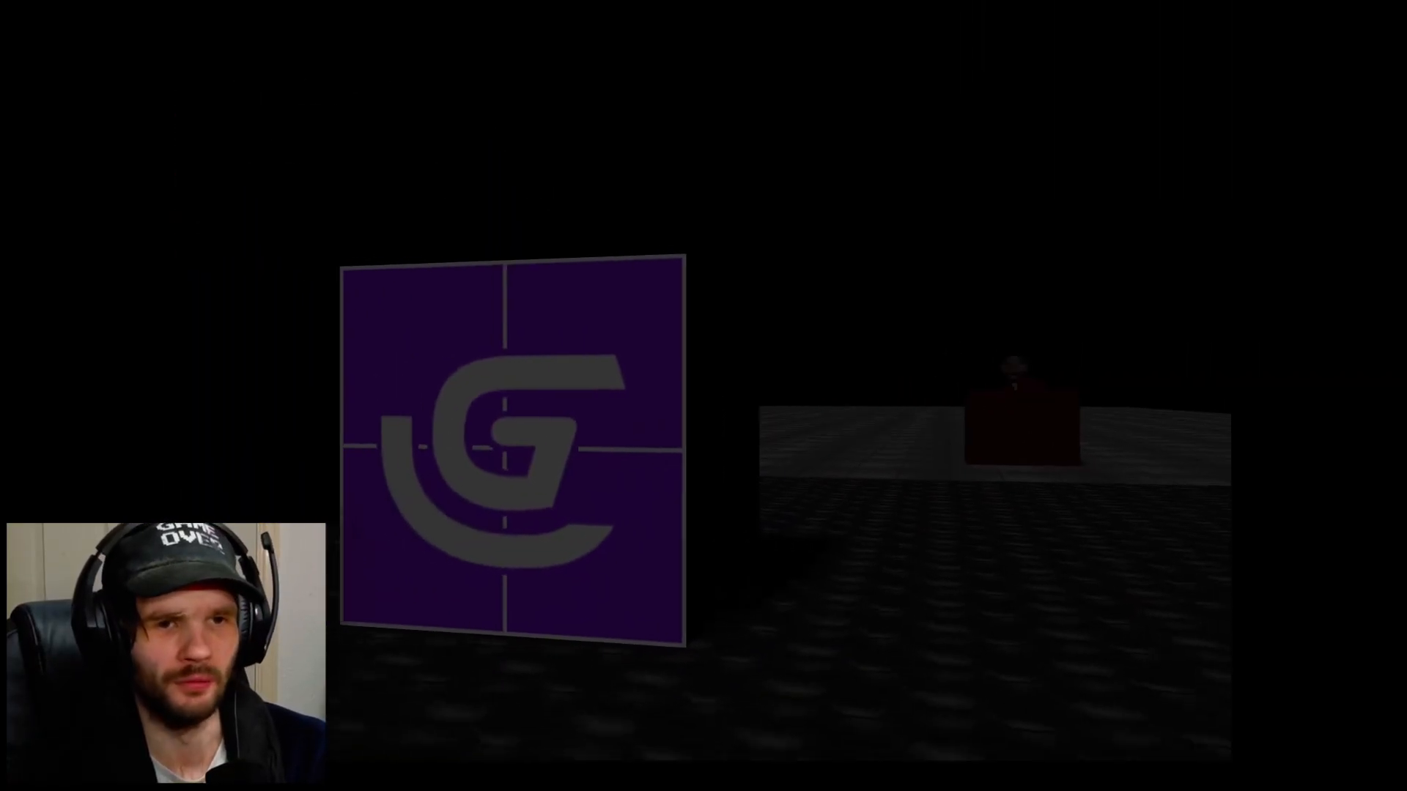
key(w)
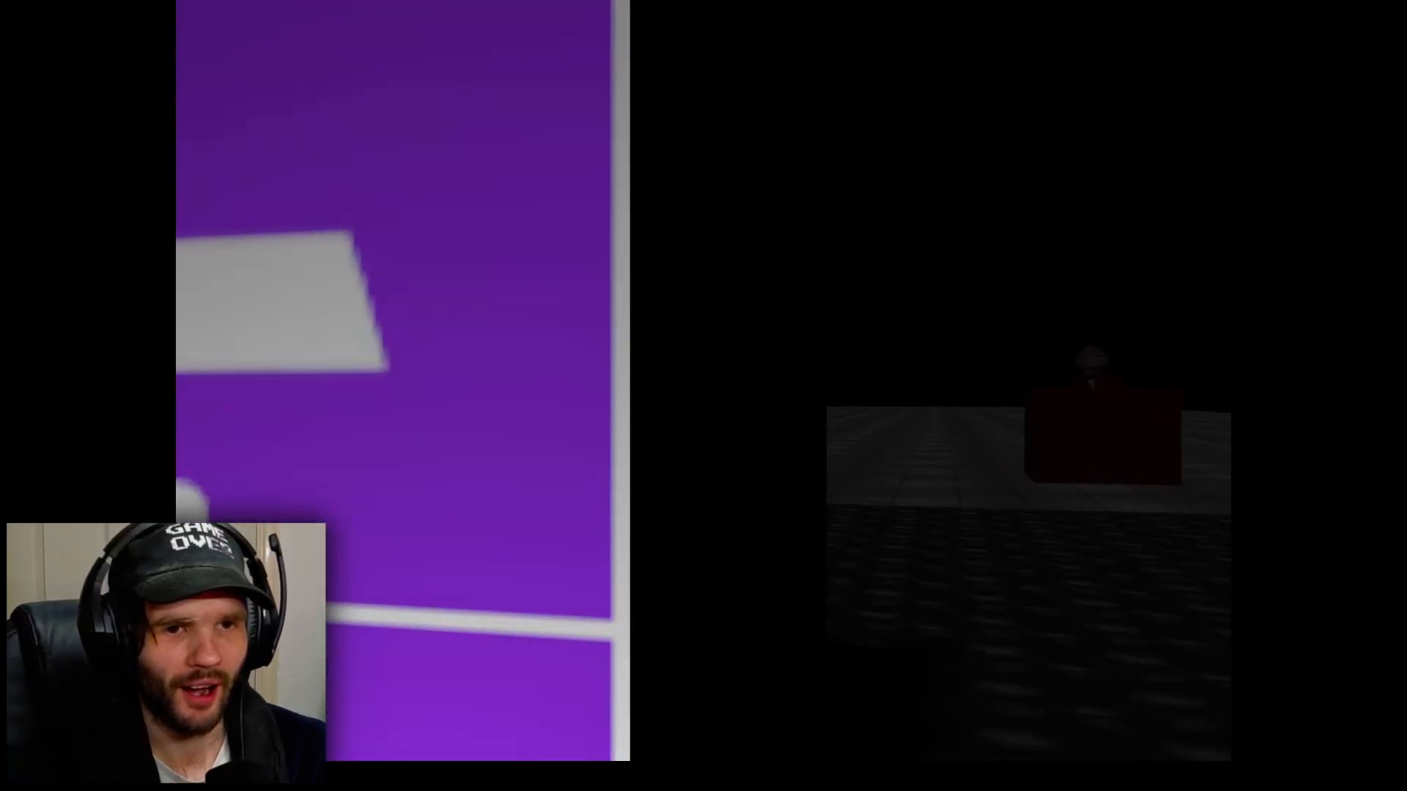
key(s)
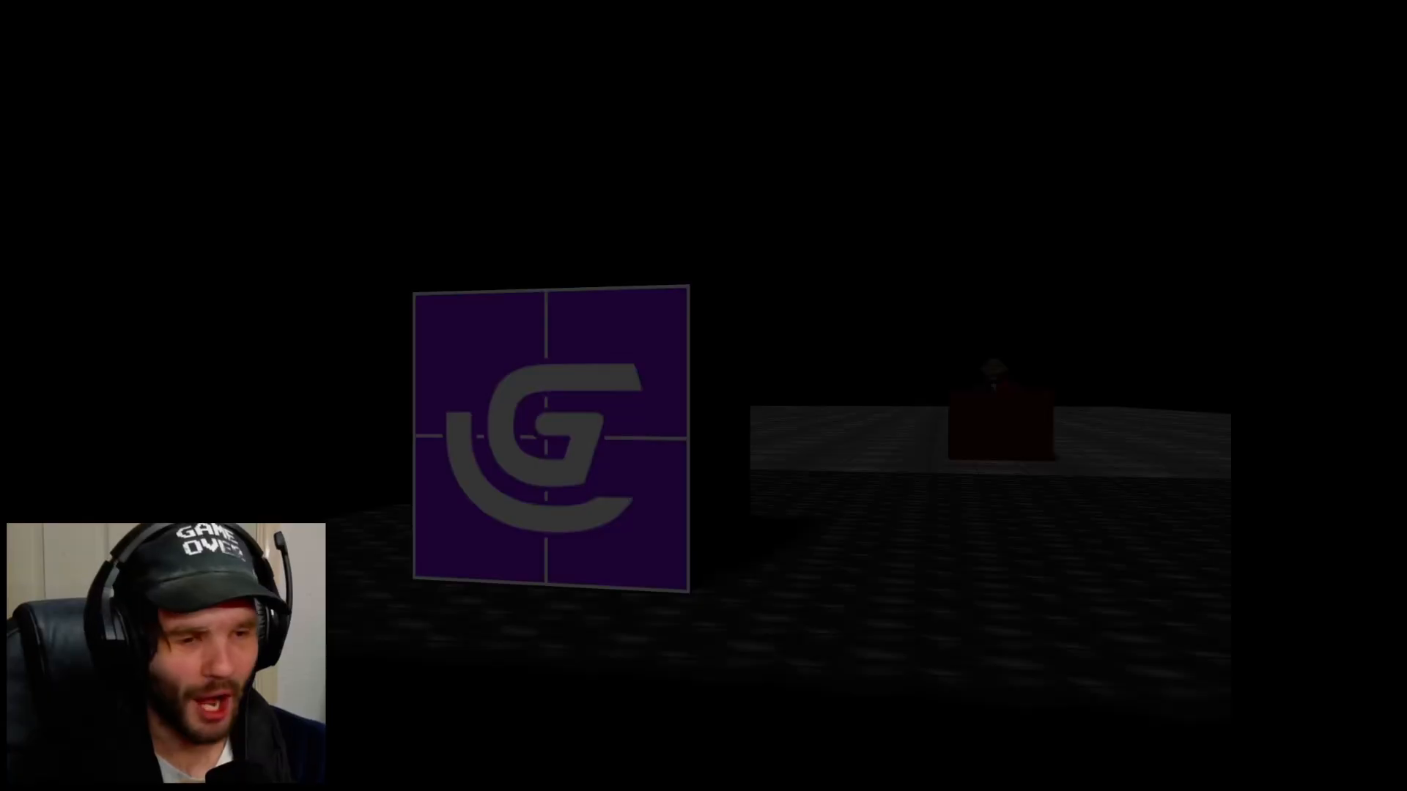
key(Escape)
click(806, 470)
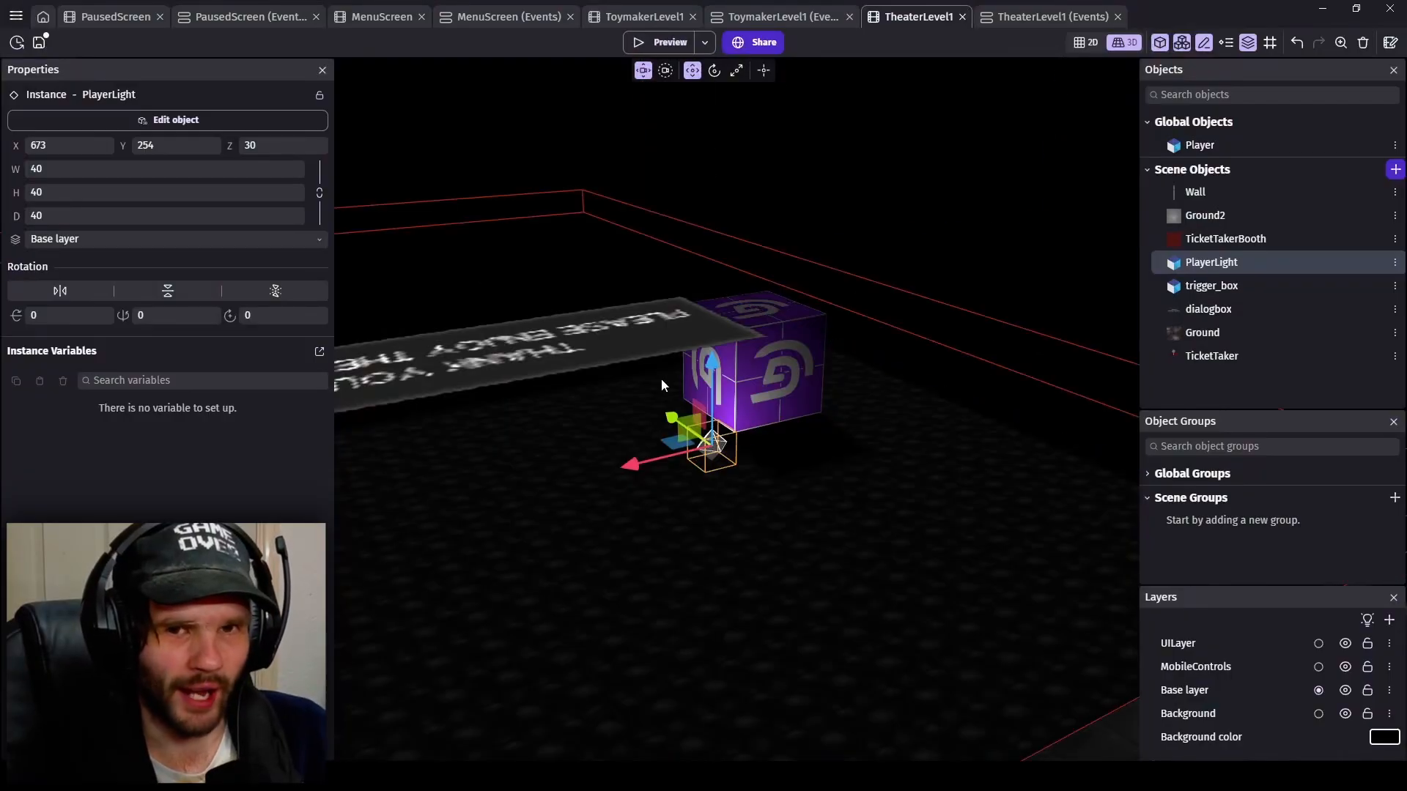
- Set the Base layer's directional light intensity to 0.01 and check the darkness in a preview
click(1220, 689)
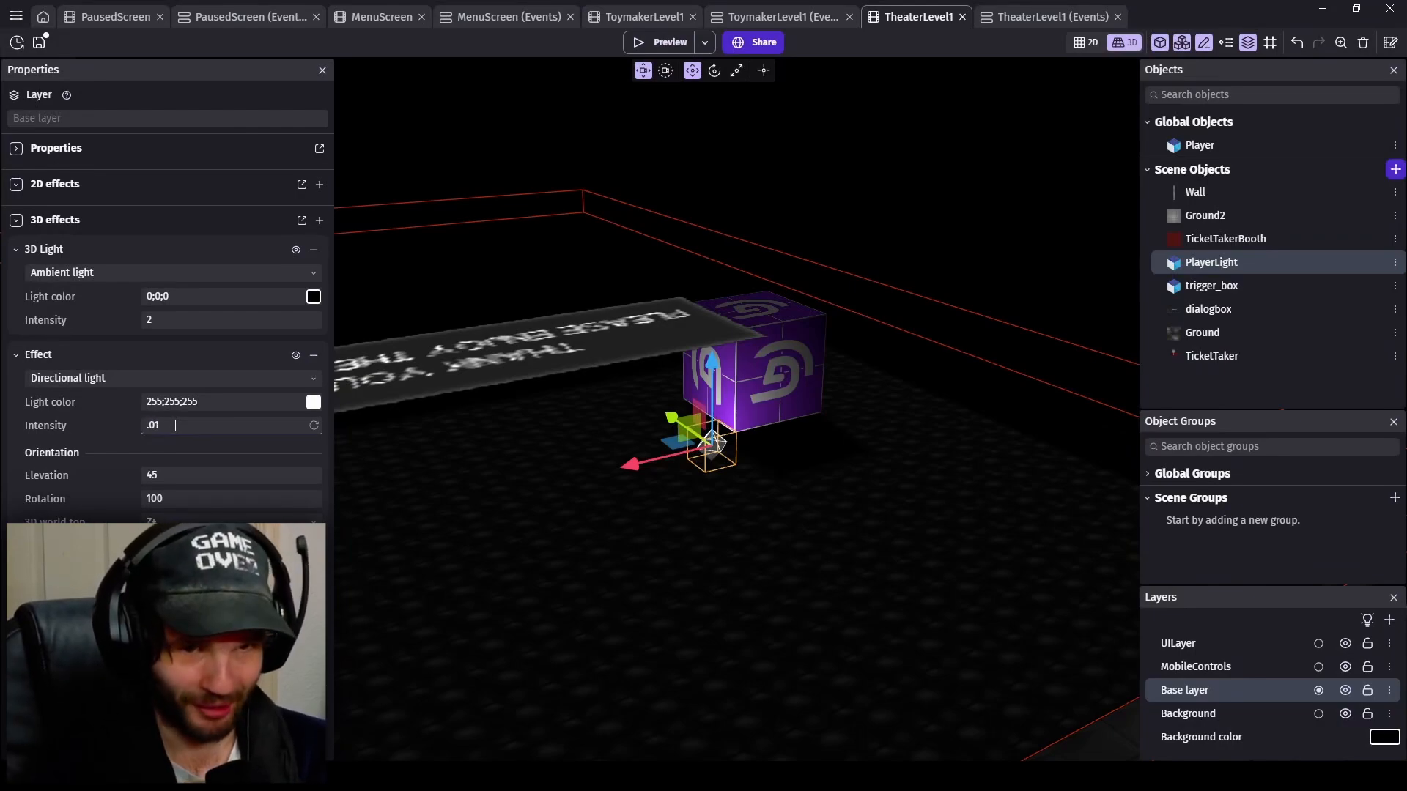
click(665, 43)
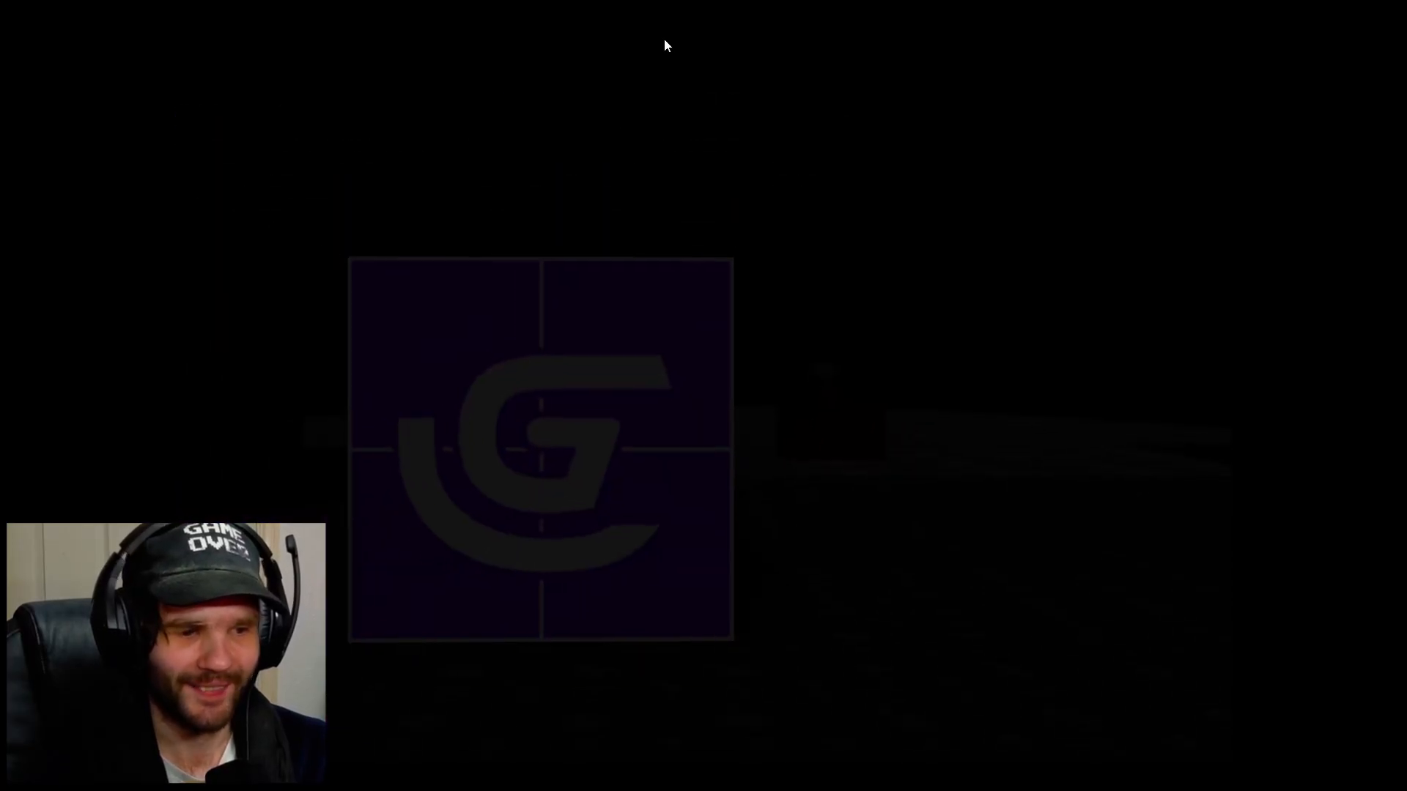
key(Escape)
click(848, 466)
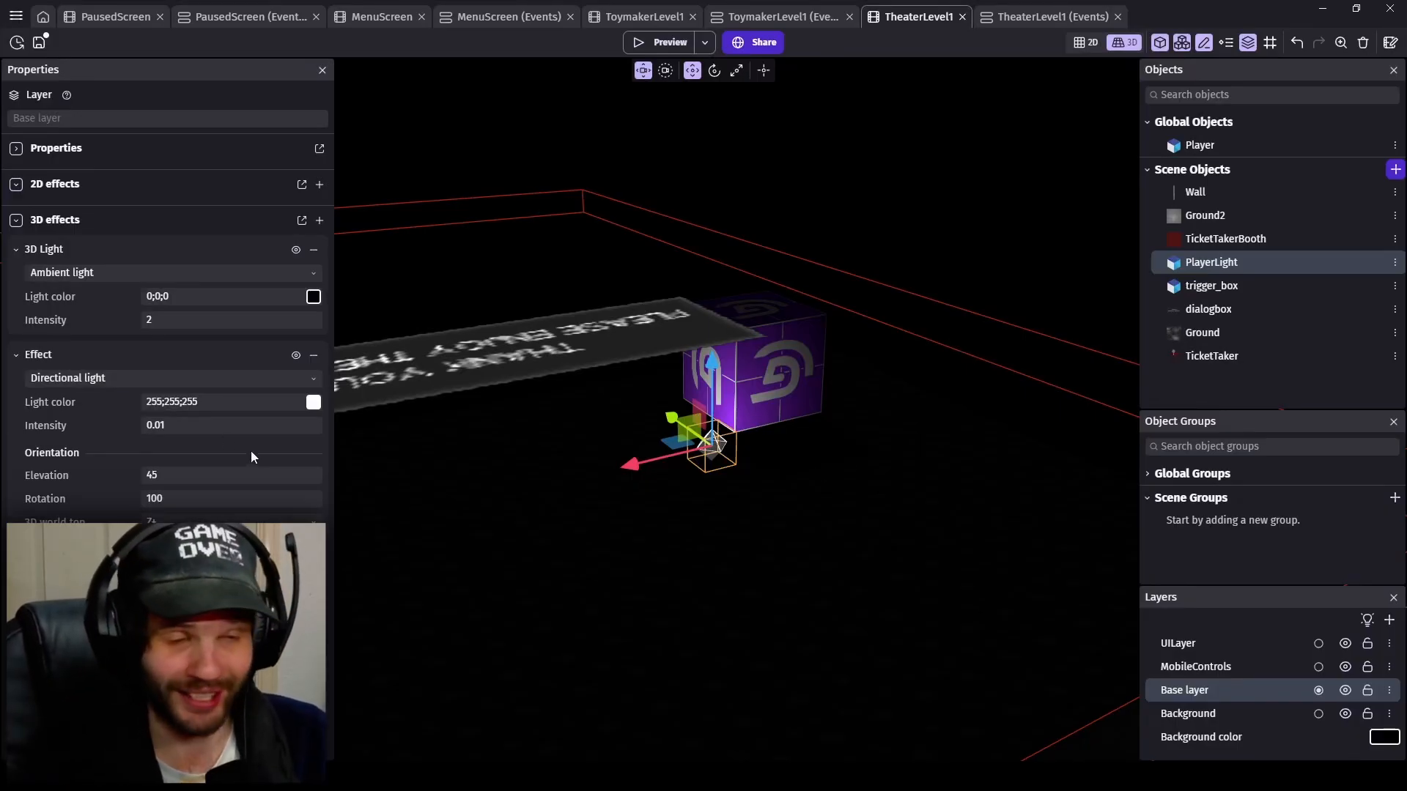
- Set the PlayerLight's range to 500 and its intensity to 1
click(1228, 265)
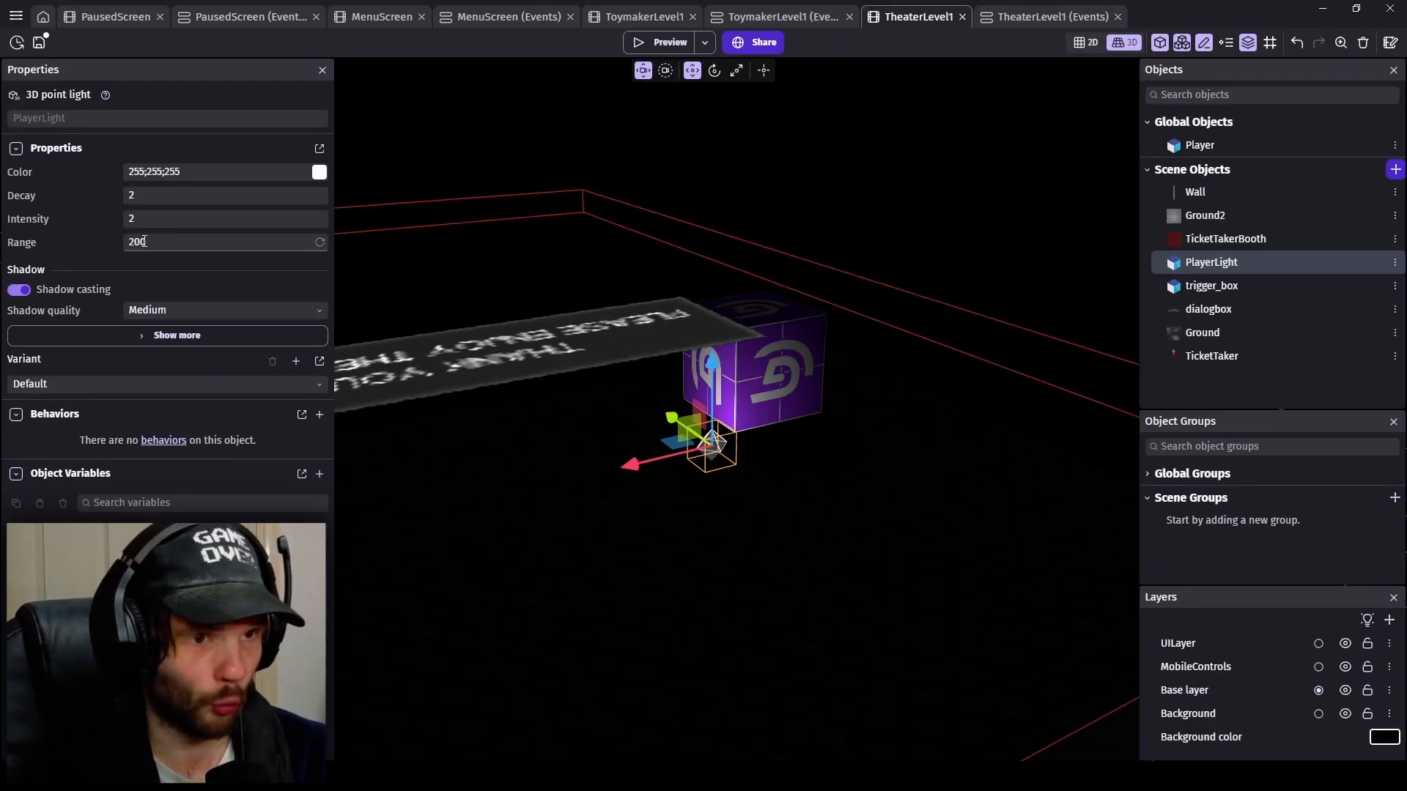
text(1)
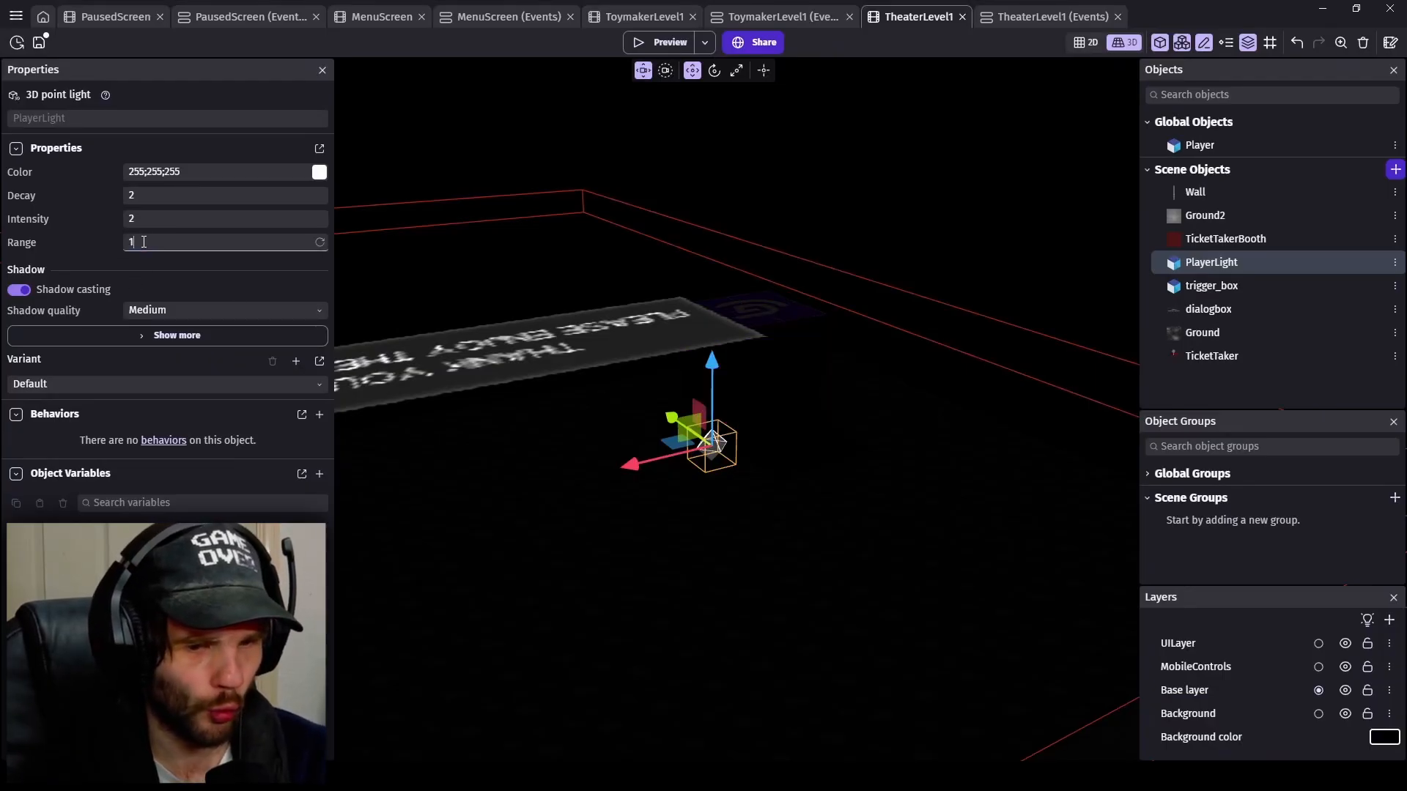
text(000)
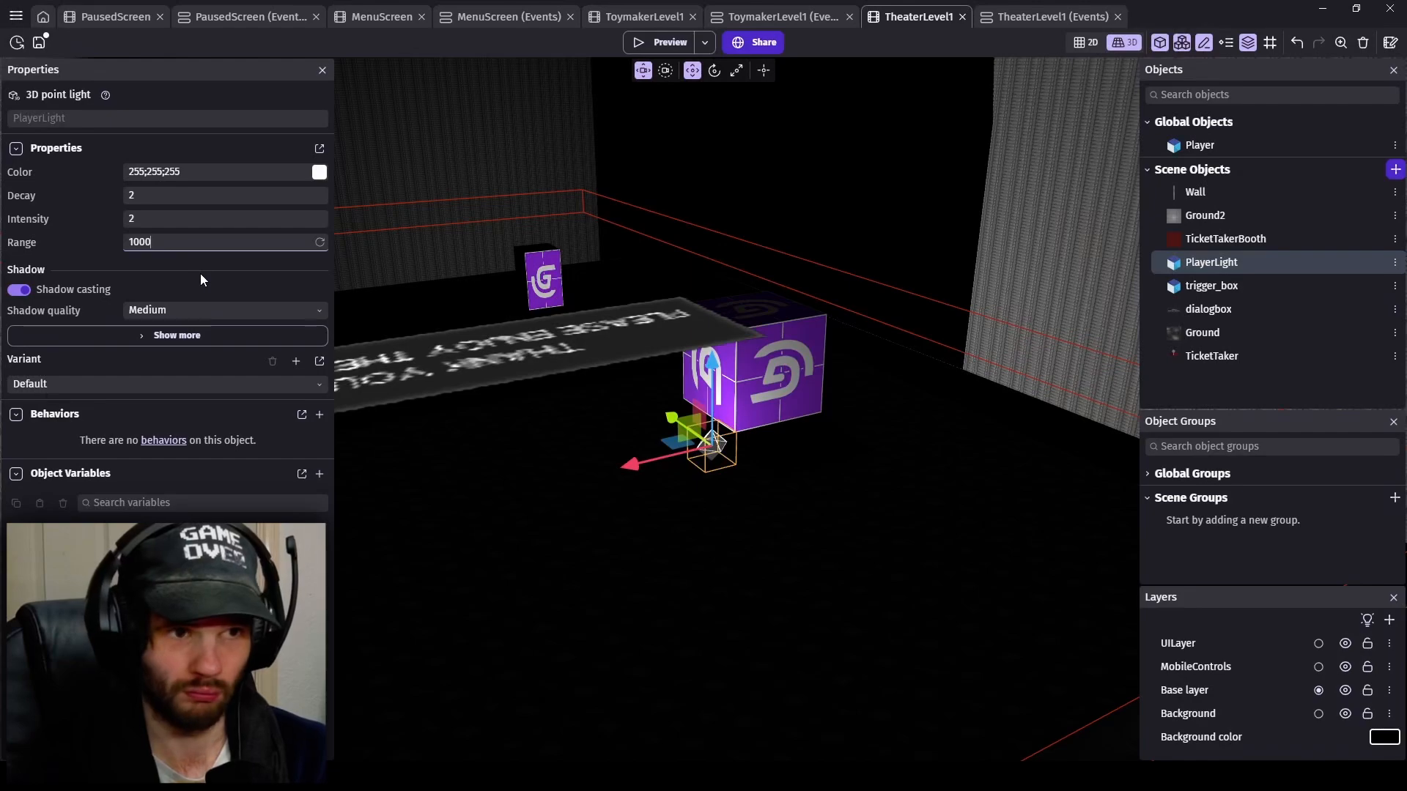
double_click(147, 241)
text(500)
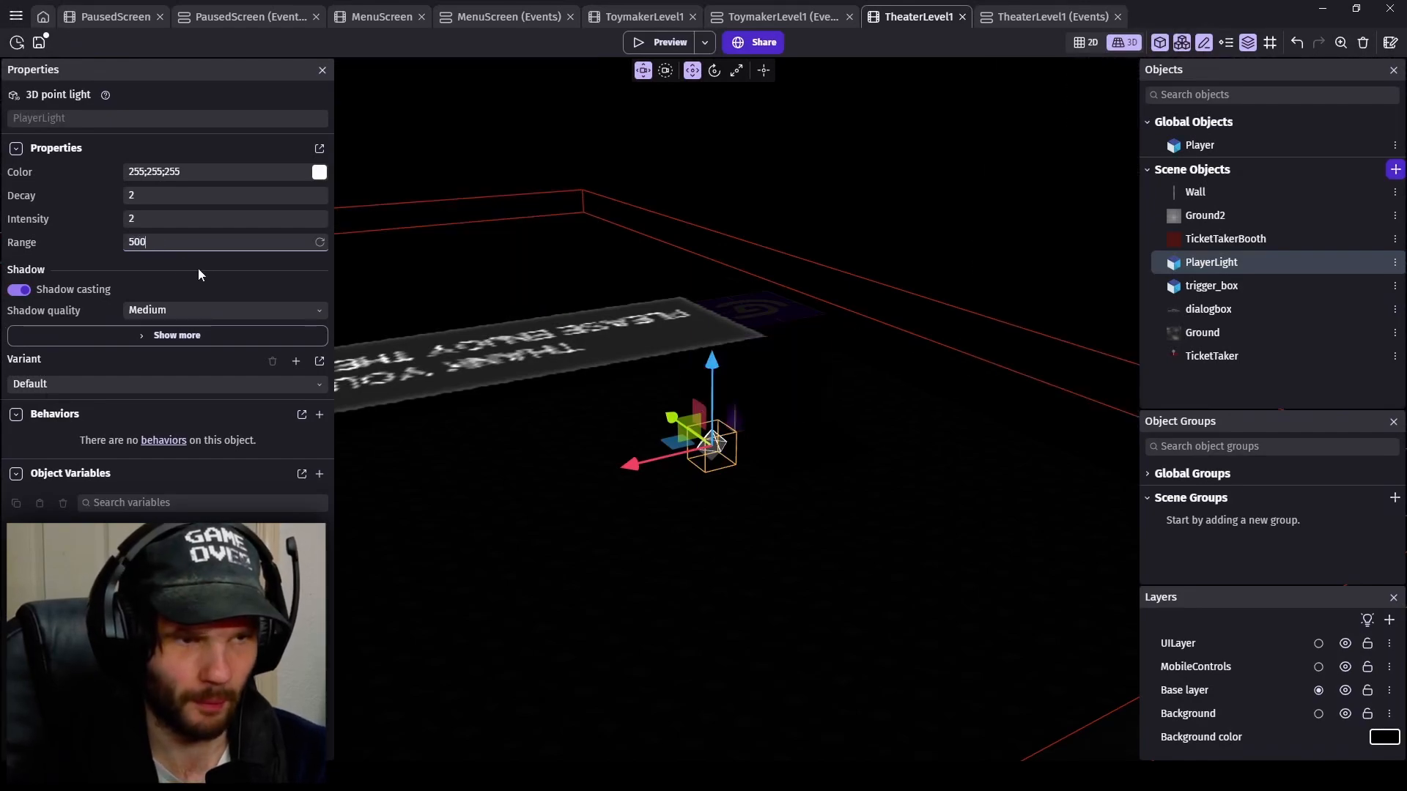
click(146, 223)
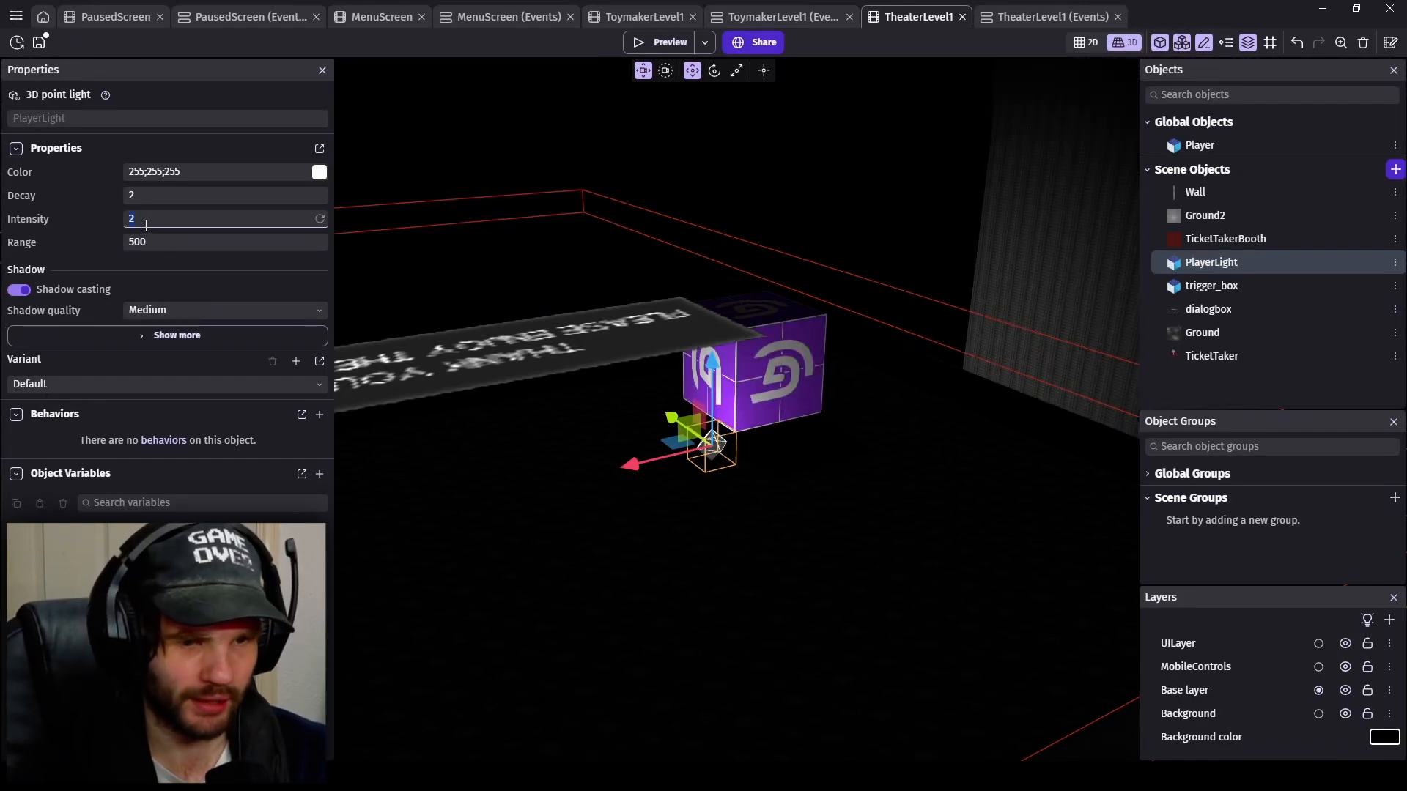
text(1)
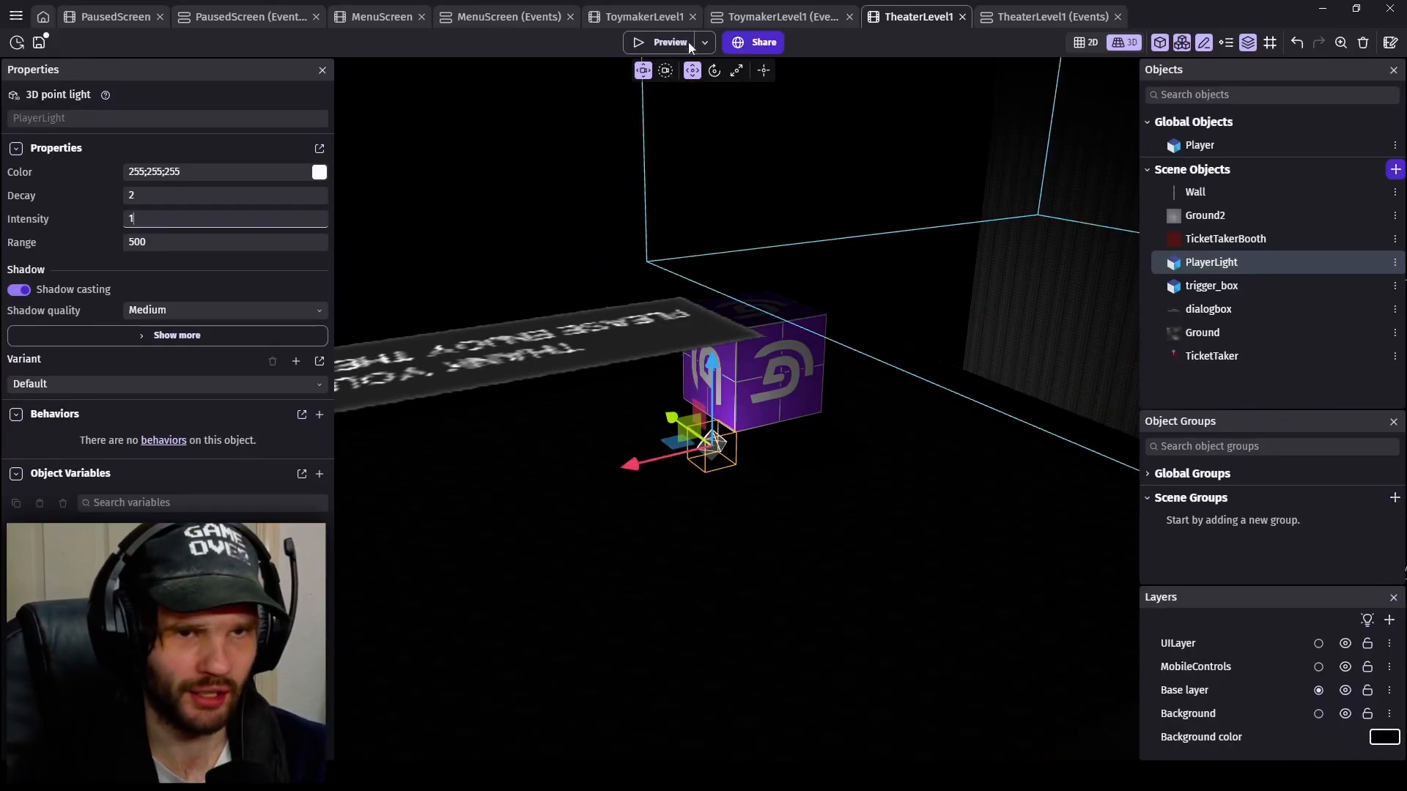
- Test the adjusted PlayerLight in a preview, quit it and save the project
click(661, 45)
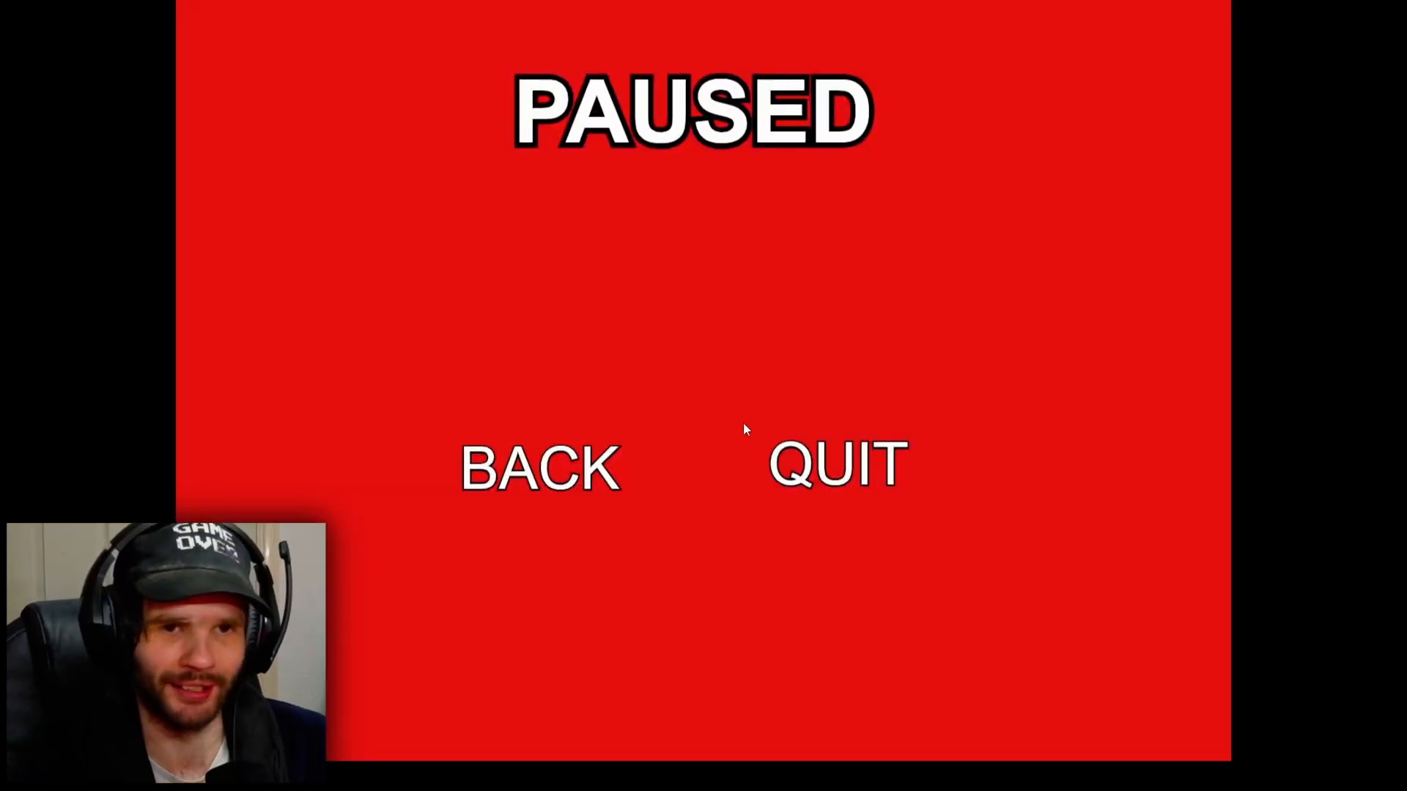
click(833, 451)
click(833, 451)
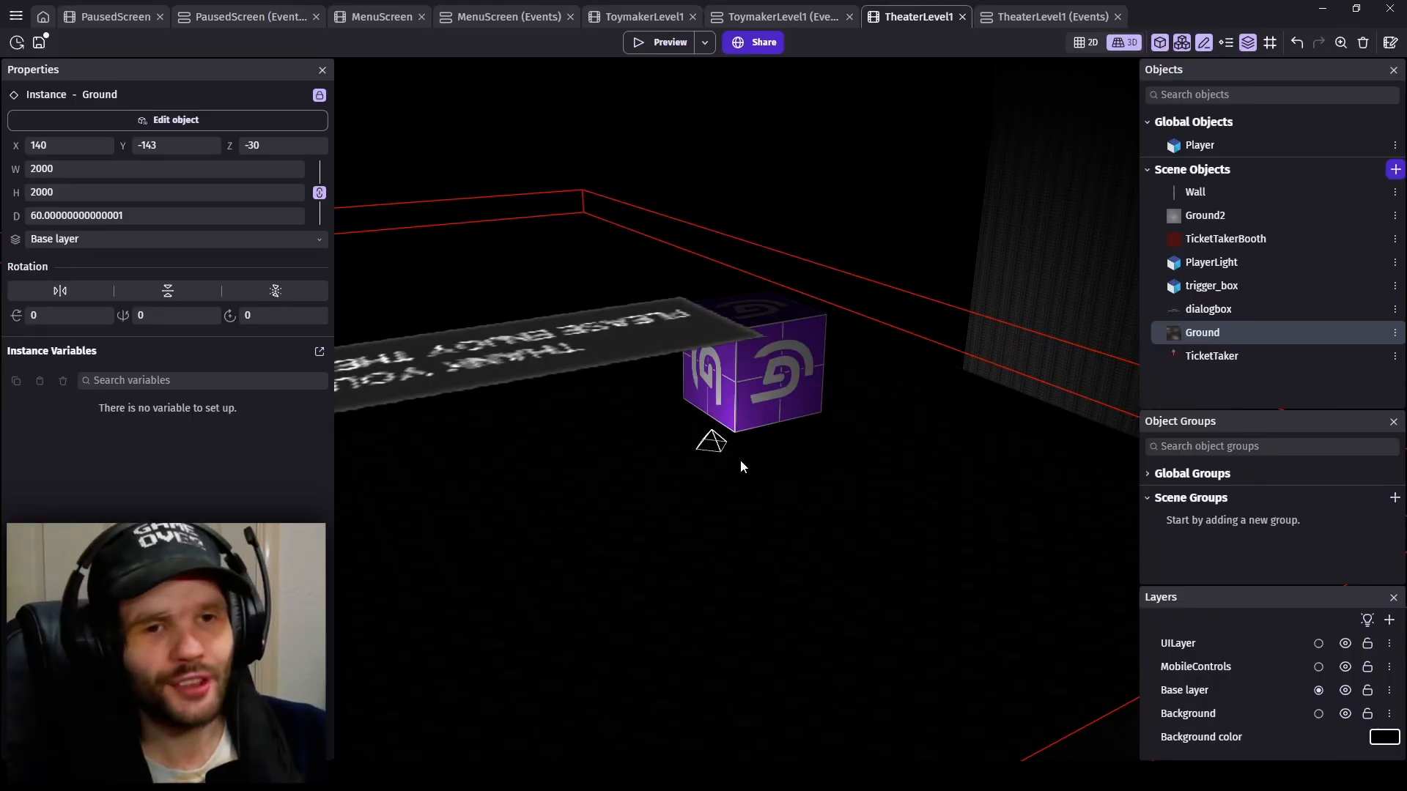
key(ctrl+s)
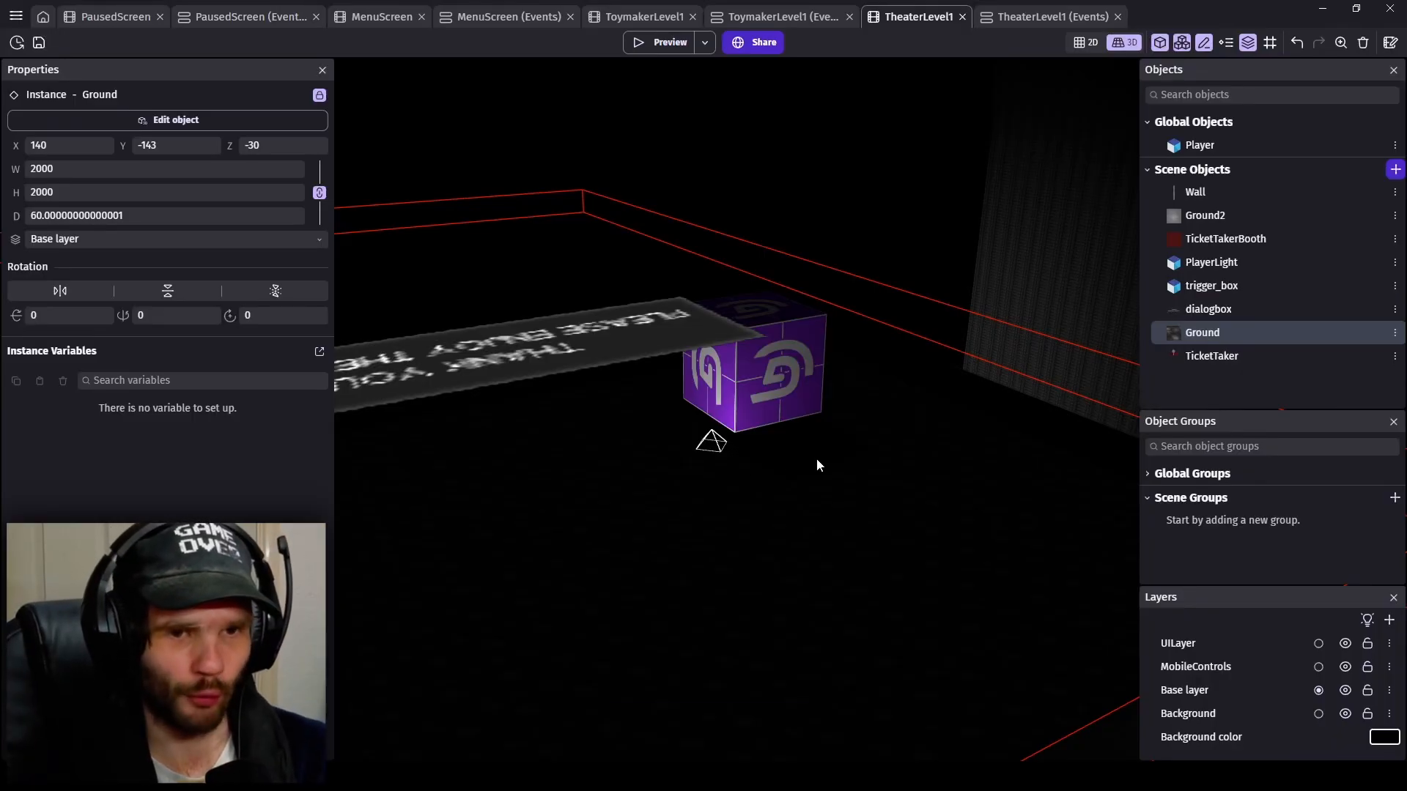
- Check the TheaterLevel1 events that position the PlayerLight at the player and return to the scene
right_drag(789, 459, 930, 452)
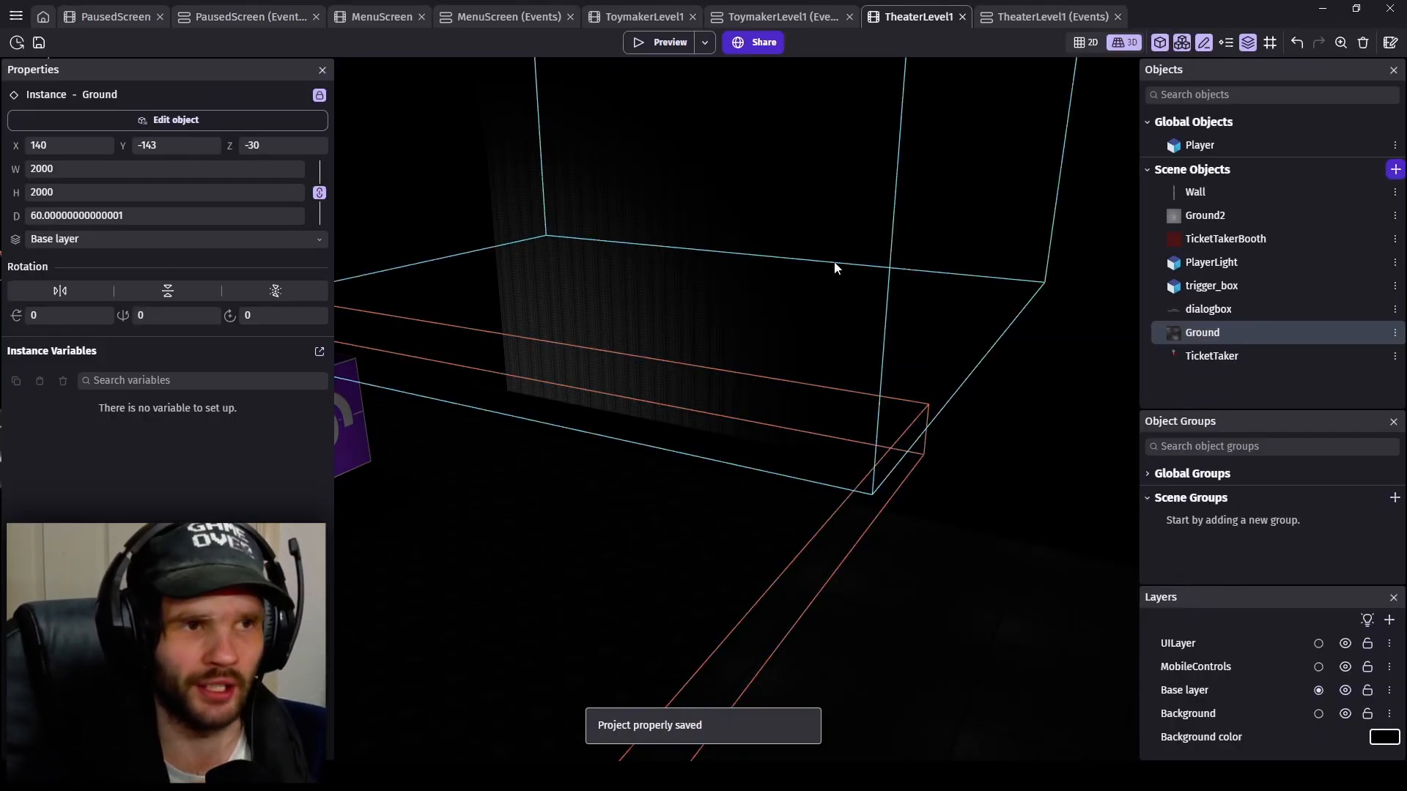
click(1037, 20)
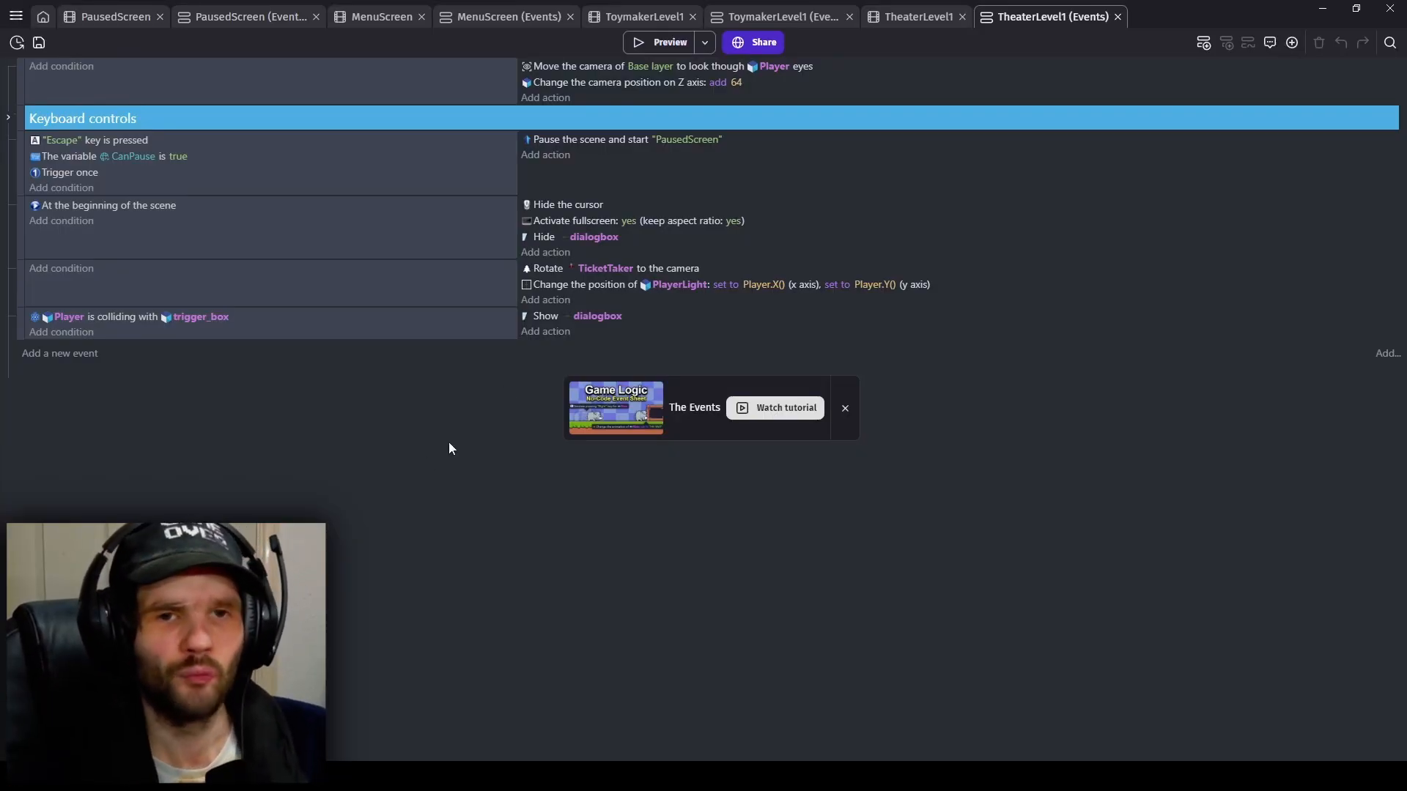
click(908, 15)
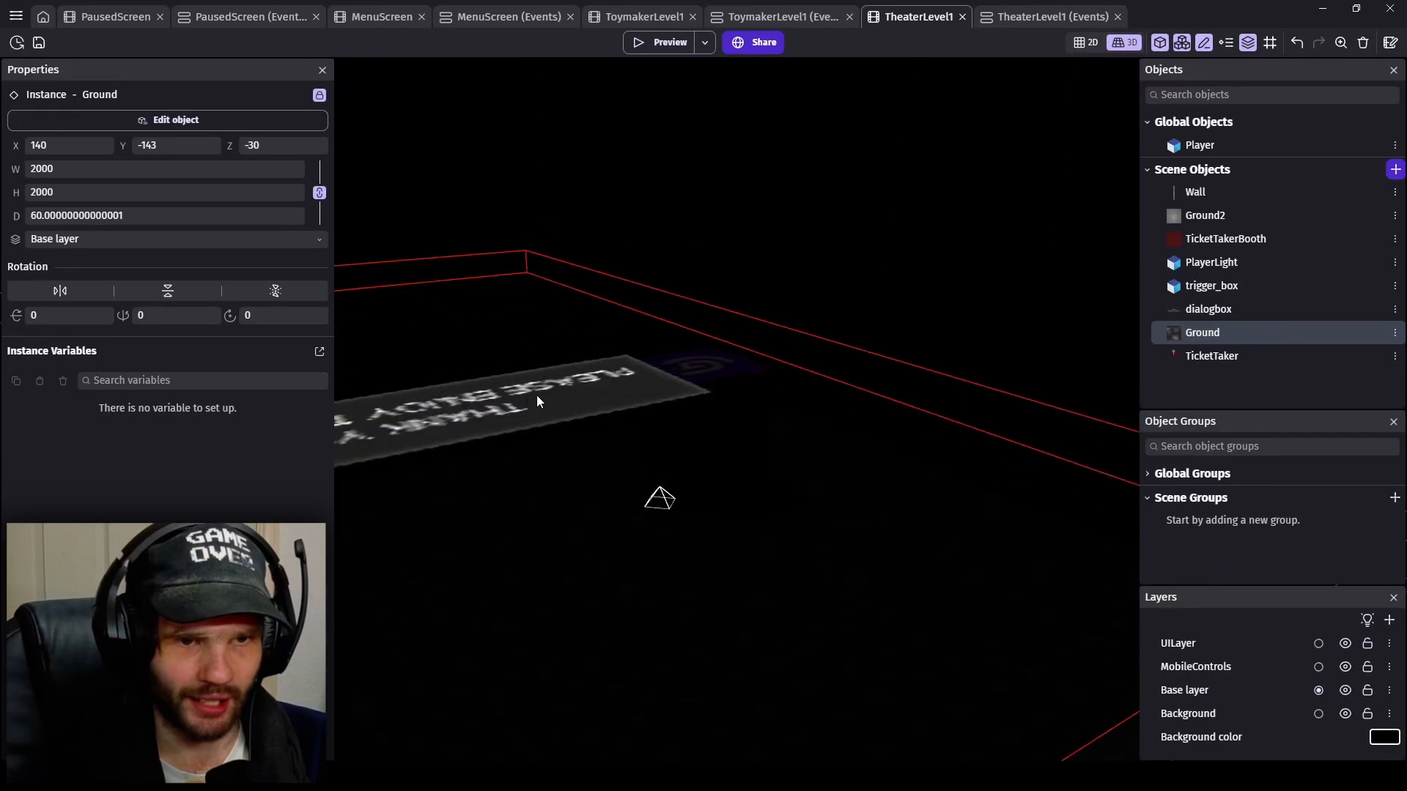
- Select the trigger_box instance, then preview the level again and quit the preview
click(837, 406)
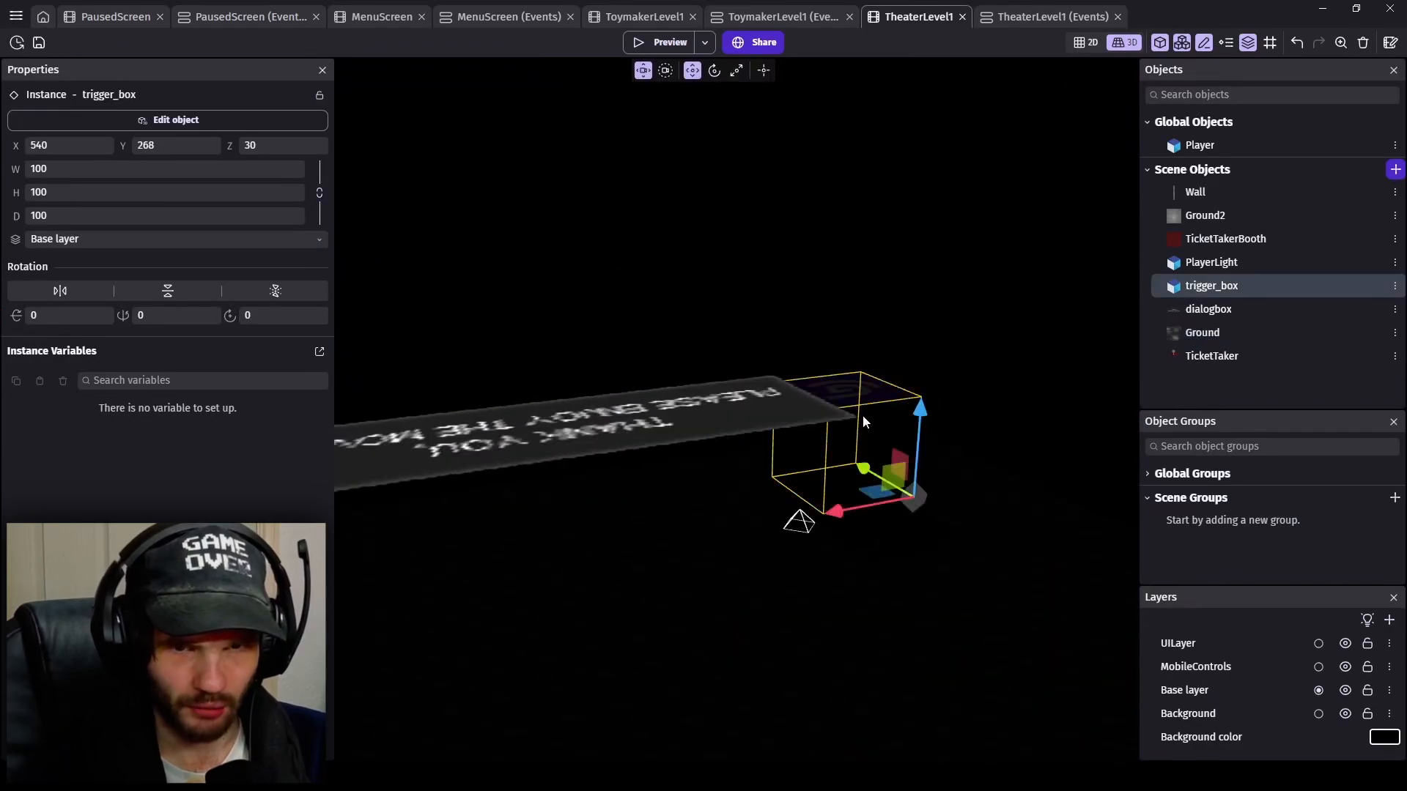
right_drag(864, 415, 868, 381)
key(s)
click(658, 42)
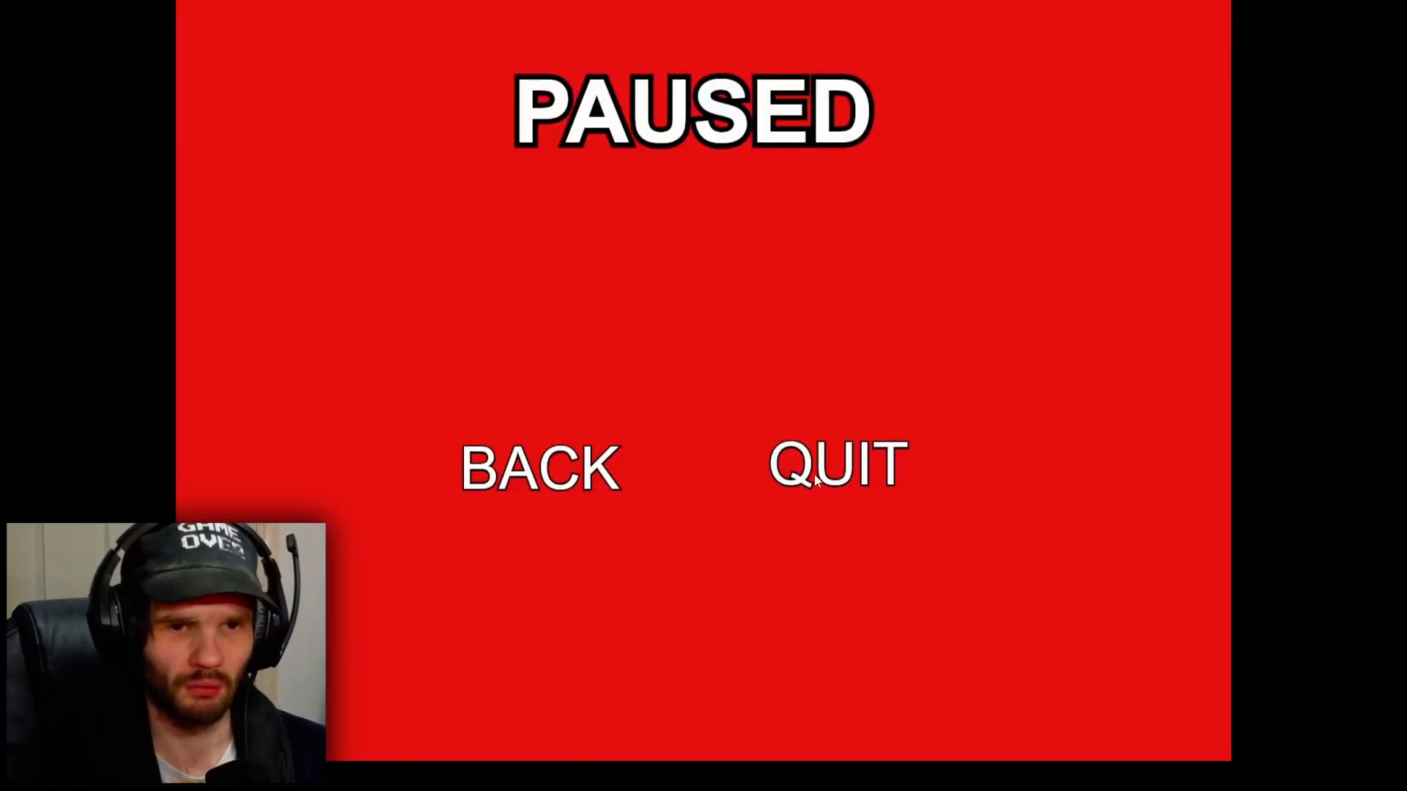
click(814, 474)
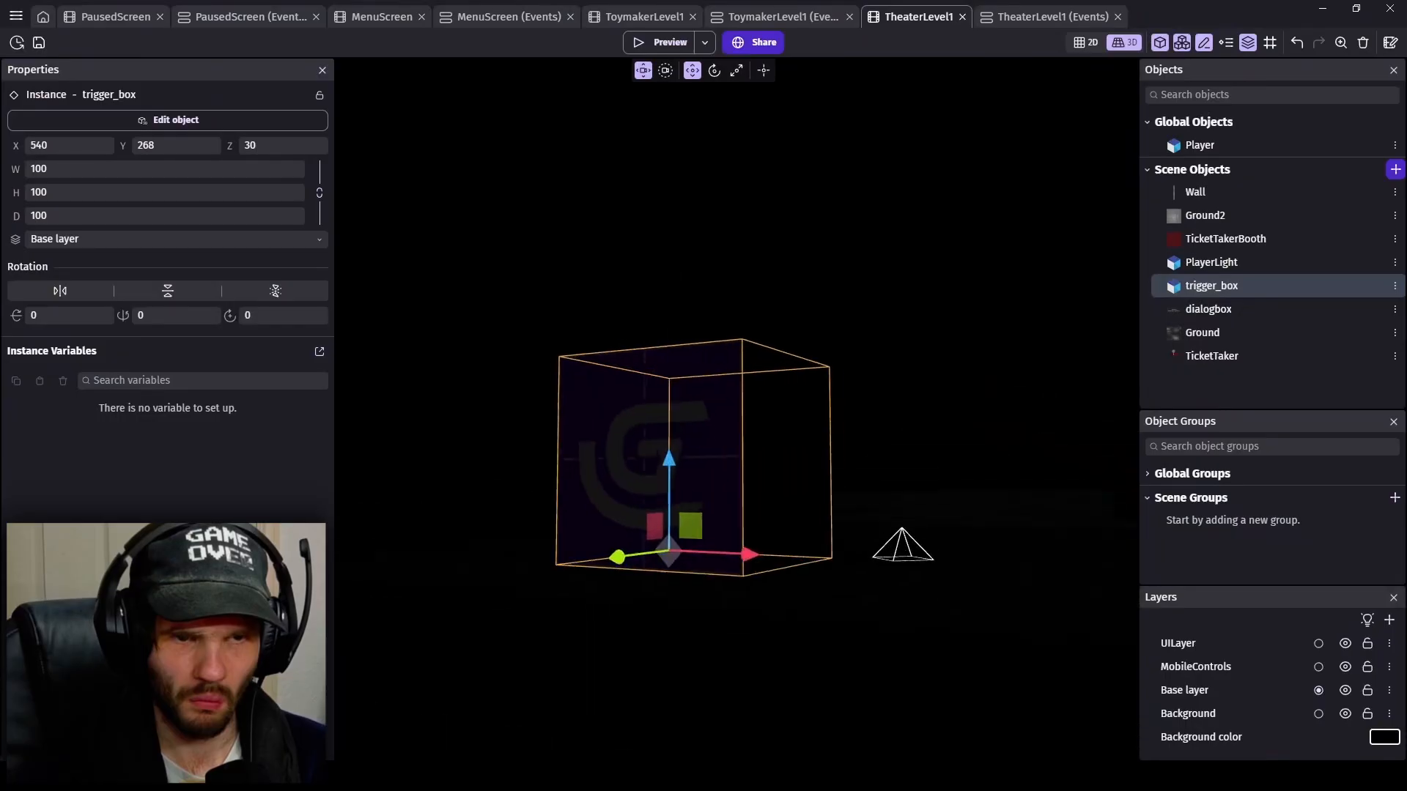
- Review the trigger_box object's shadow and face settings in its editor and close it by applying
key(w)
mouse_move(970, 402)
right_down()
mouse_move(894, 411)
mouse_move(930, 425)
mouse_move(970, 401)
right_up()
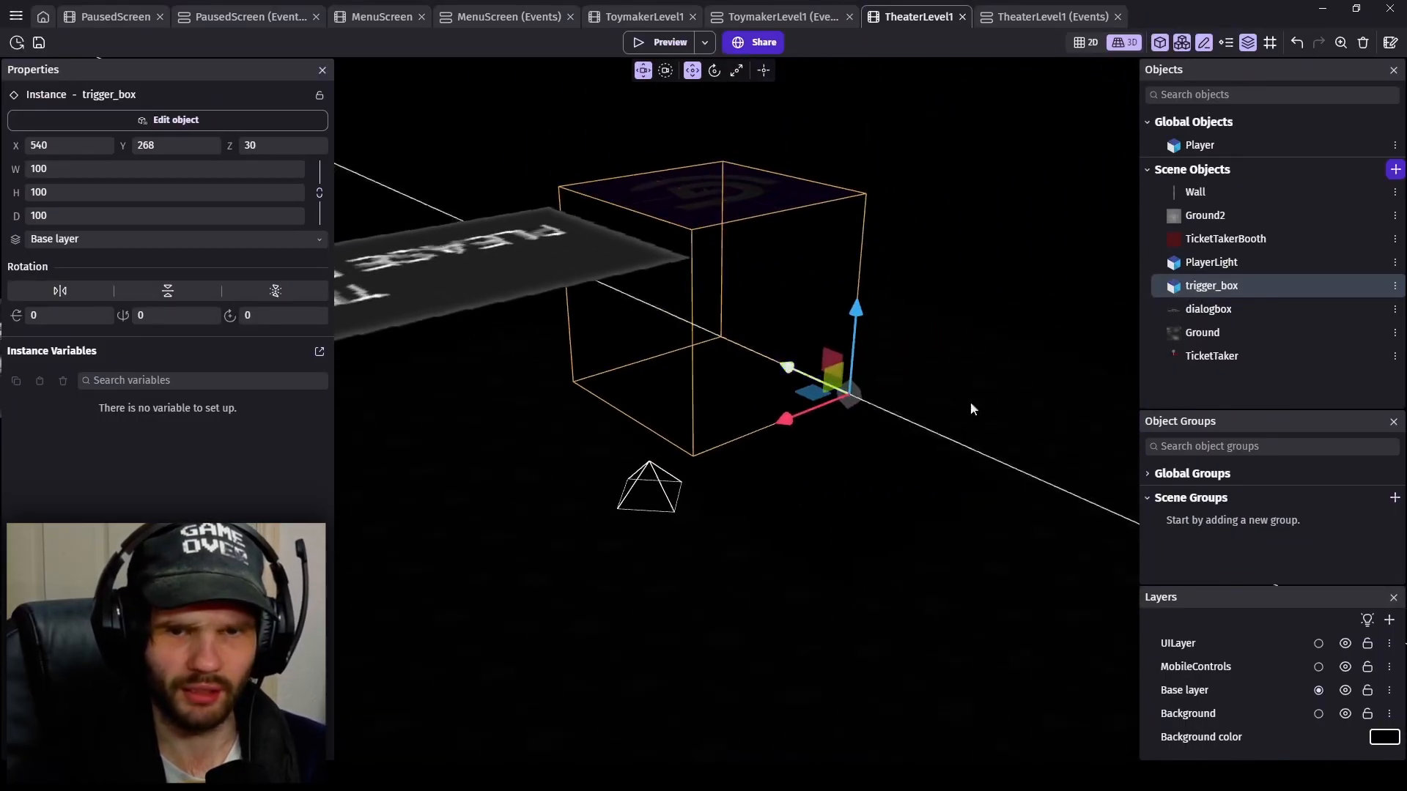
double_click(1211, 286)
scroll(636, 502, down, 5)
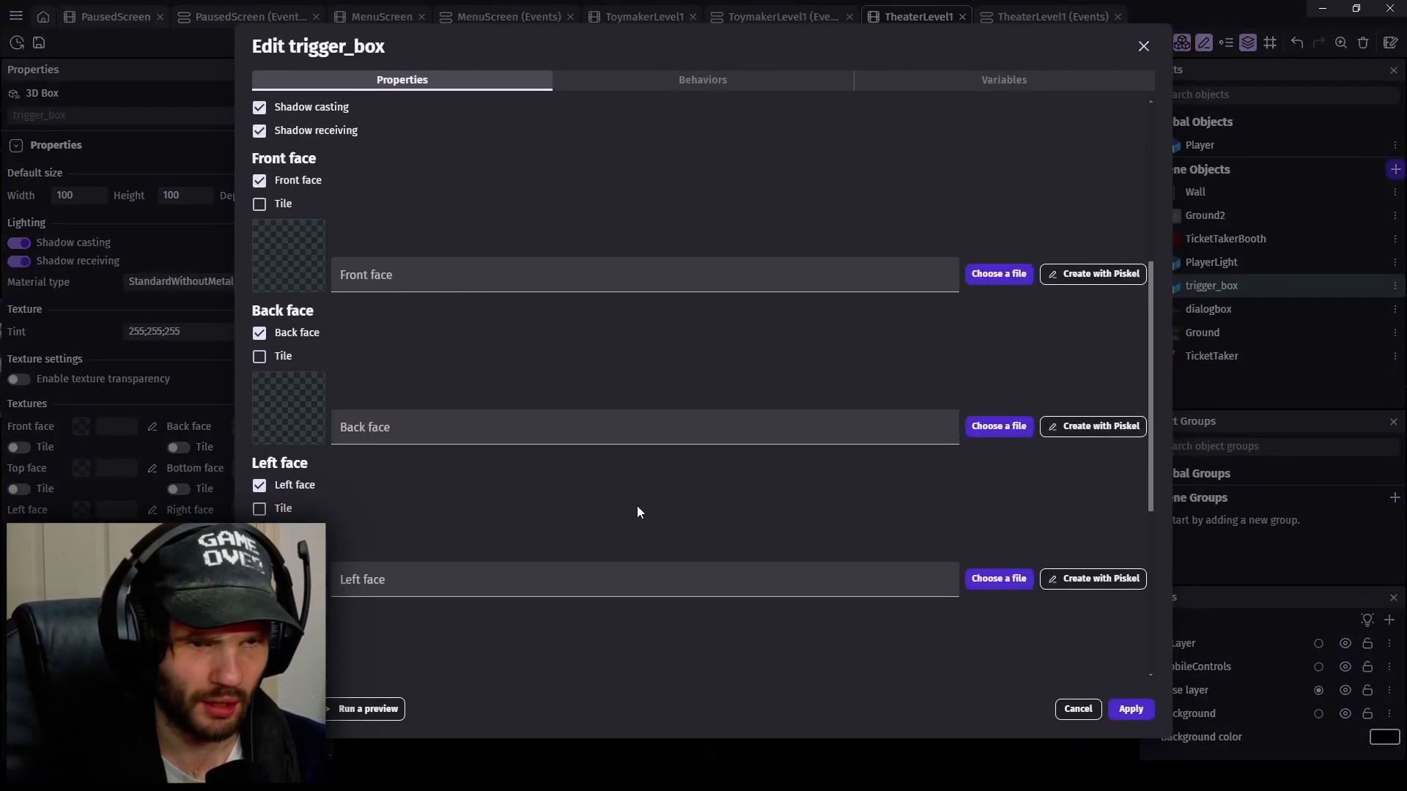
scroll(638, 512, down, 5)
scroll(638, 512, up, 5)
click(1132, 709)
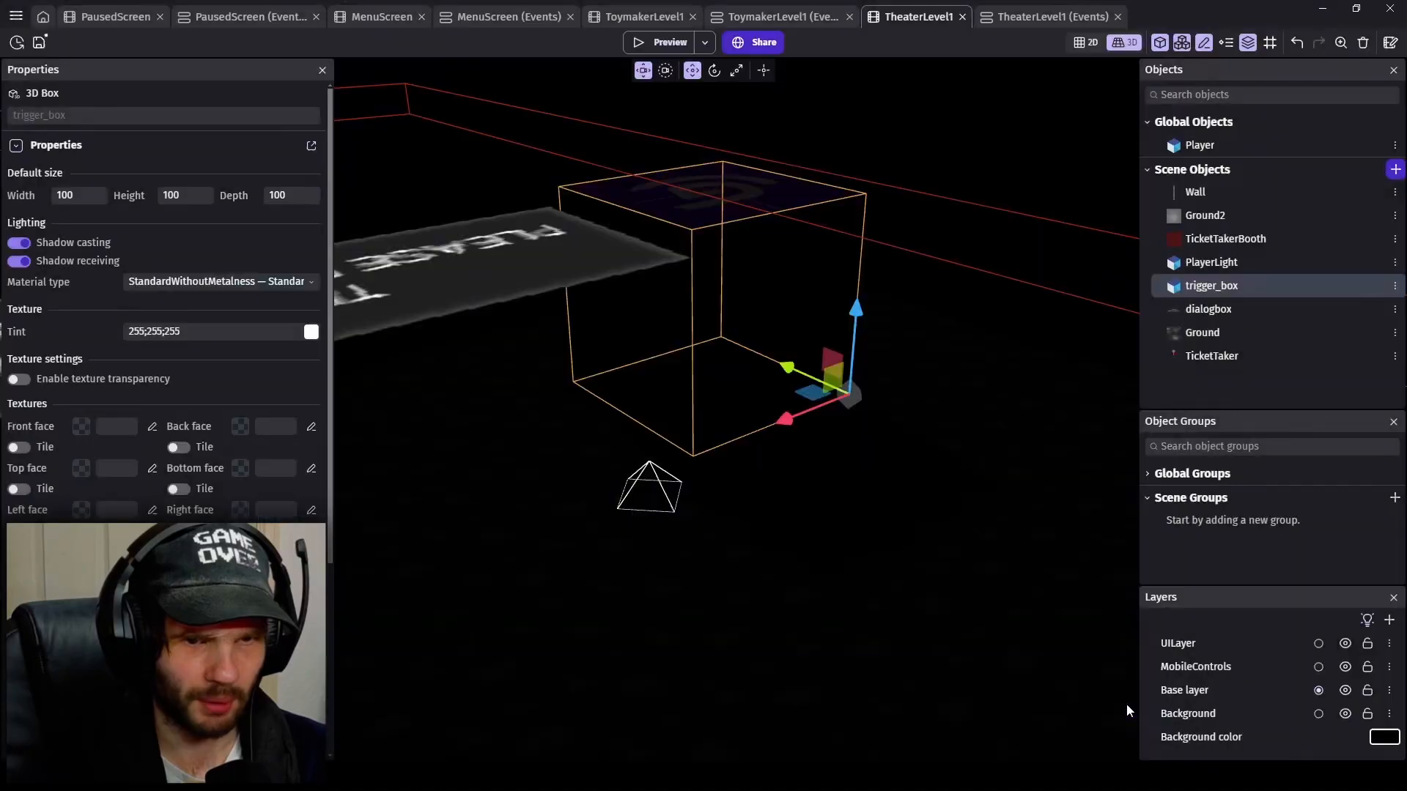
- Move the PlayerLight instance beside the trigger box to about X 700, Y 336 and save the project
right_drag(1127, 705, 1011, 675)
scroll(693, 440, up, 4)
mouse_move(659, 454)
right_down()
mouse_move(704, 451)
mouse_move(682, 454)
right_up()
click(692, 470)
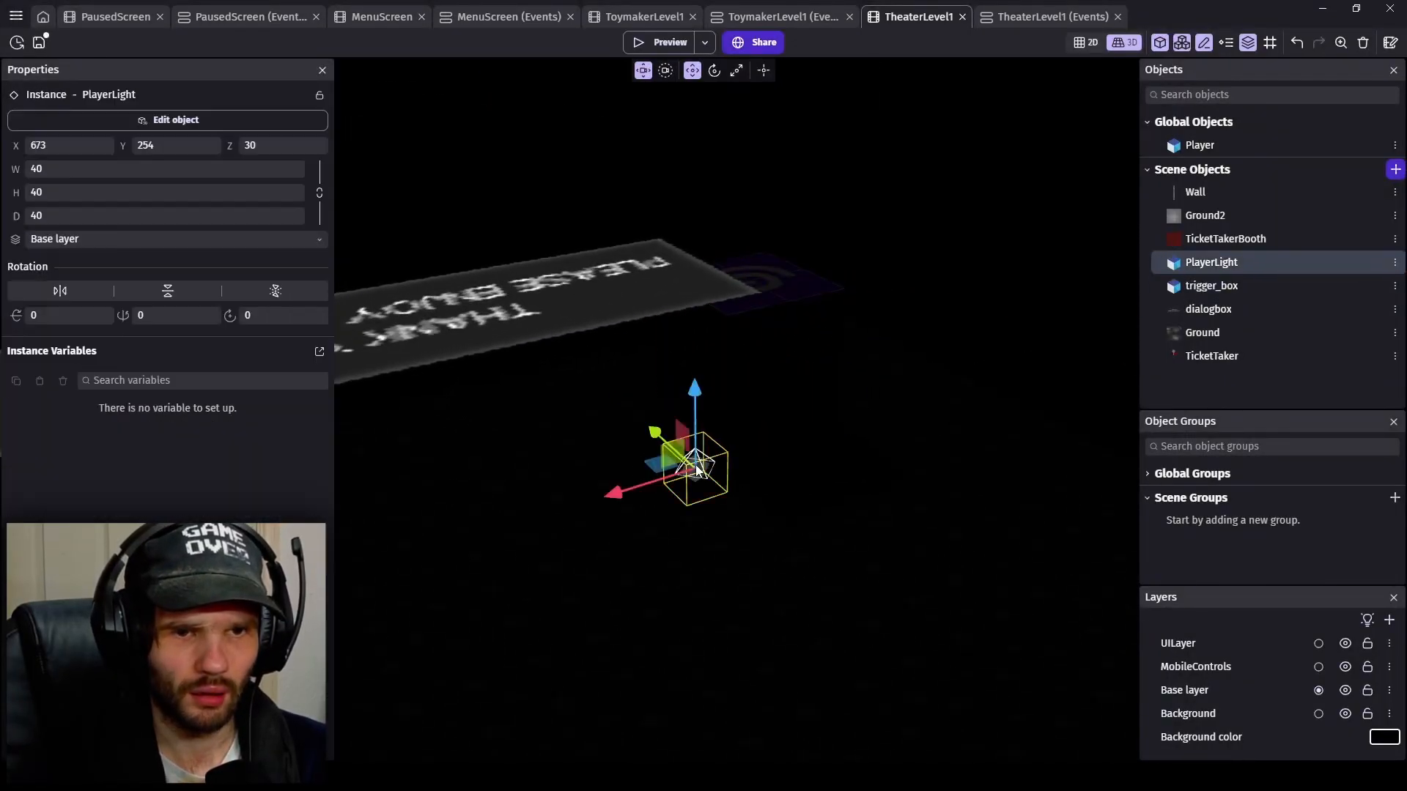
drag(689, 473, 615, 469)
scroll(635, 505, down, 3)
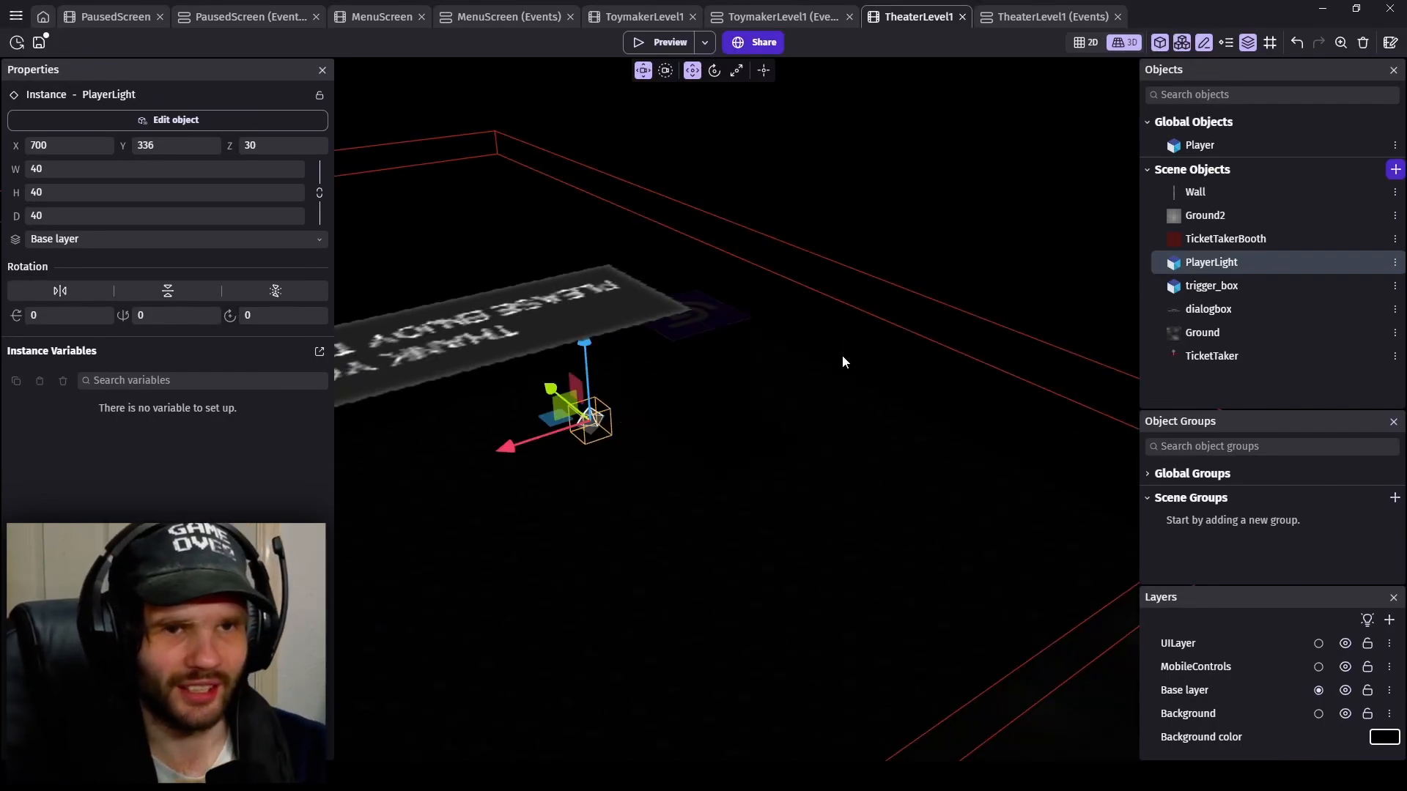
right_drag(693, 381, 584, 410)
key(ctrl+s)
- Review the body type options in the trigger_box object's Physics3D behavior, keep Static, apply, and open the TheaterLevel1 events
scroll(555, 407, down, 3)
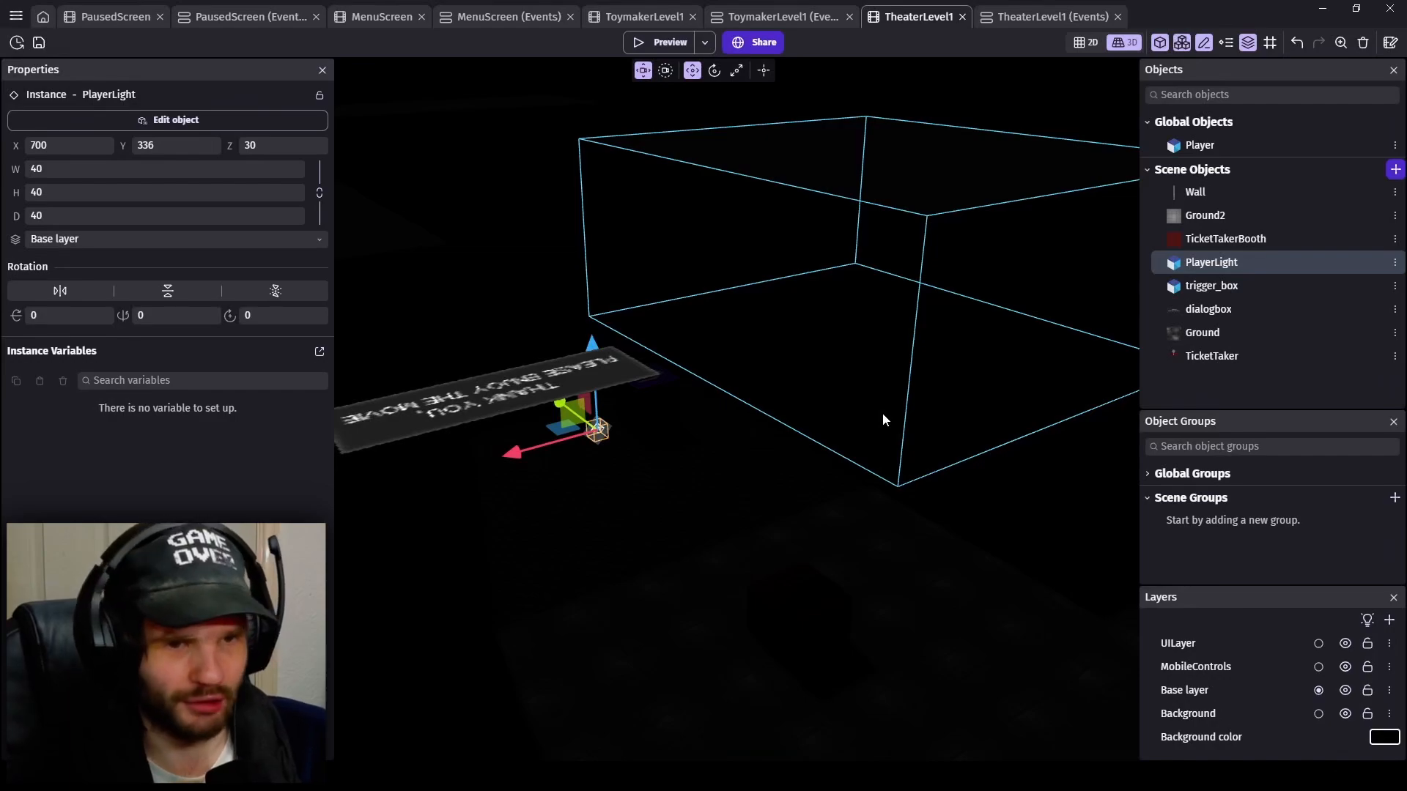
middle_drag(848, 423, 800, 428)
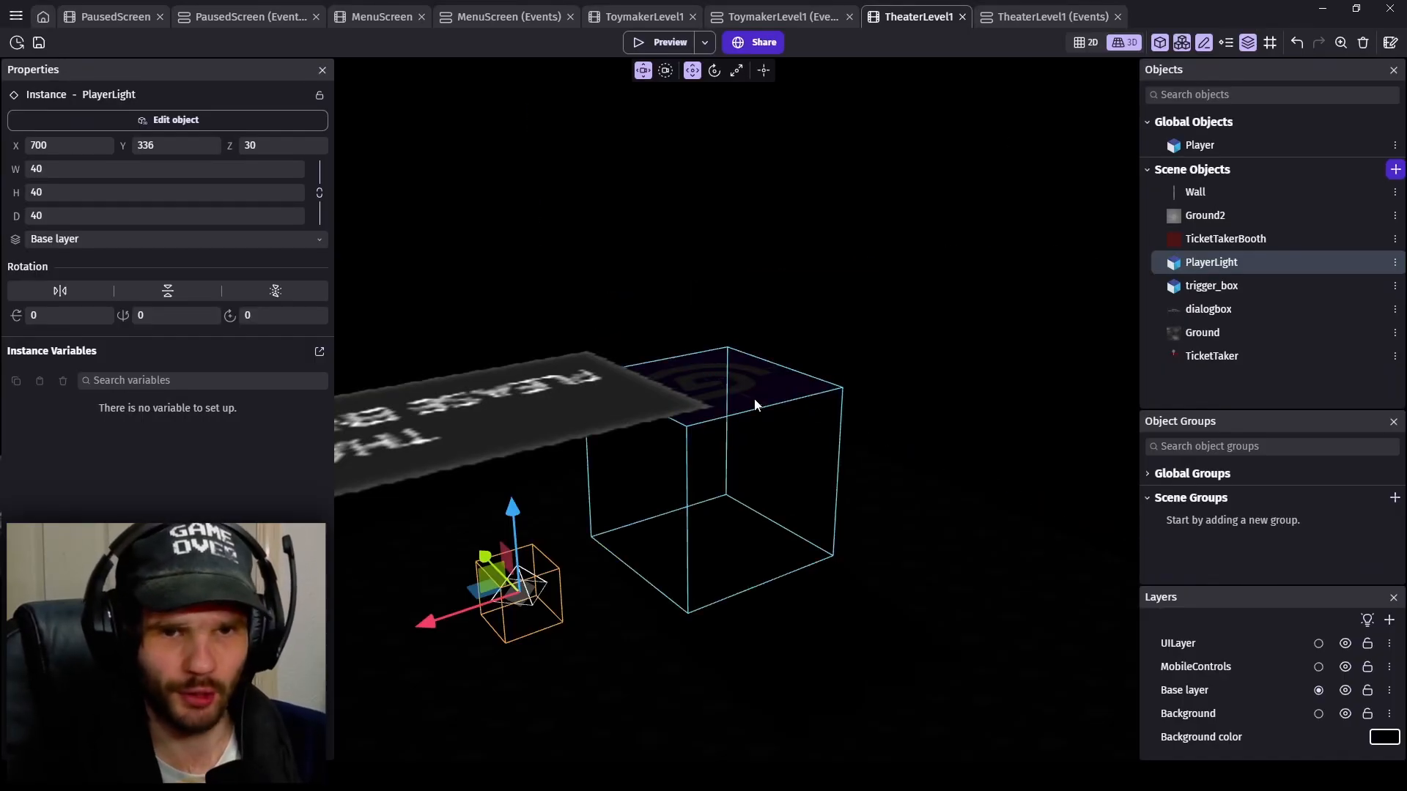
click(730, 383)
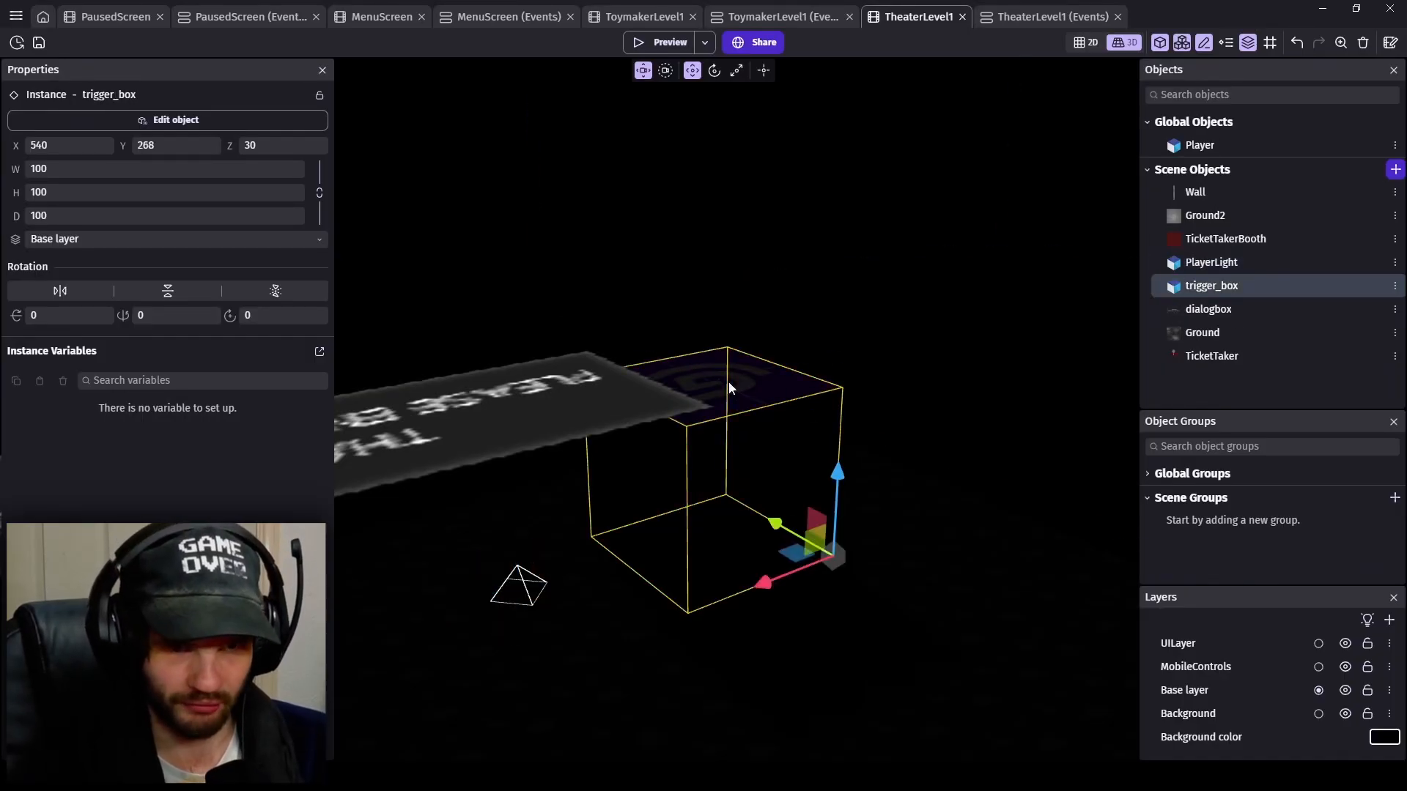
double_click(1229, 292)
click(721, 80)
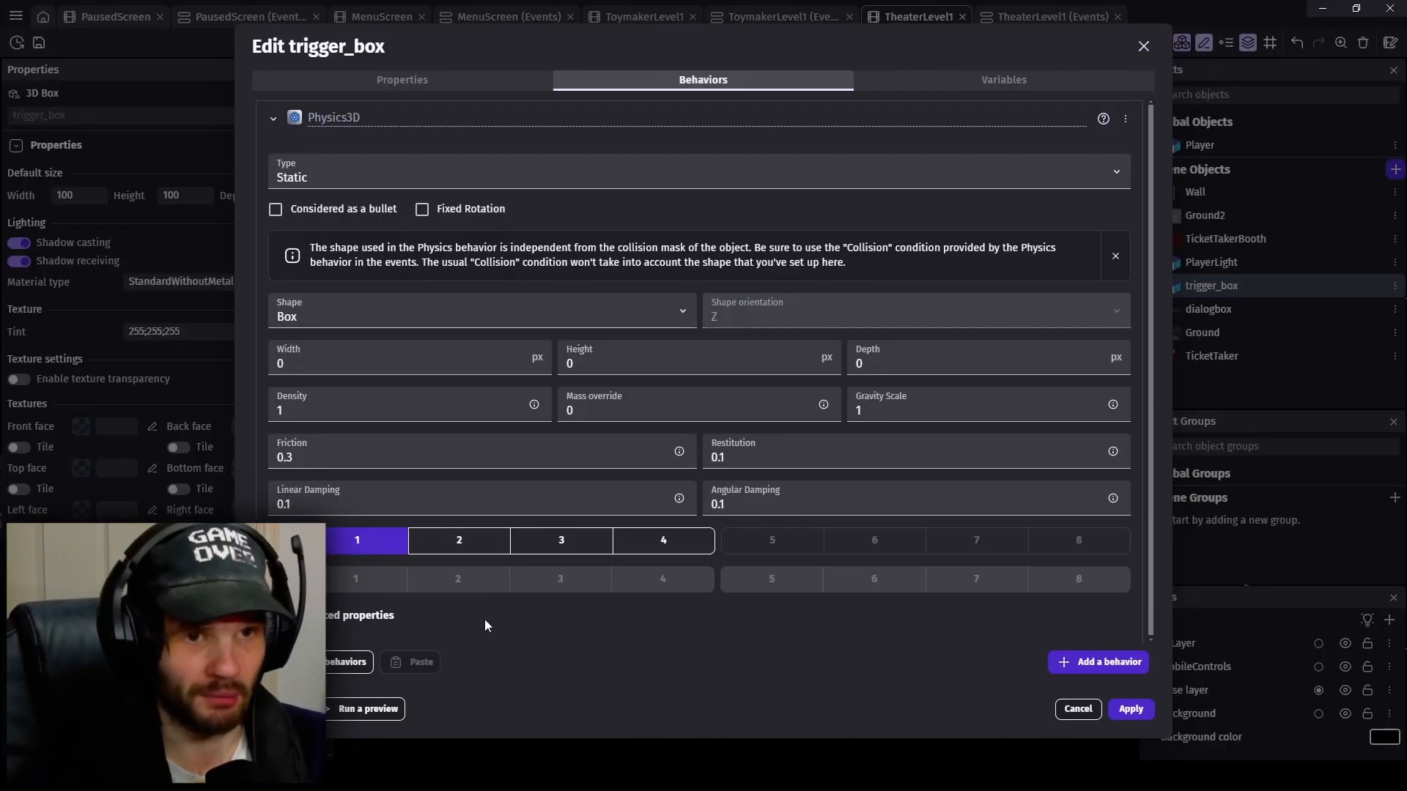
click(485, 179)
click(485, 174)
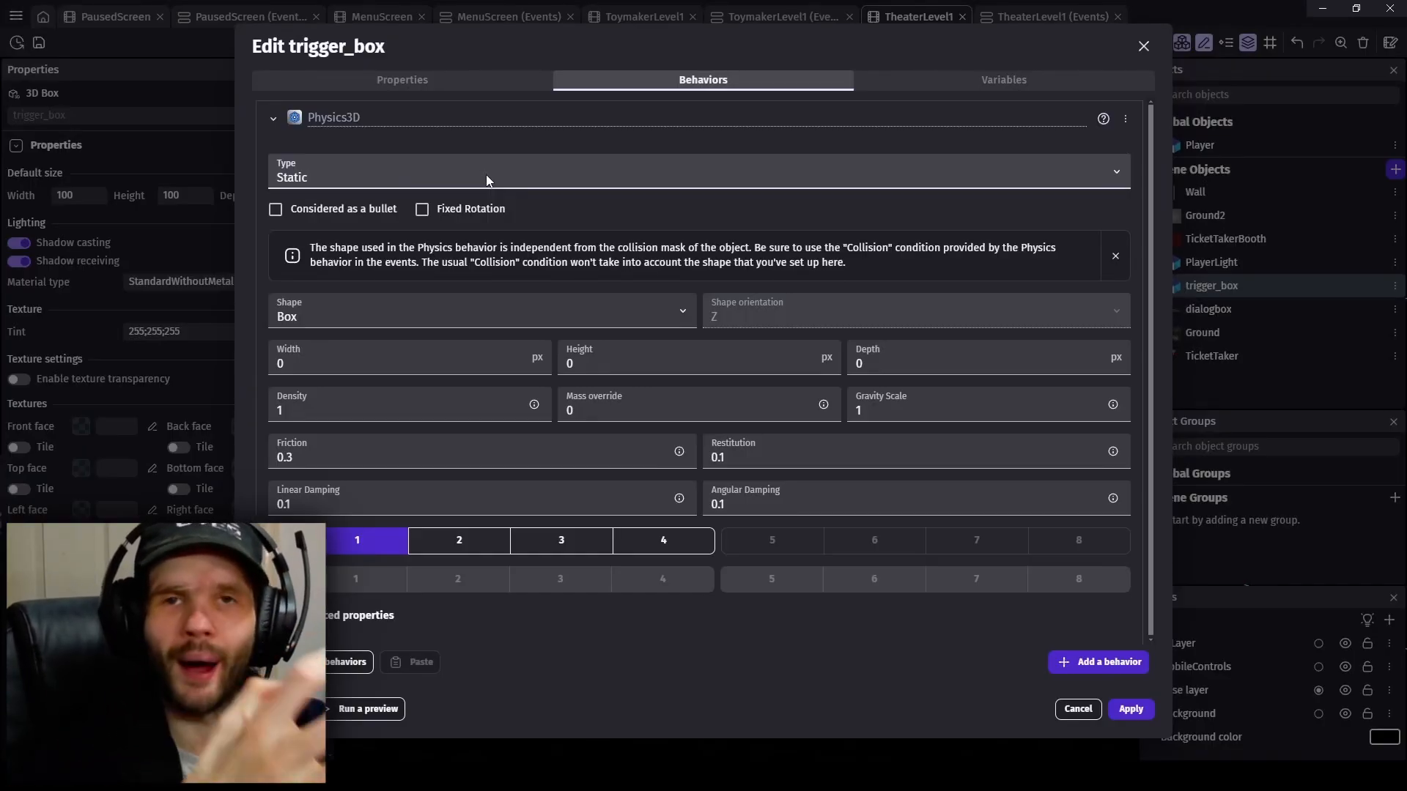
click(487, 180)
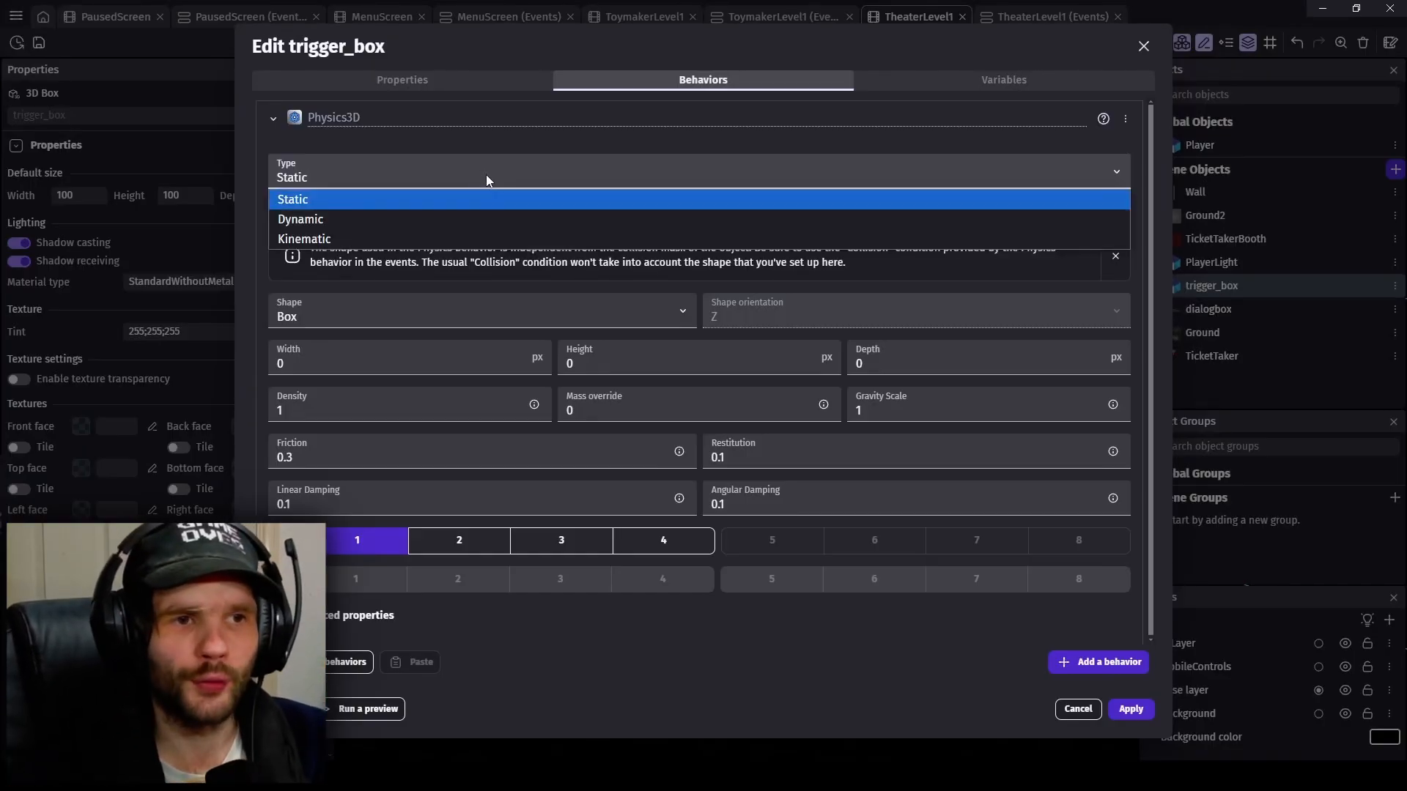
click(386, 182)
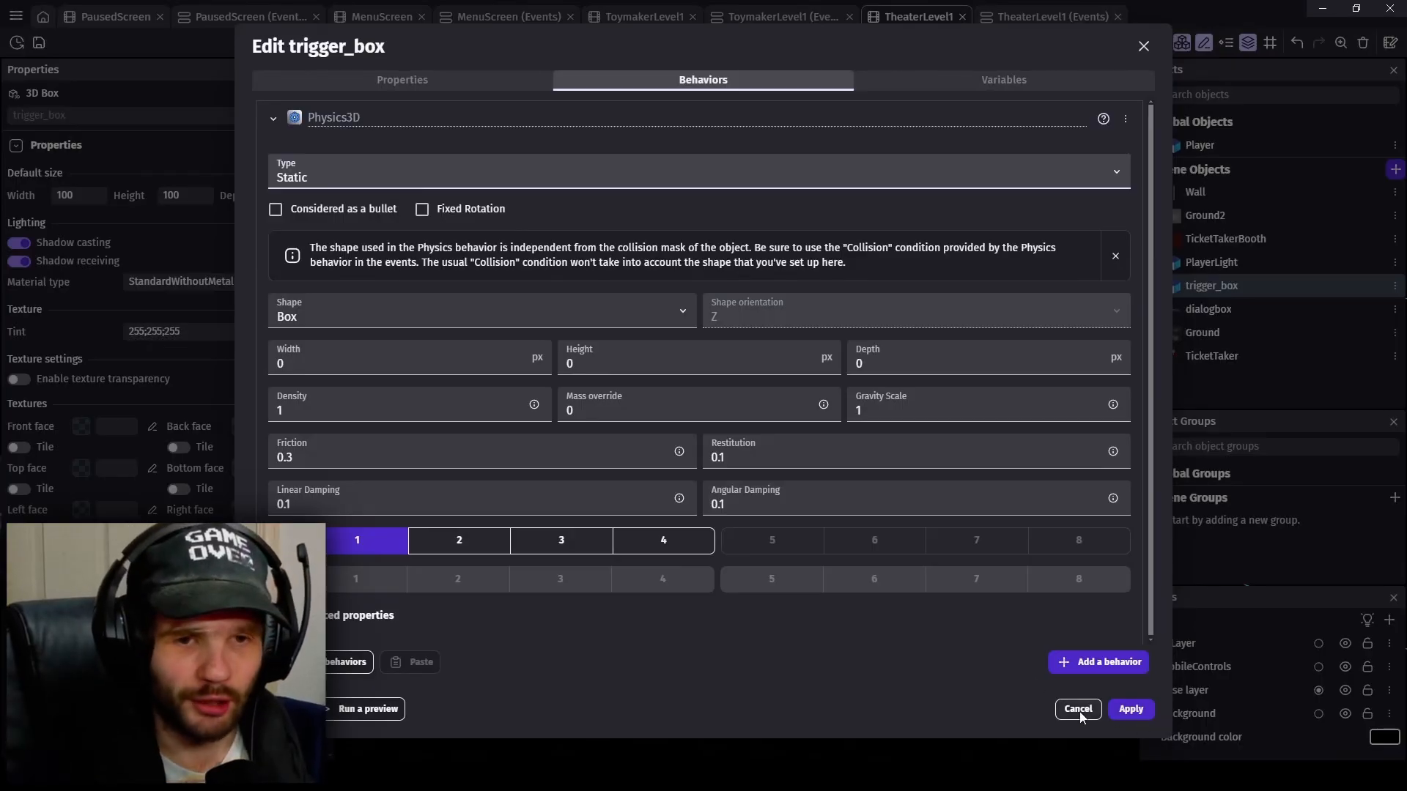
click(1129, 710)
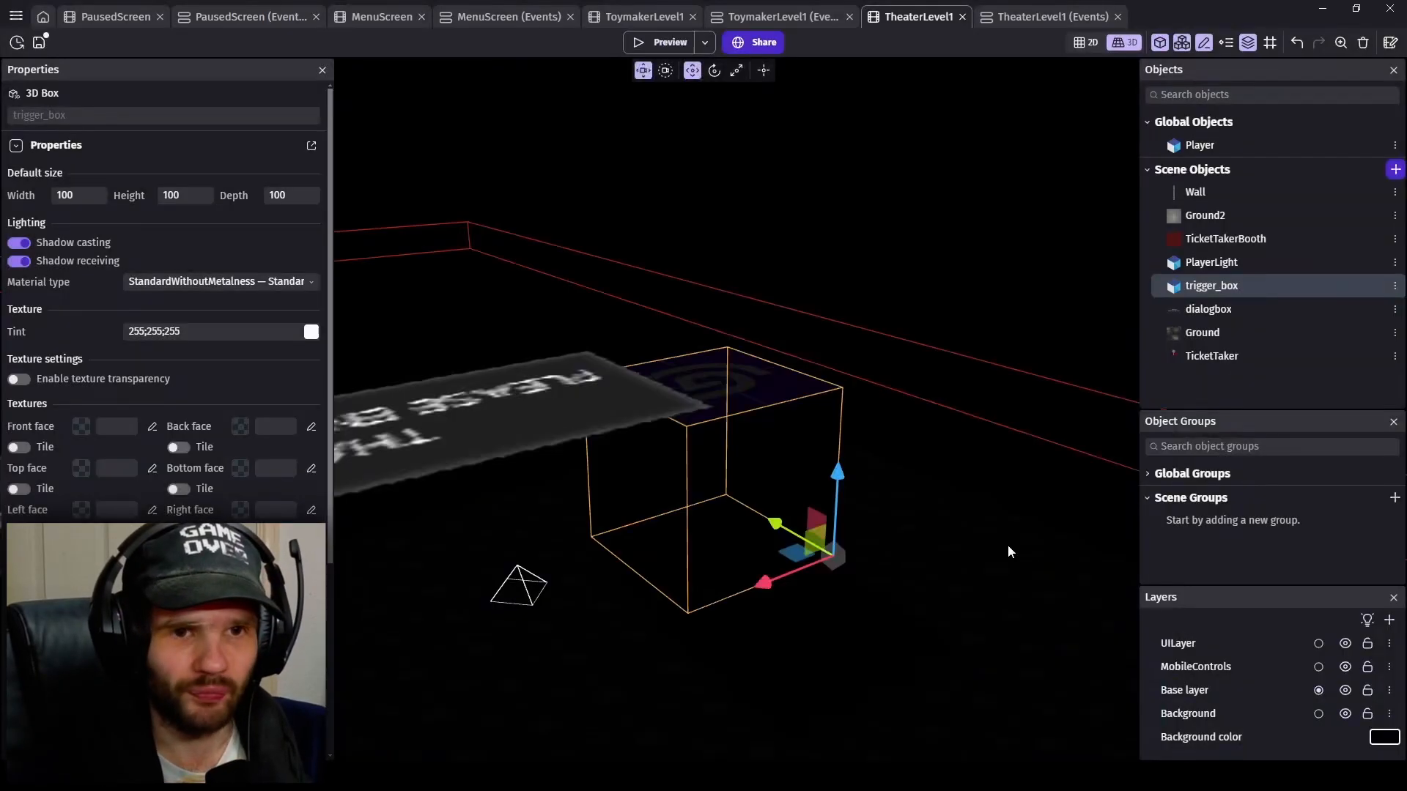
click(1026, 20)
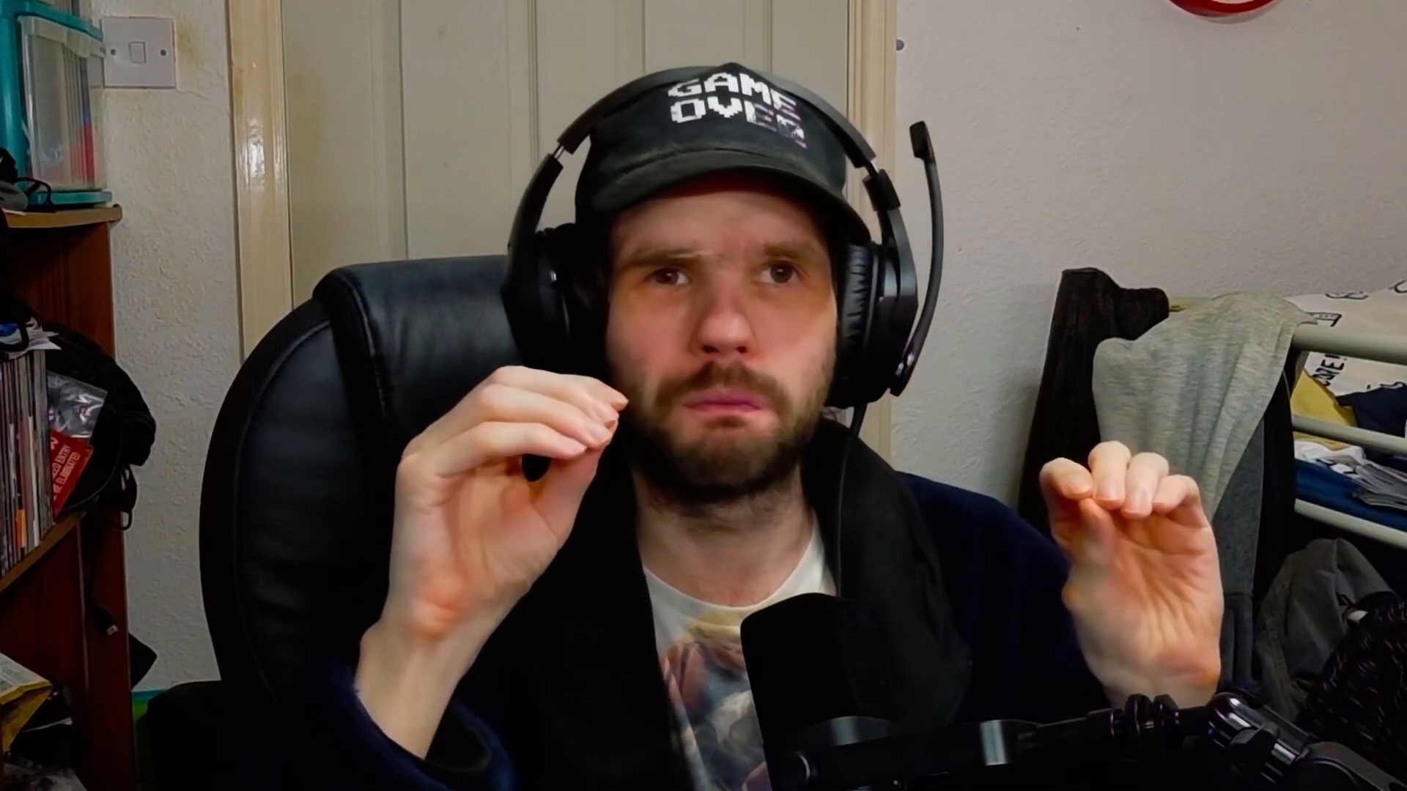
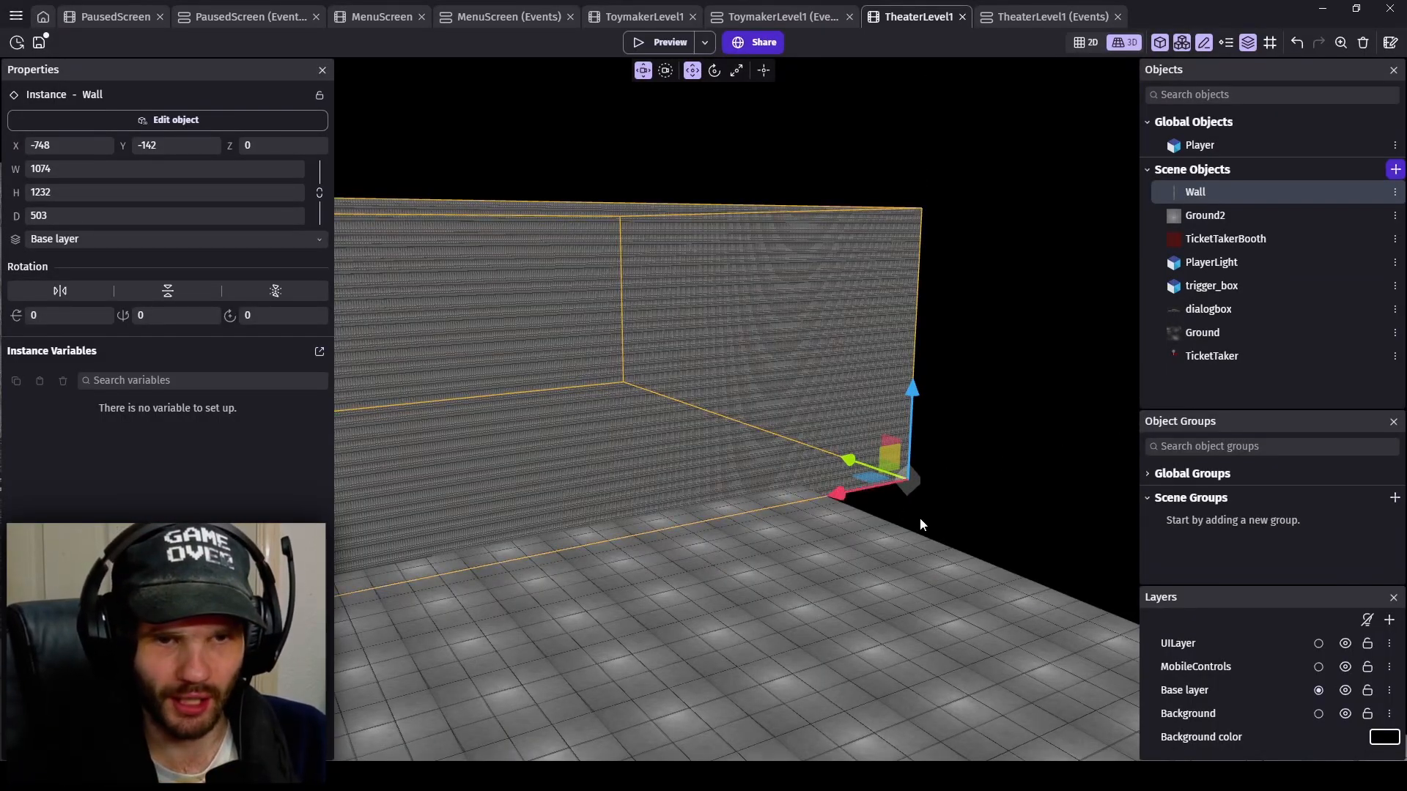
- Look over the theater level's walls, floor, ticket booth and trigger box in the 3D scene
mouse_move(920, 518)
right_down()
mouse_move(876, 523)
mouse_move(897, 510)
right_up()
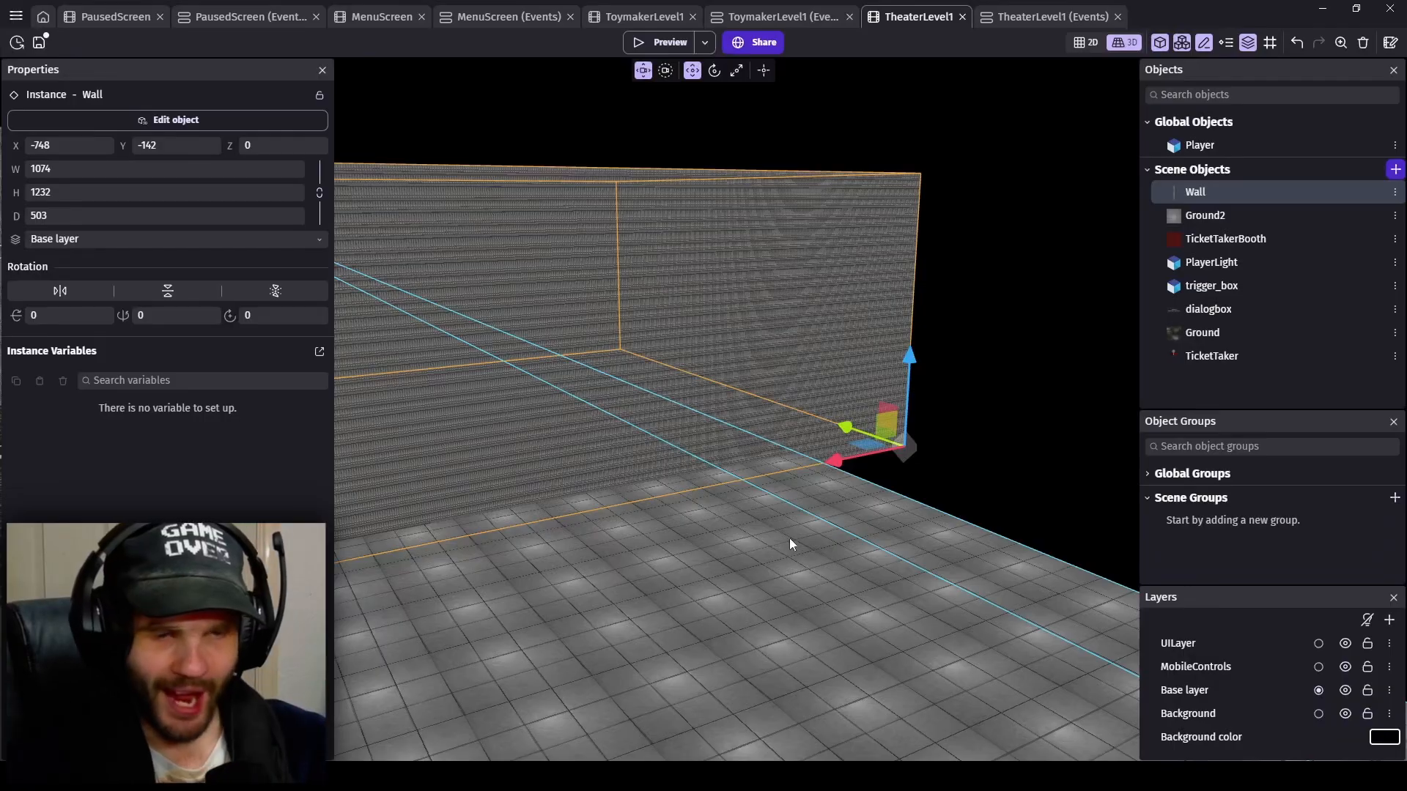
right_drag(780, 522, 1256, 522)
key(s)
key(s)
key(w)
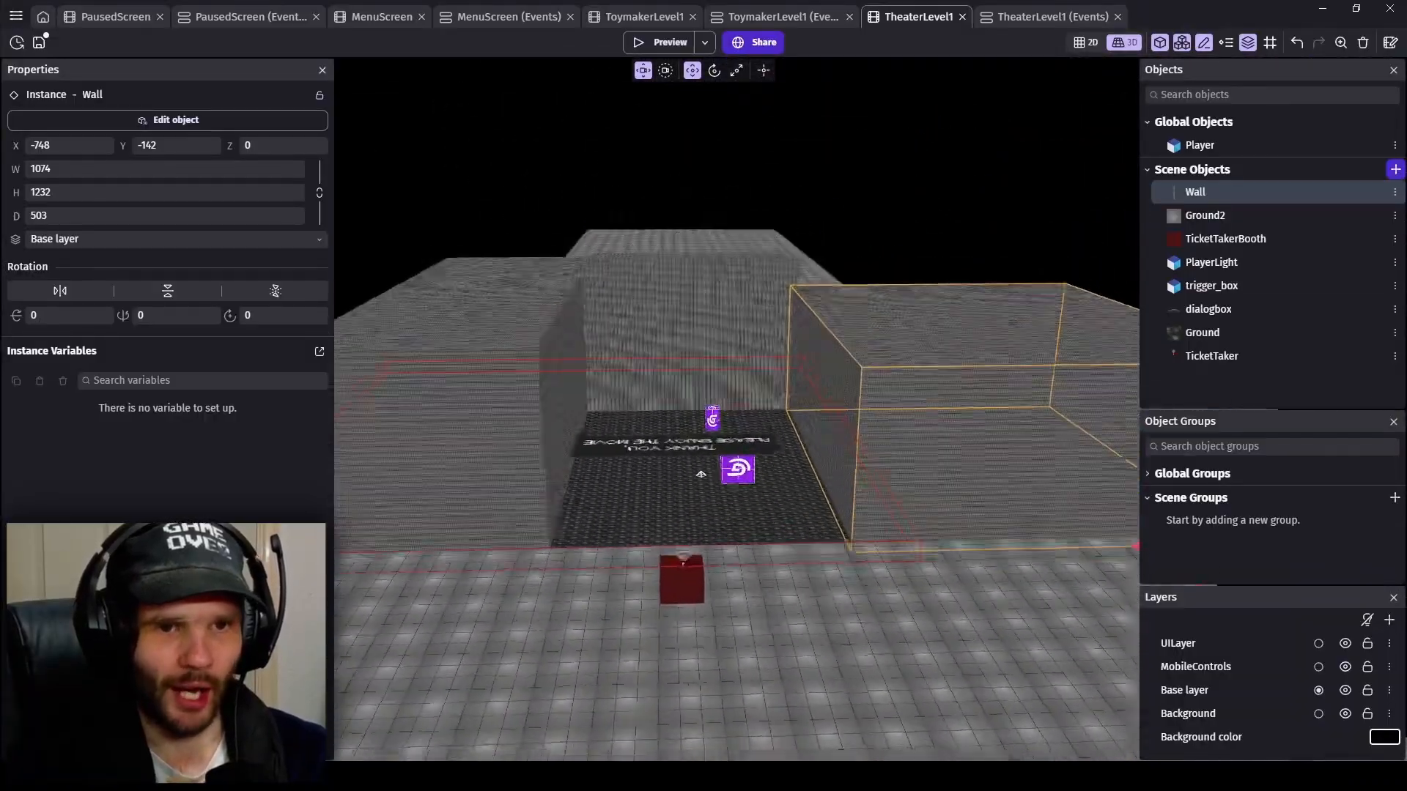
right_drag(755, 564, 744, 526)
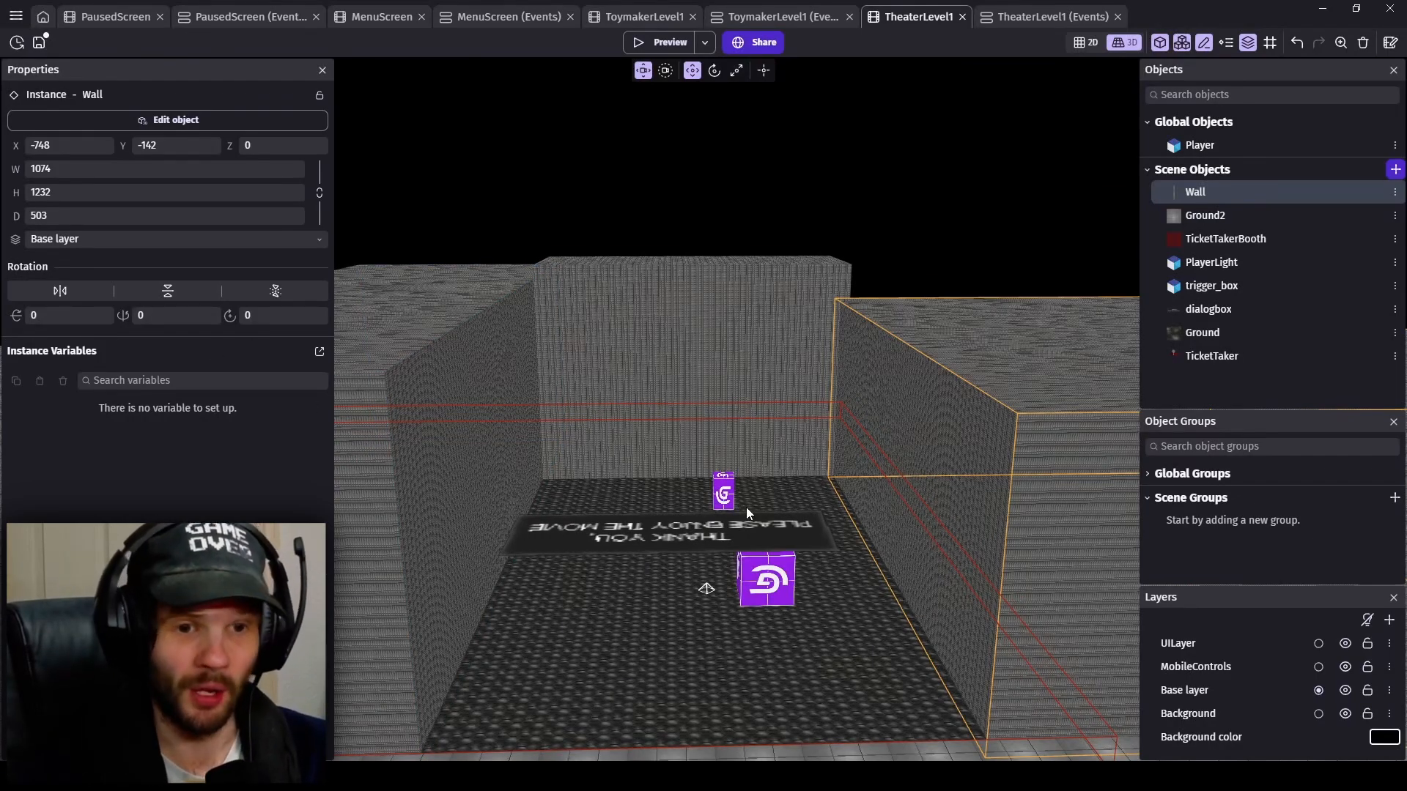
right_drag(715, 589, 722, 626)
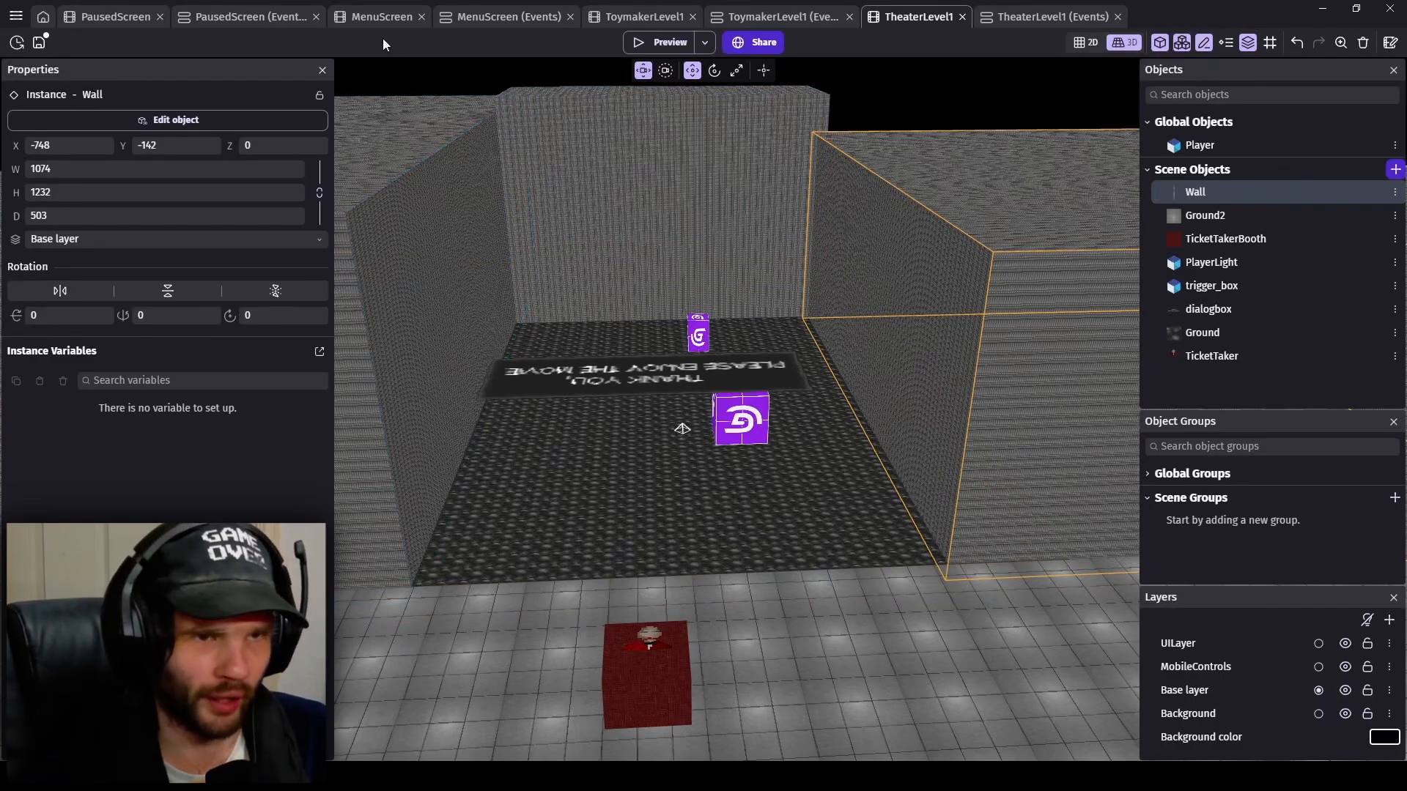
- Open the MenuScreen scene, preview the level selection menu and quit the preview
click(383, 19)
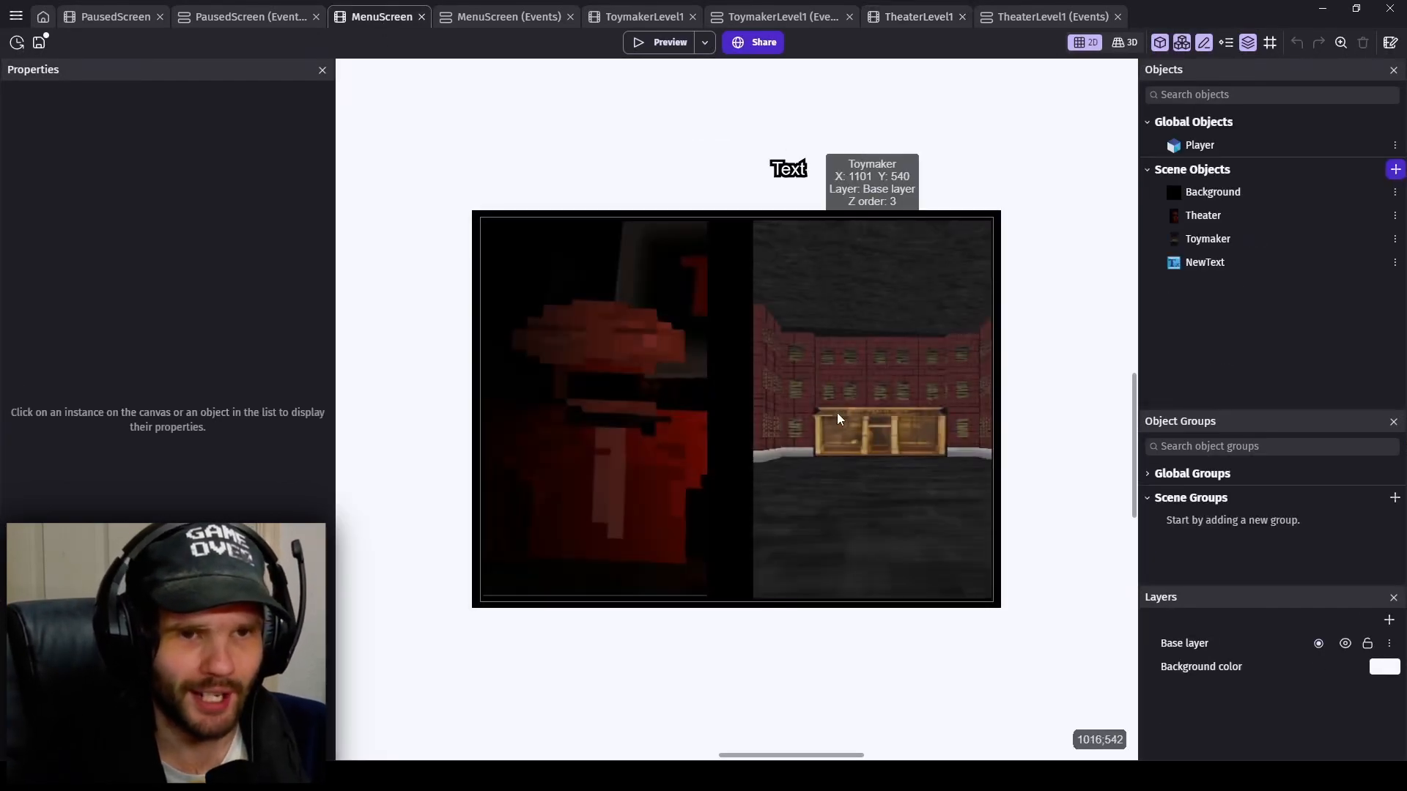
scroll(828, 411, right, 1)
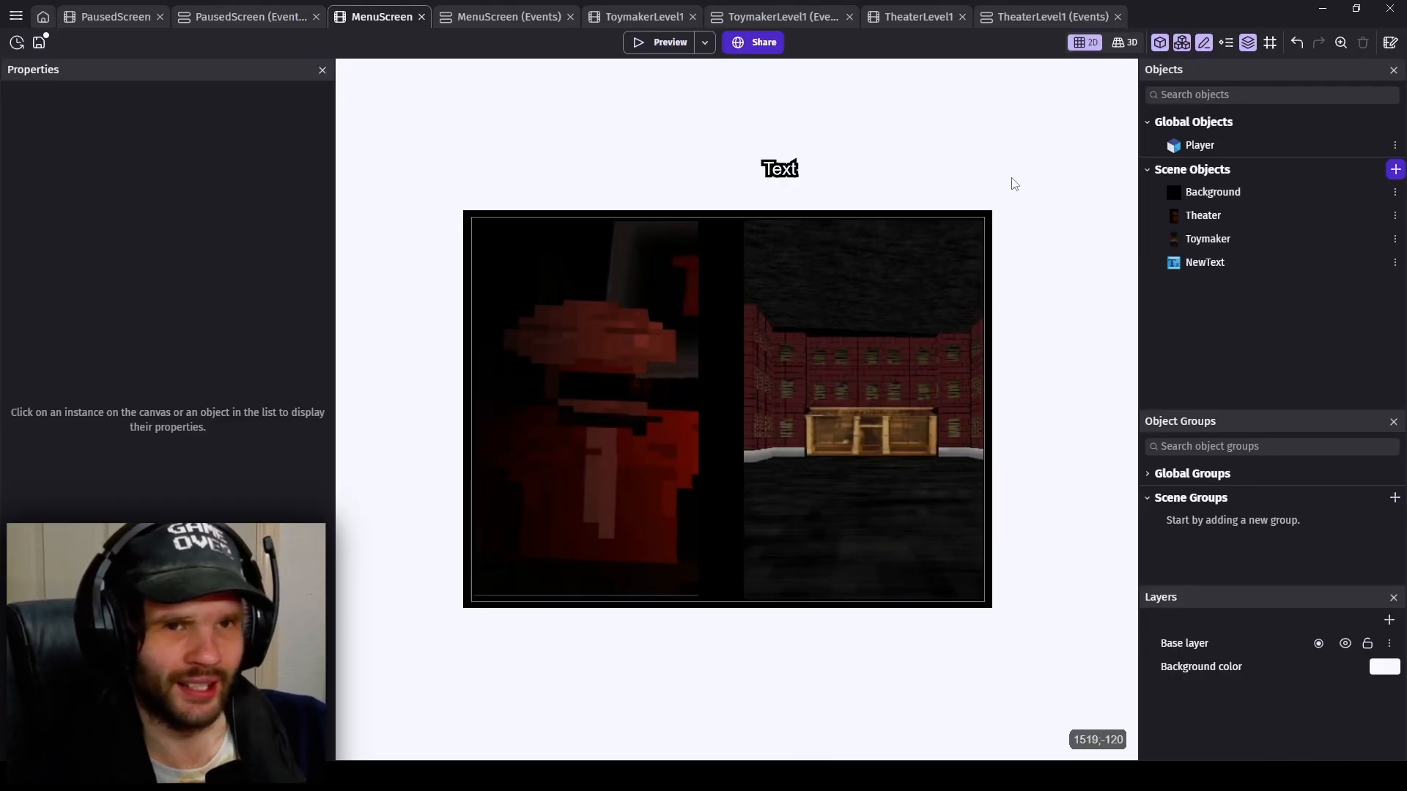
click(664, 41)
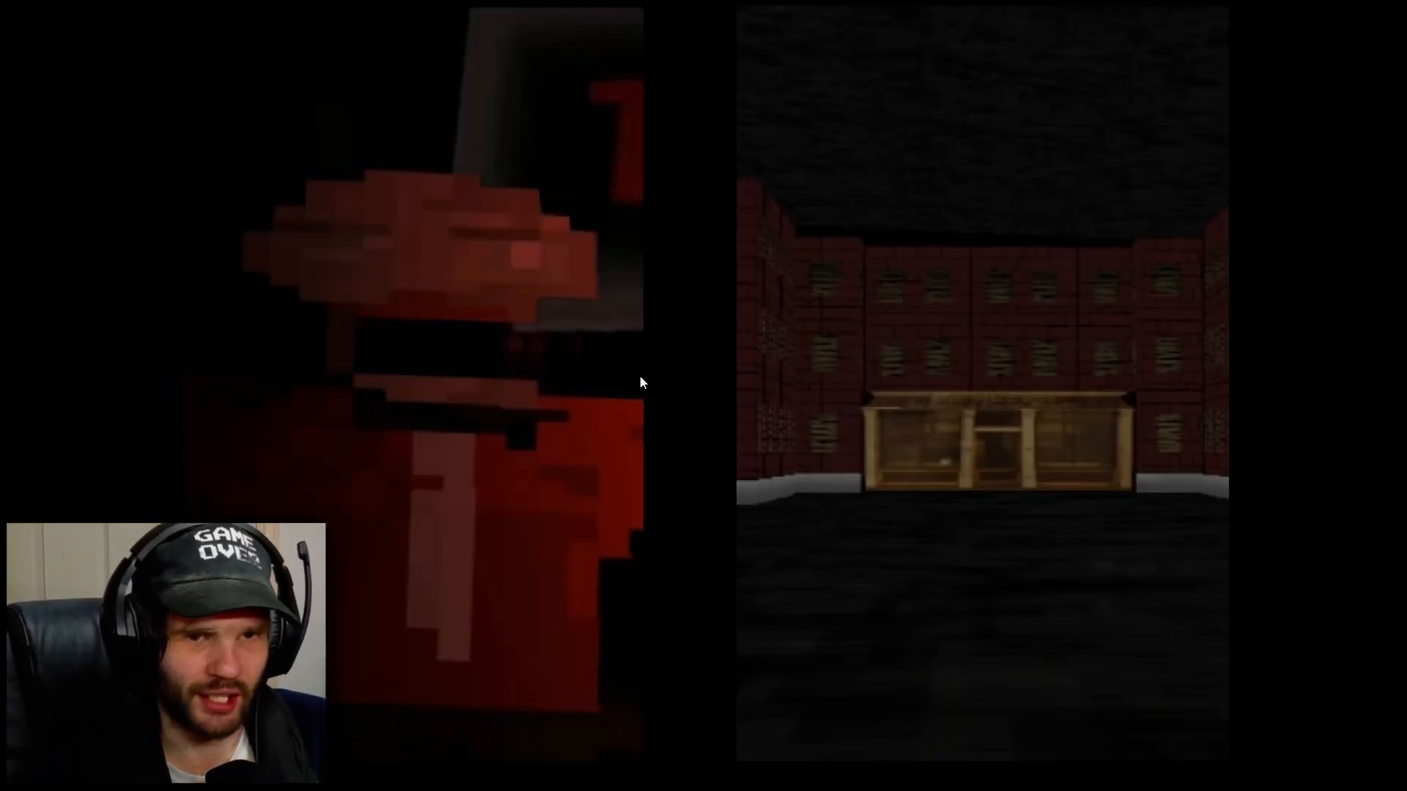
key(alt+F4)
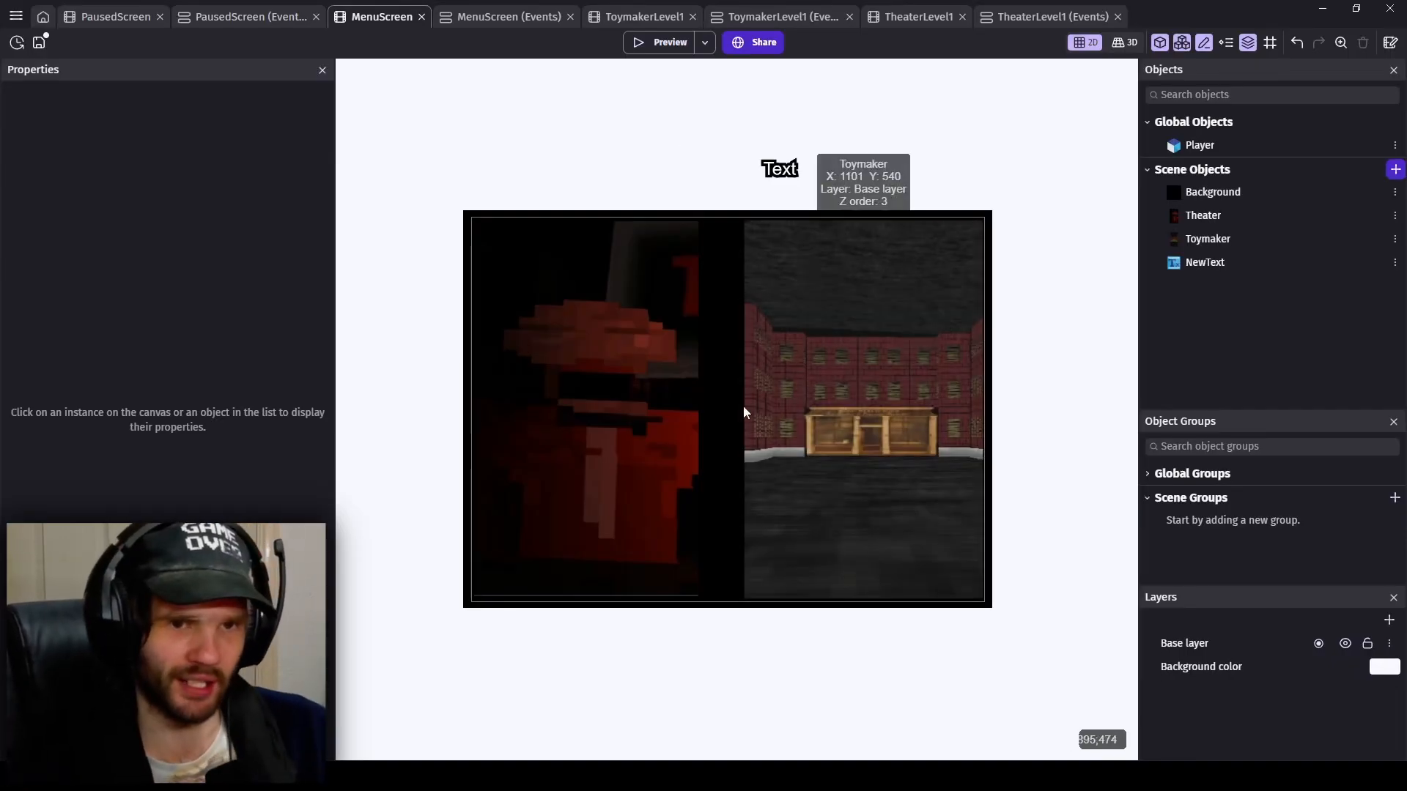
- Try shrinking the Theater image from its corner, the last time to about 414 by 693, undoing each resize
click(579, 394)
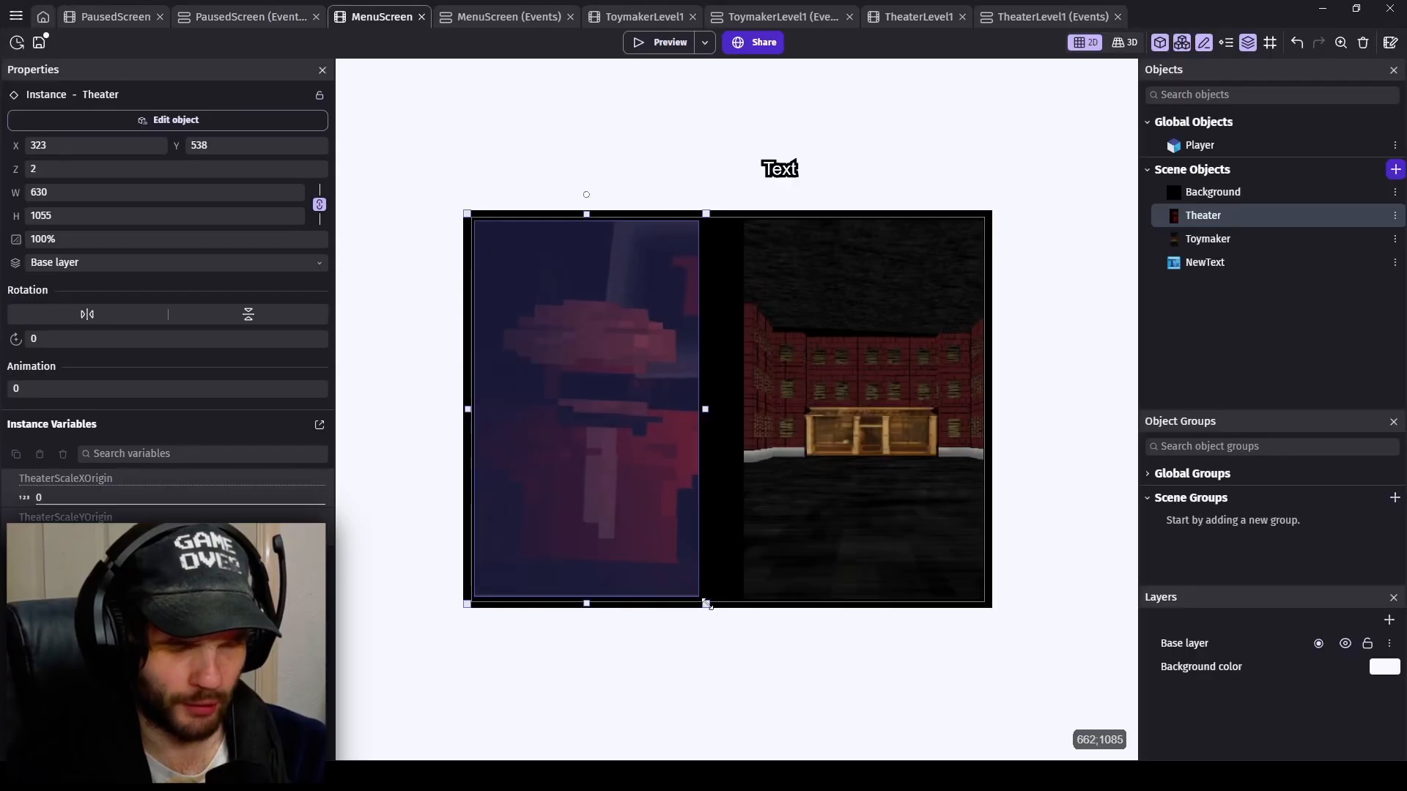
mouse_move(708, 606)
mouse_down()
mouse_move(692, 585)
mouse_move(711, 599)
mouse_up()
key(ctrl+z)
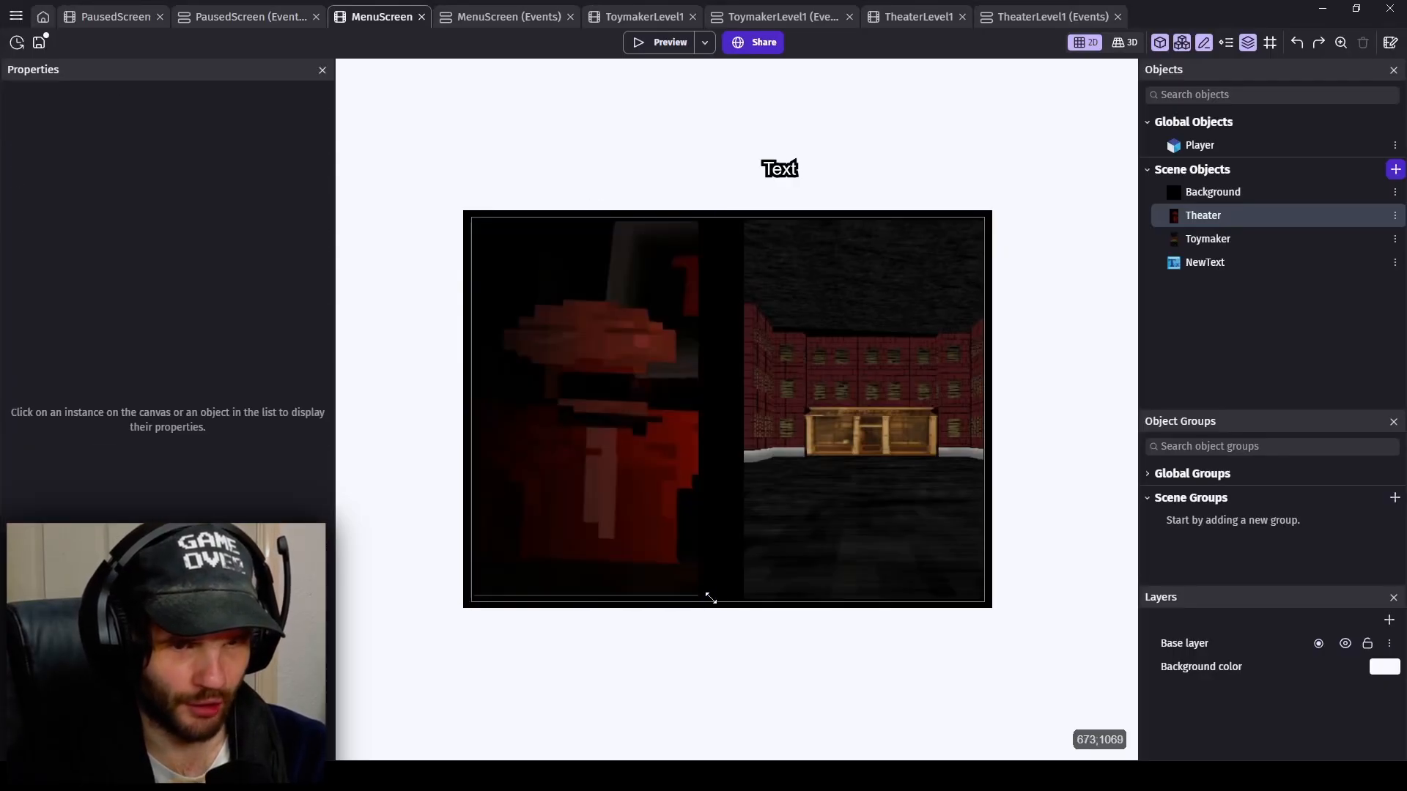
click(702, 598)
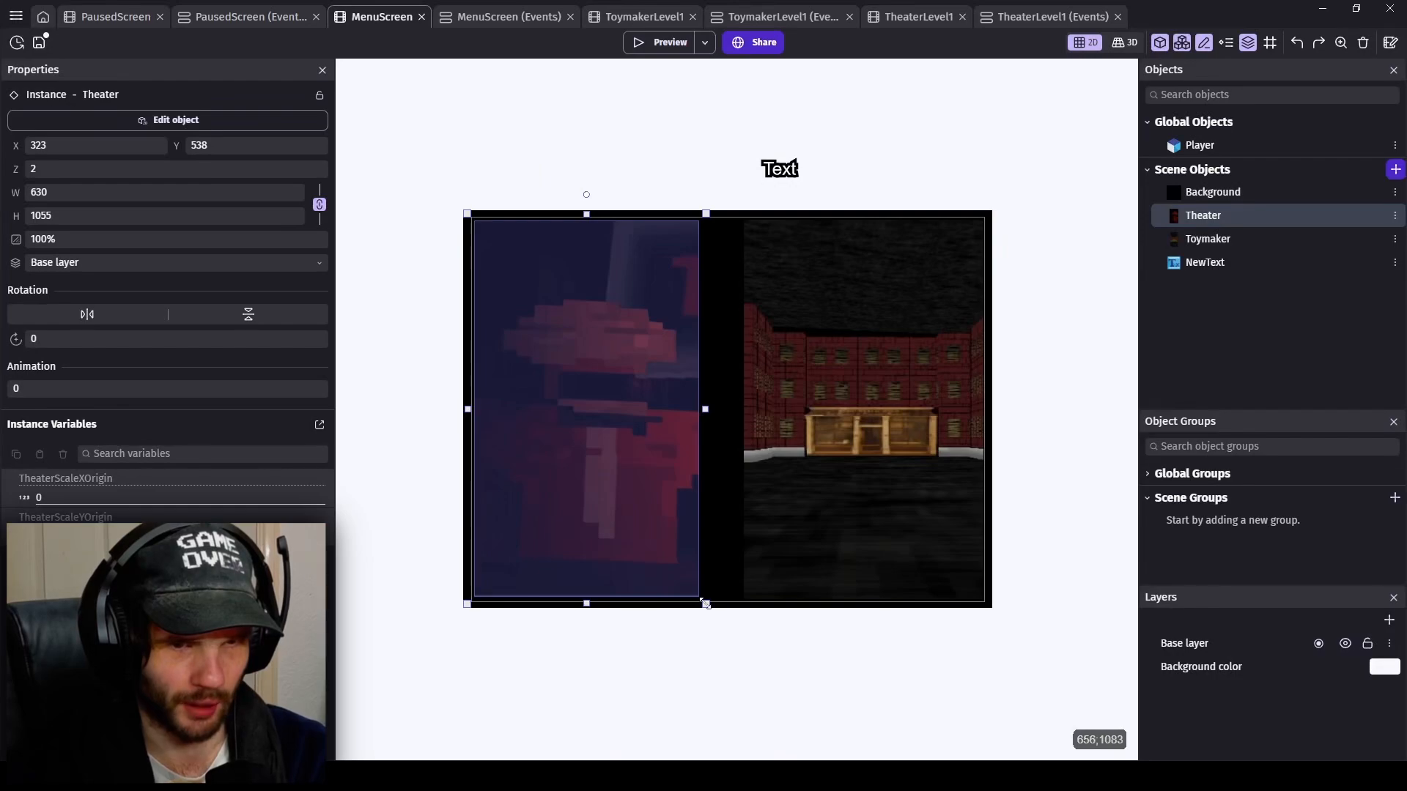
drag(705, 603, 691, 584)
key(ctrl+z)
click(662, 521)
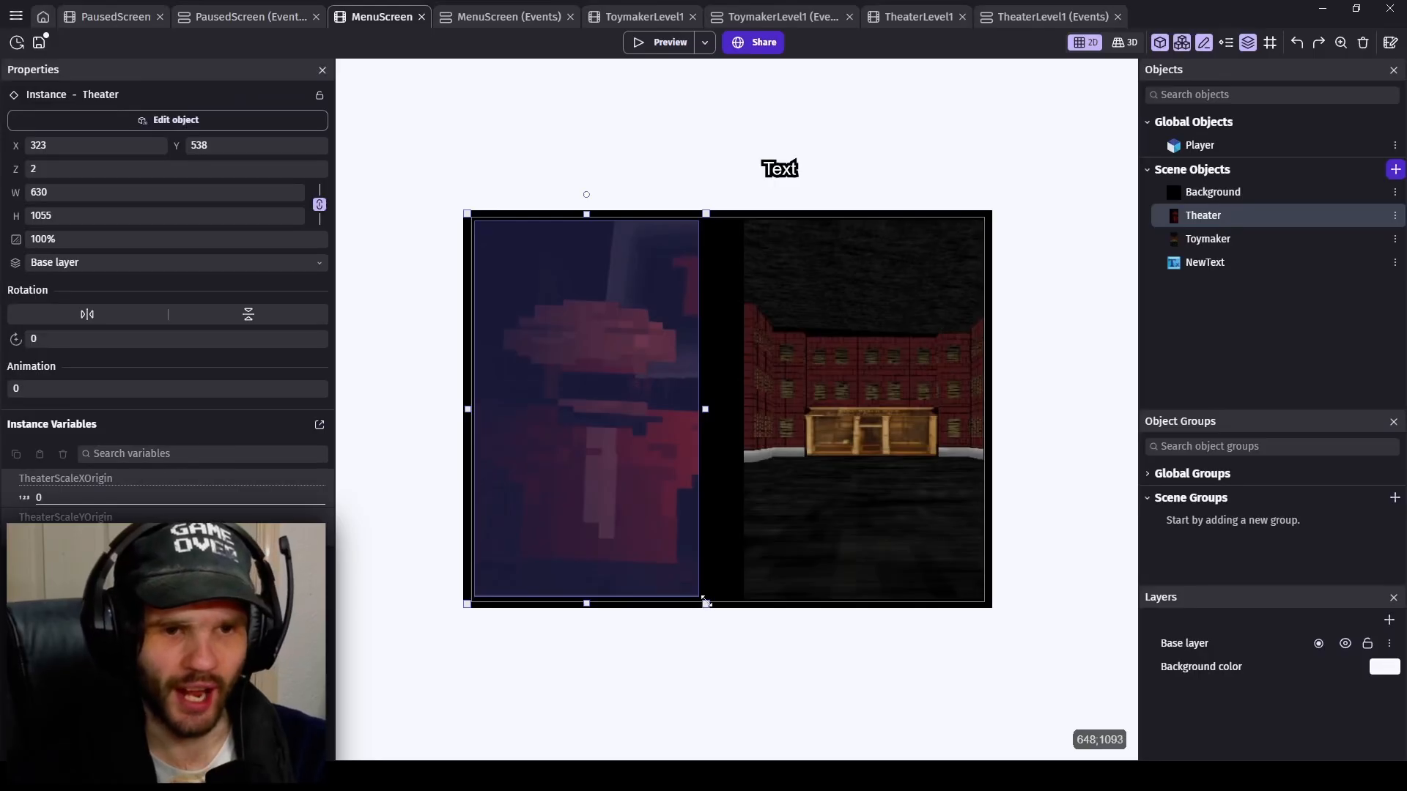
drag(705, 604, 629, 474)
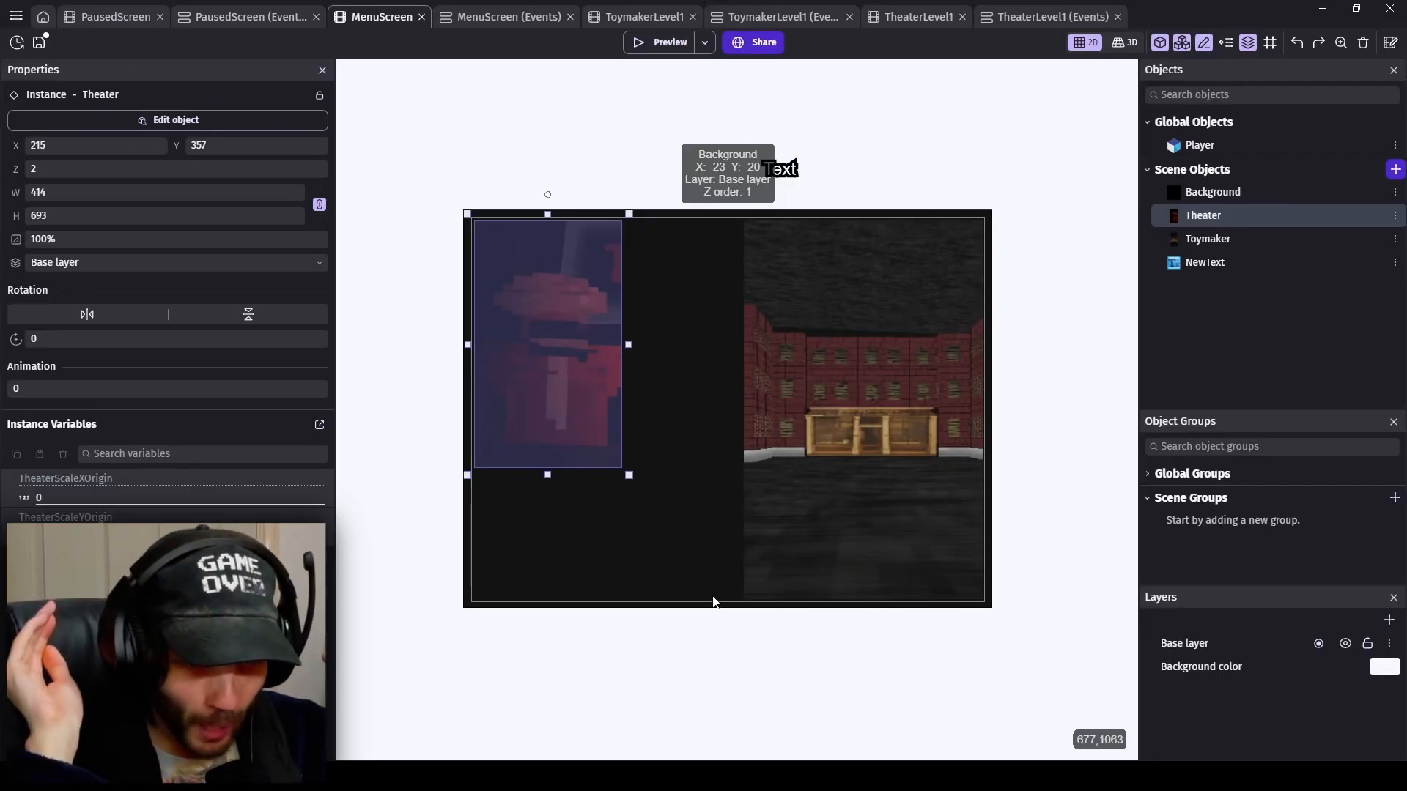
key(ctrl+z)
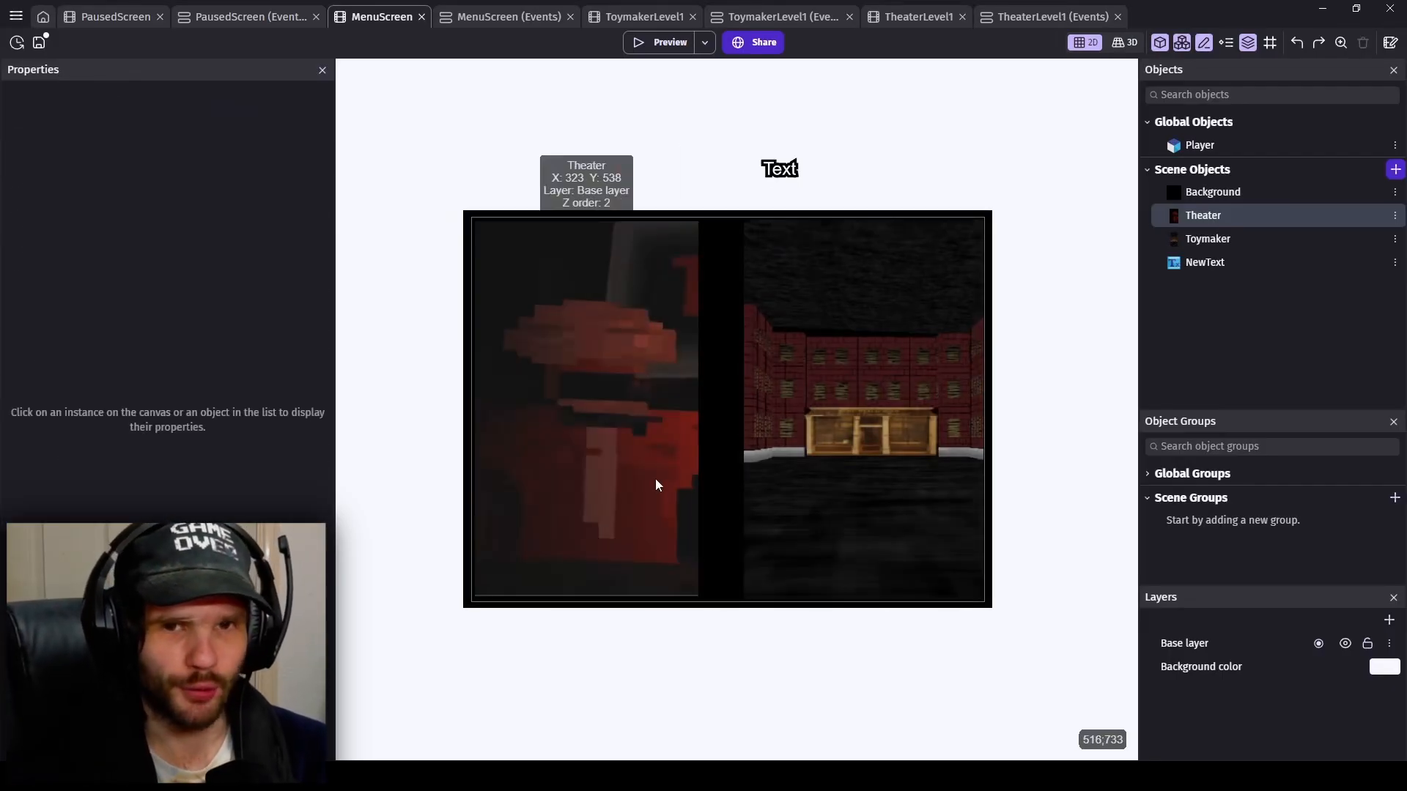
- Try stretching the Theater image vertically in both directions to a height of about 7180, and undo the stretching
click(655, 478)
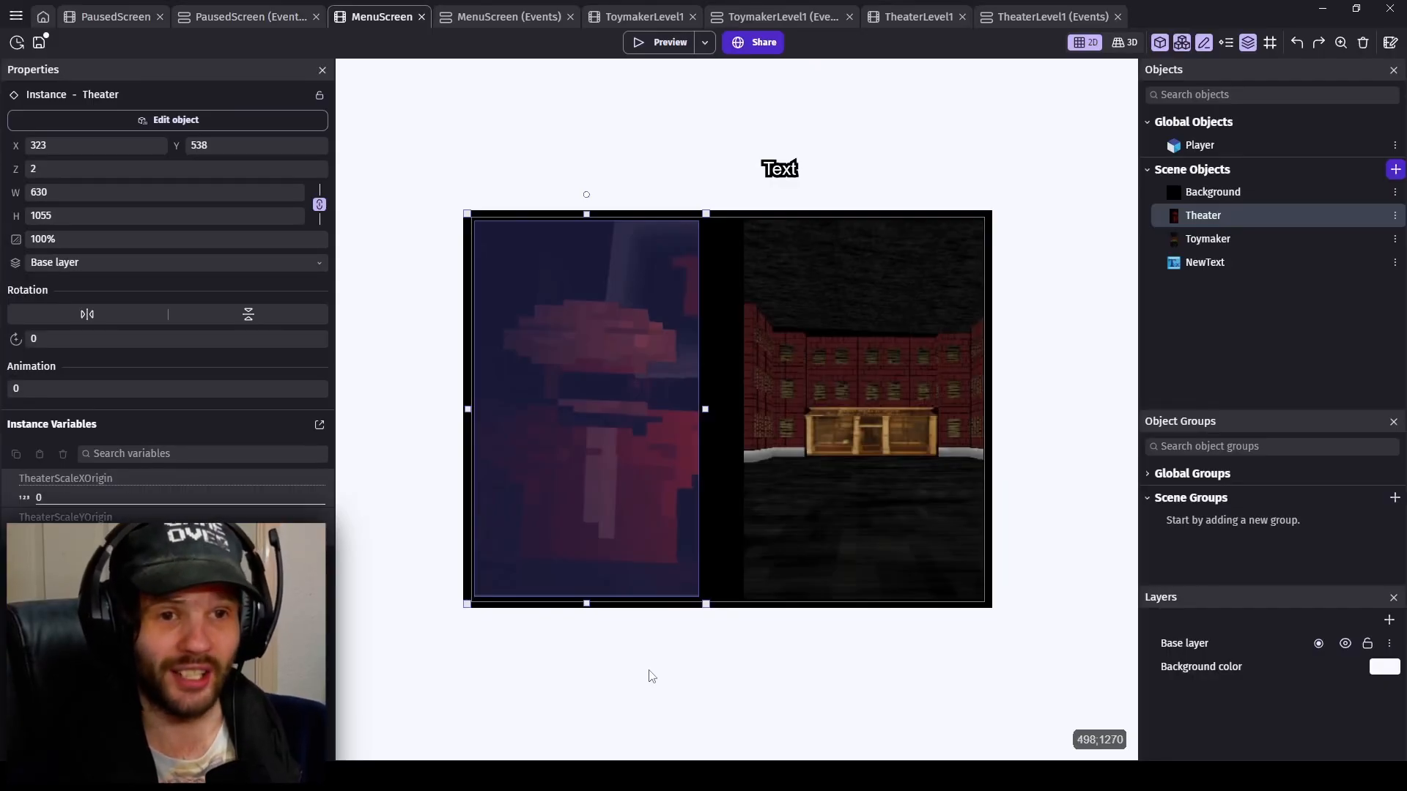
scroll(630, 505, down, 5)
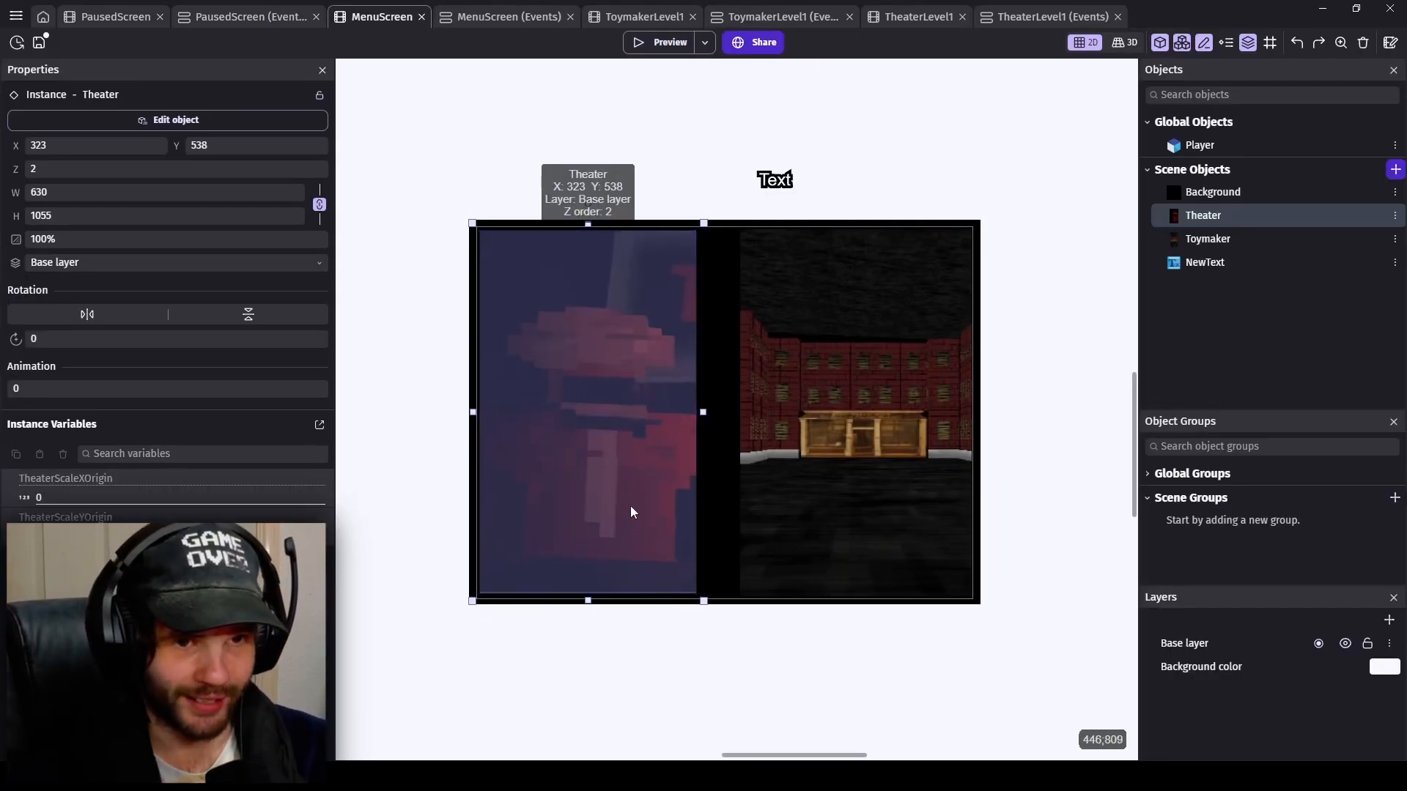
scroll(697, 434, down, 2)
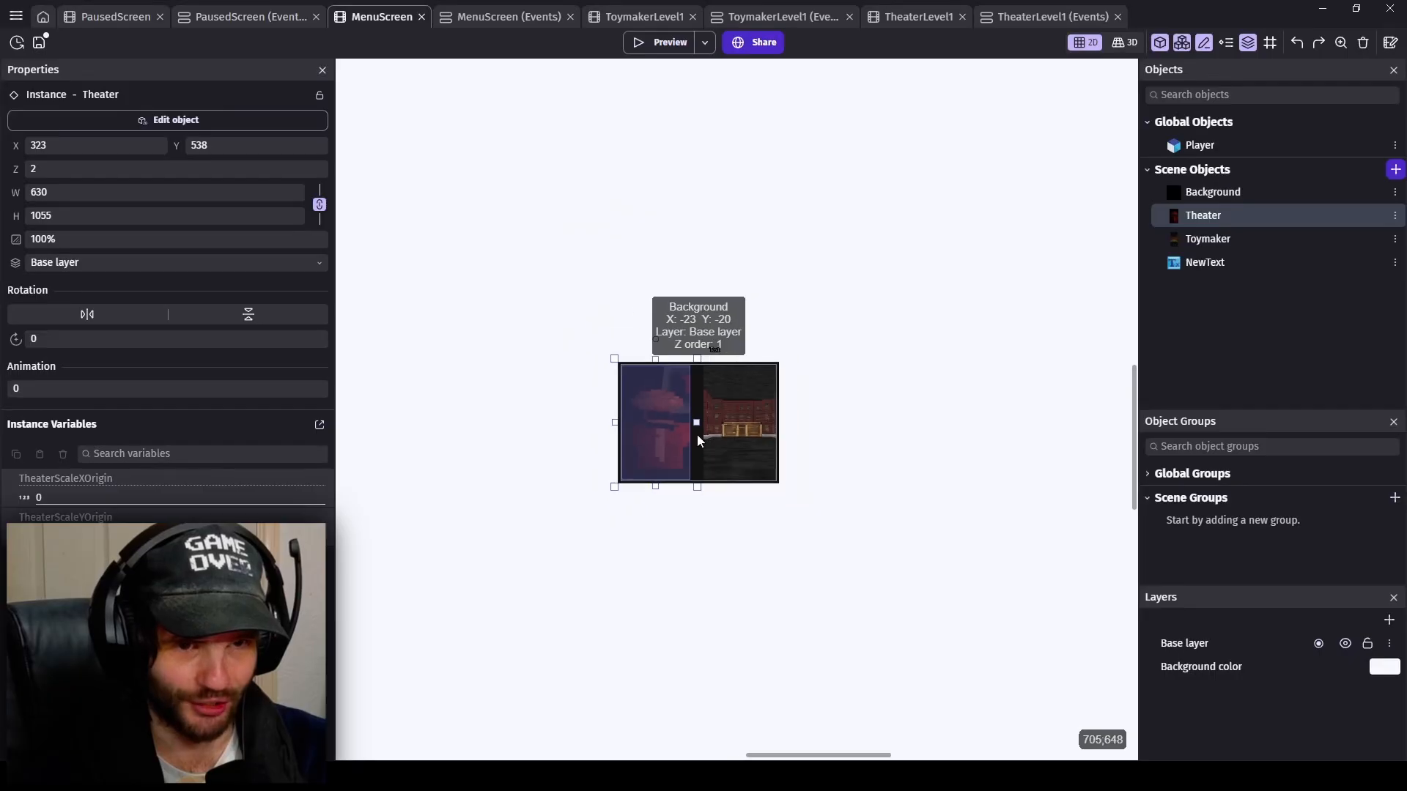
drag(656, 361, 669, 6)
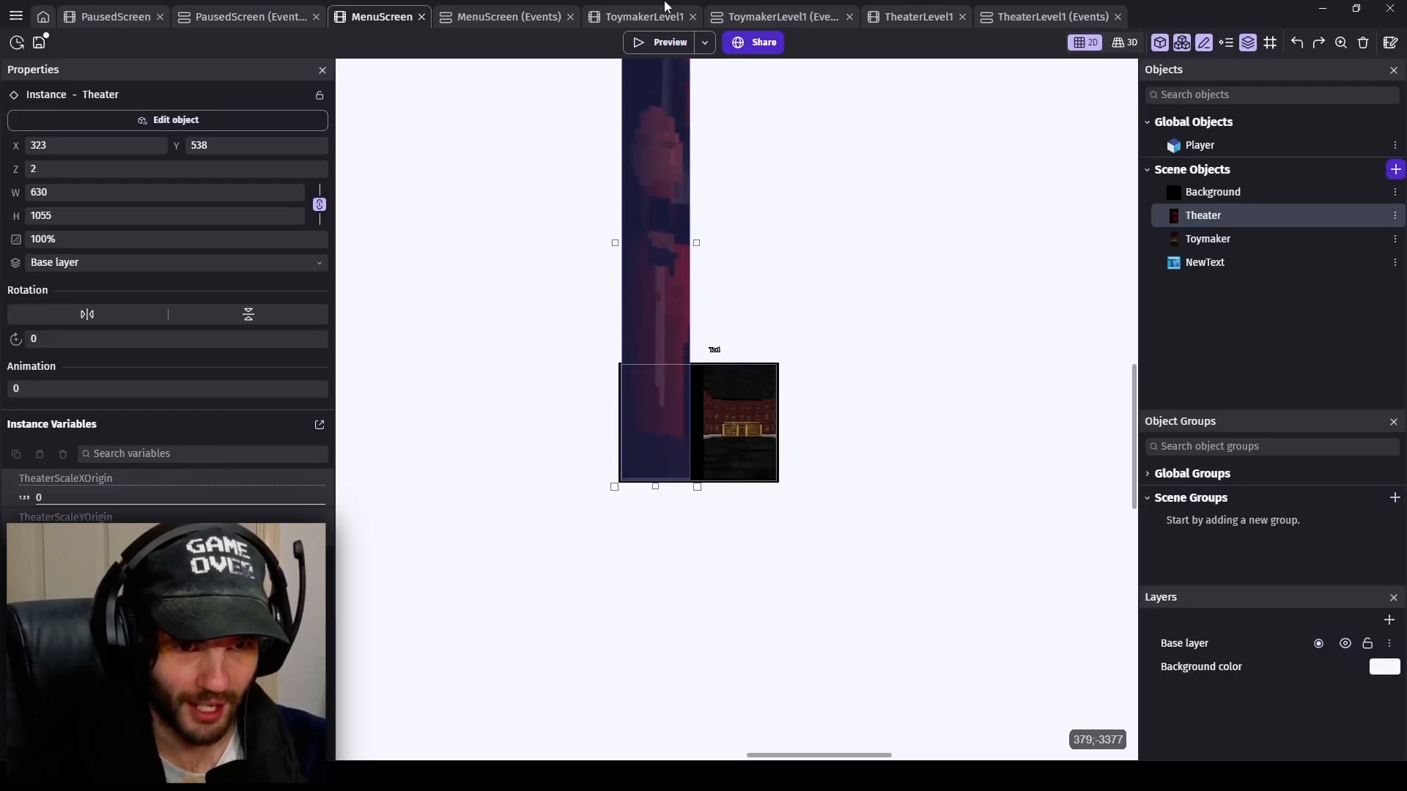
drag(655, 490, 660, 762)
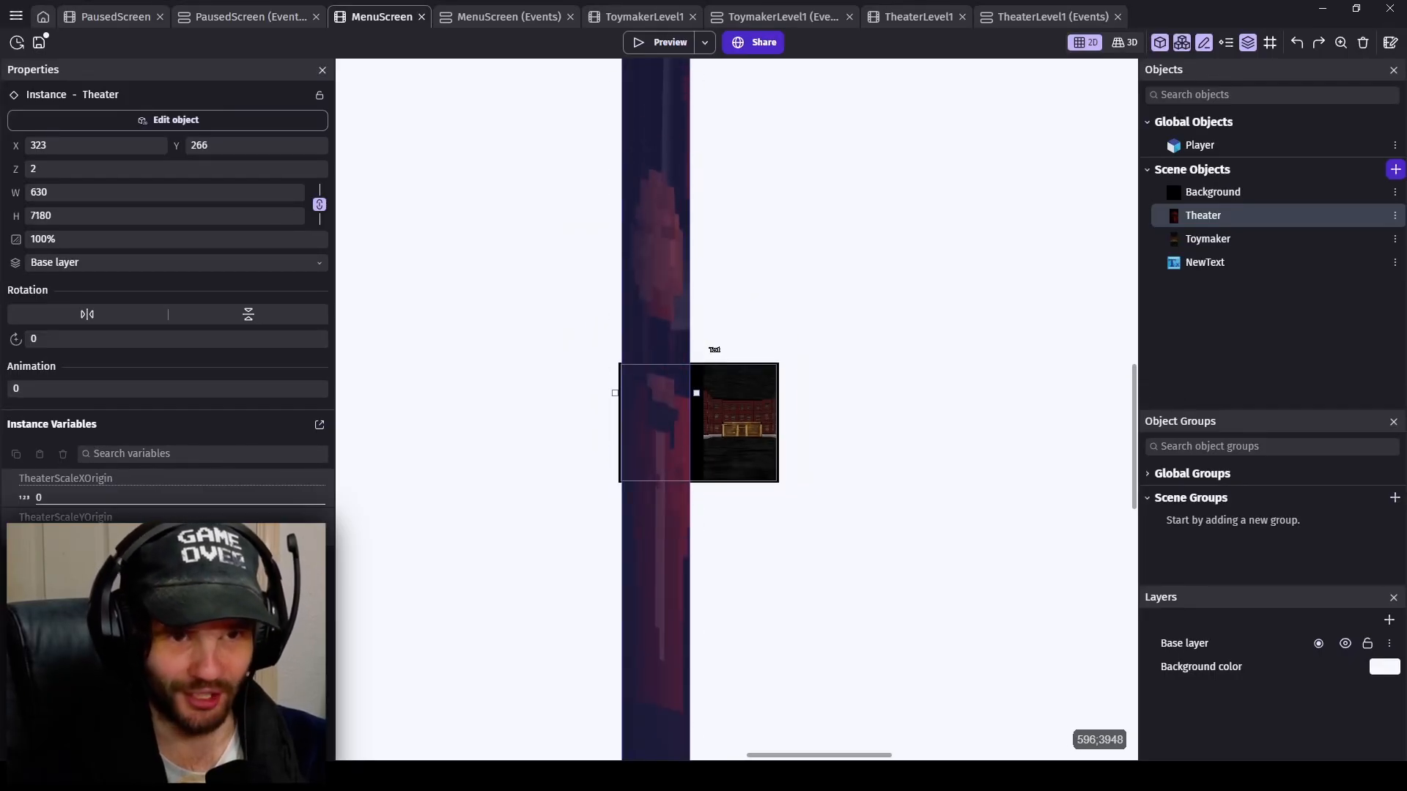
key(Delete)
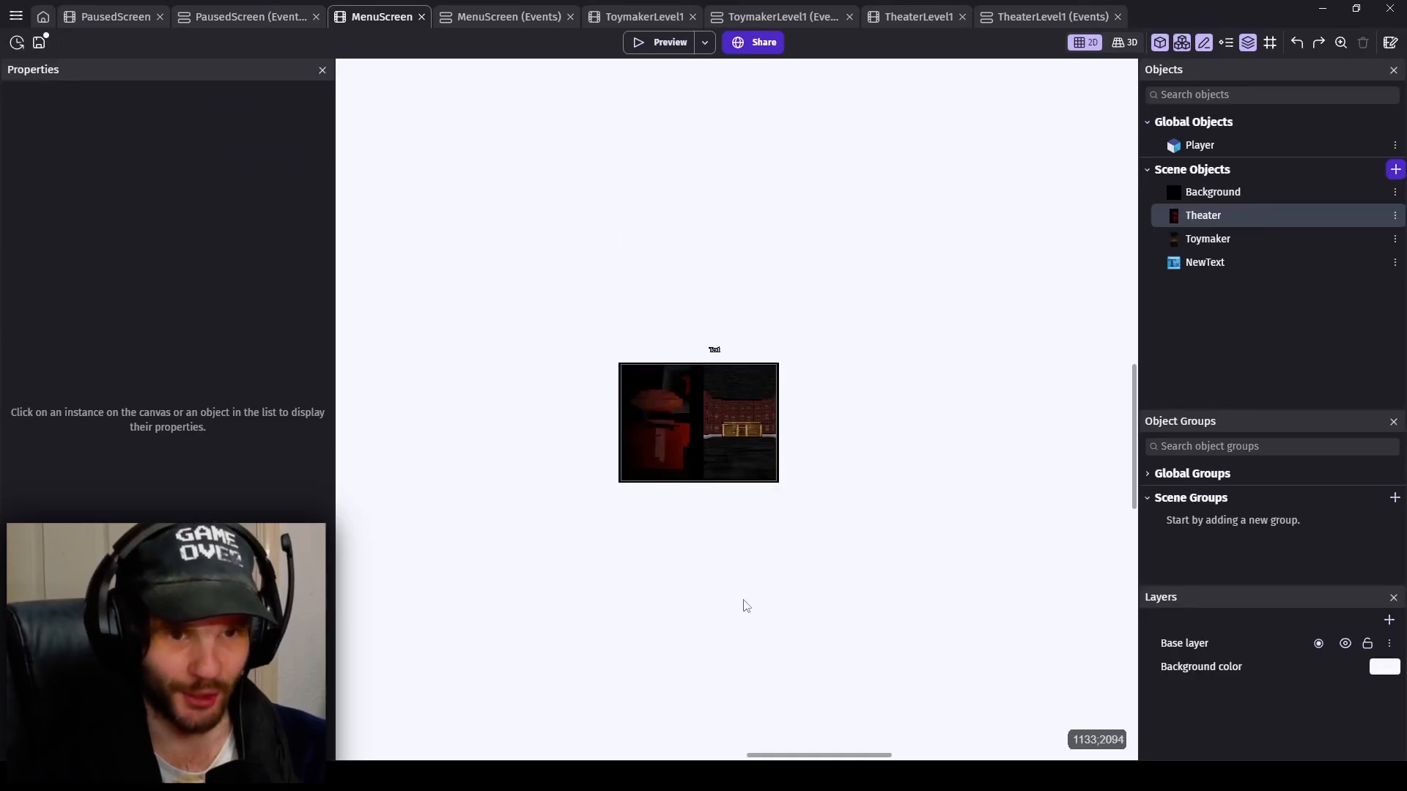
scroll(656, 411, up, 8)
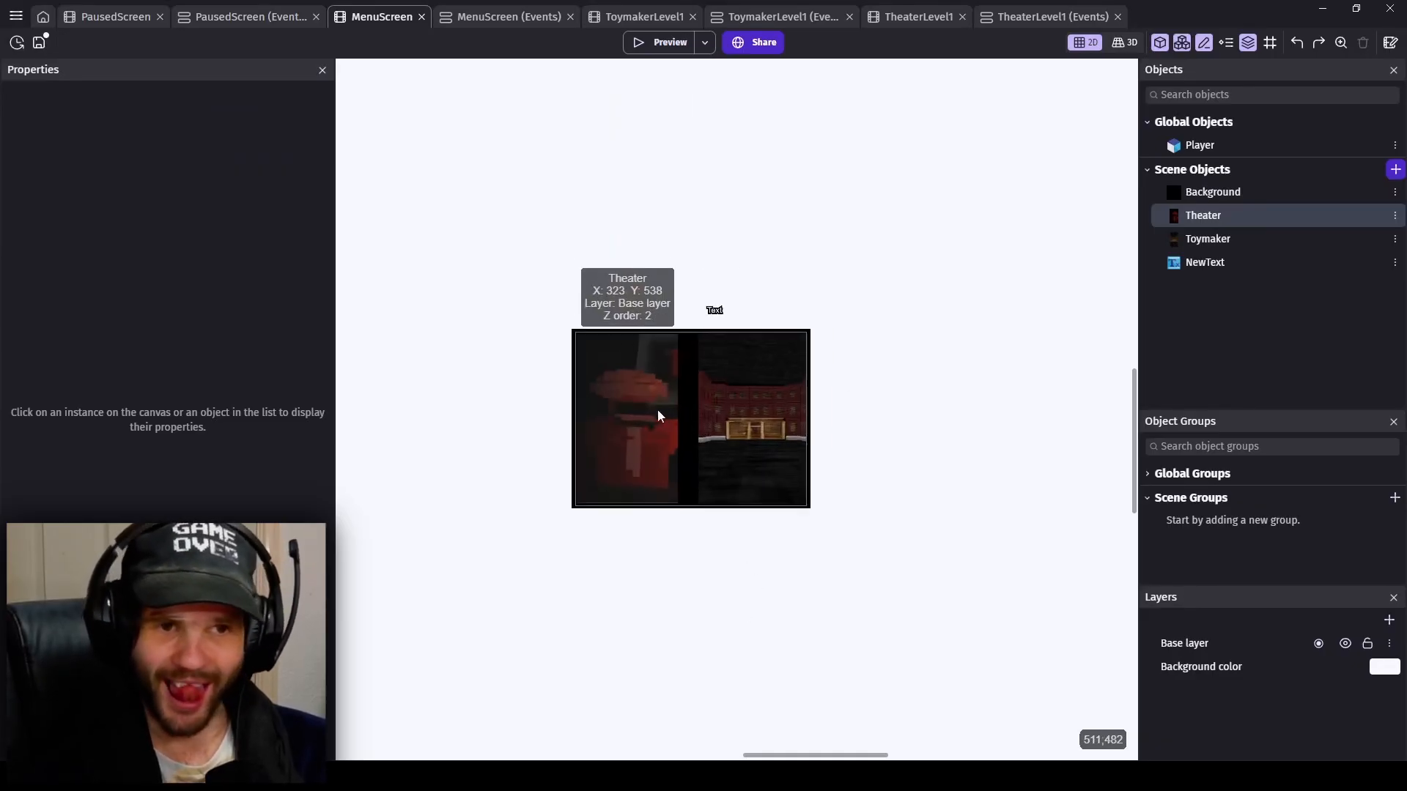